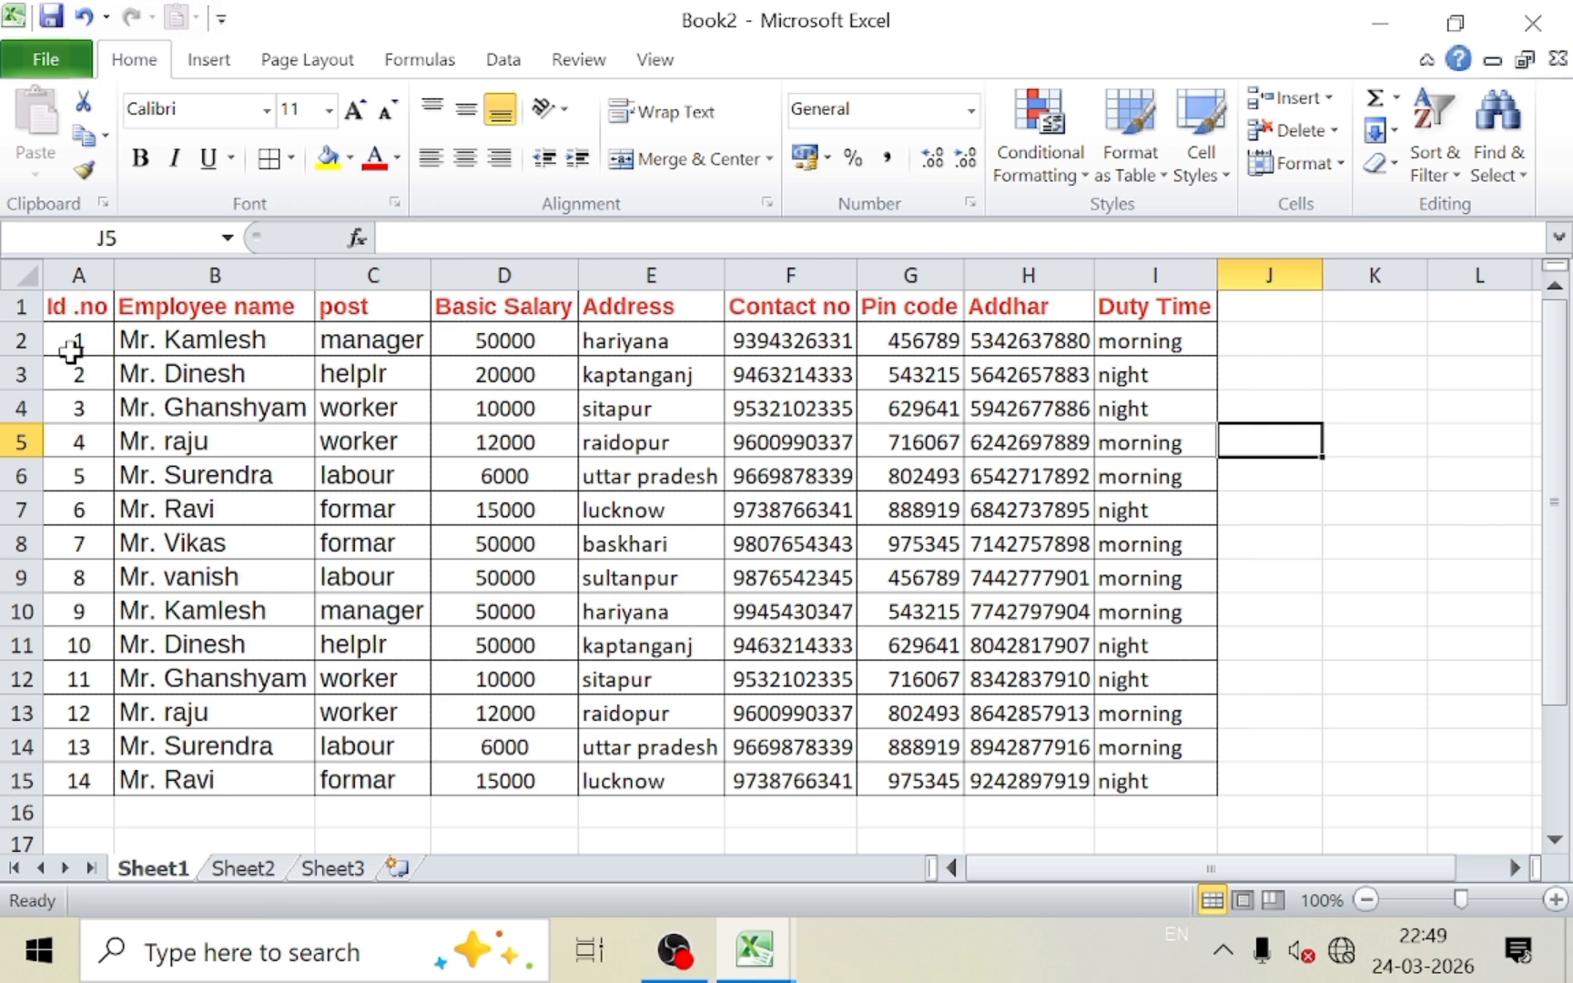
drag(77, 306, 1125, 785)
drag(82, 273, 1125, 242)
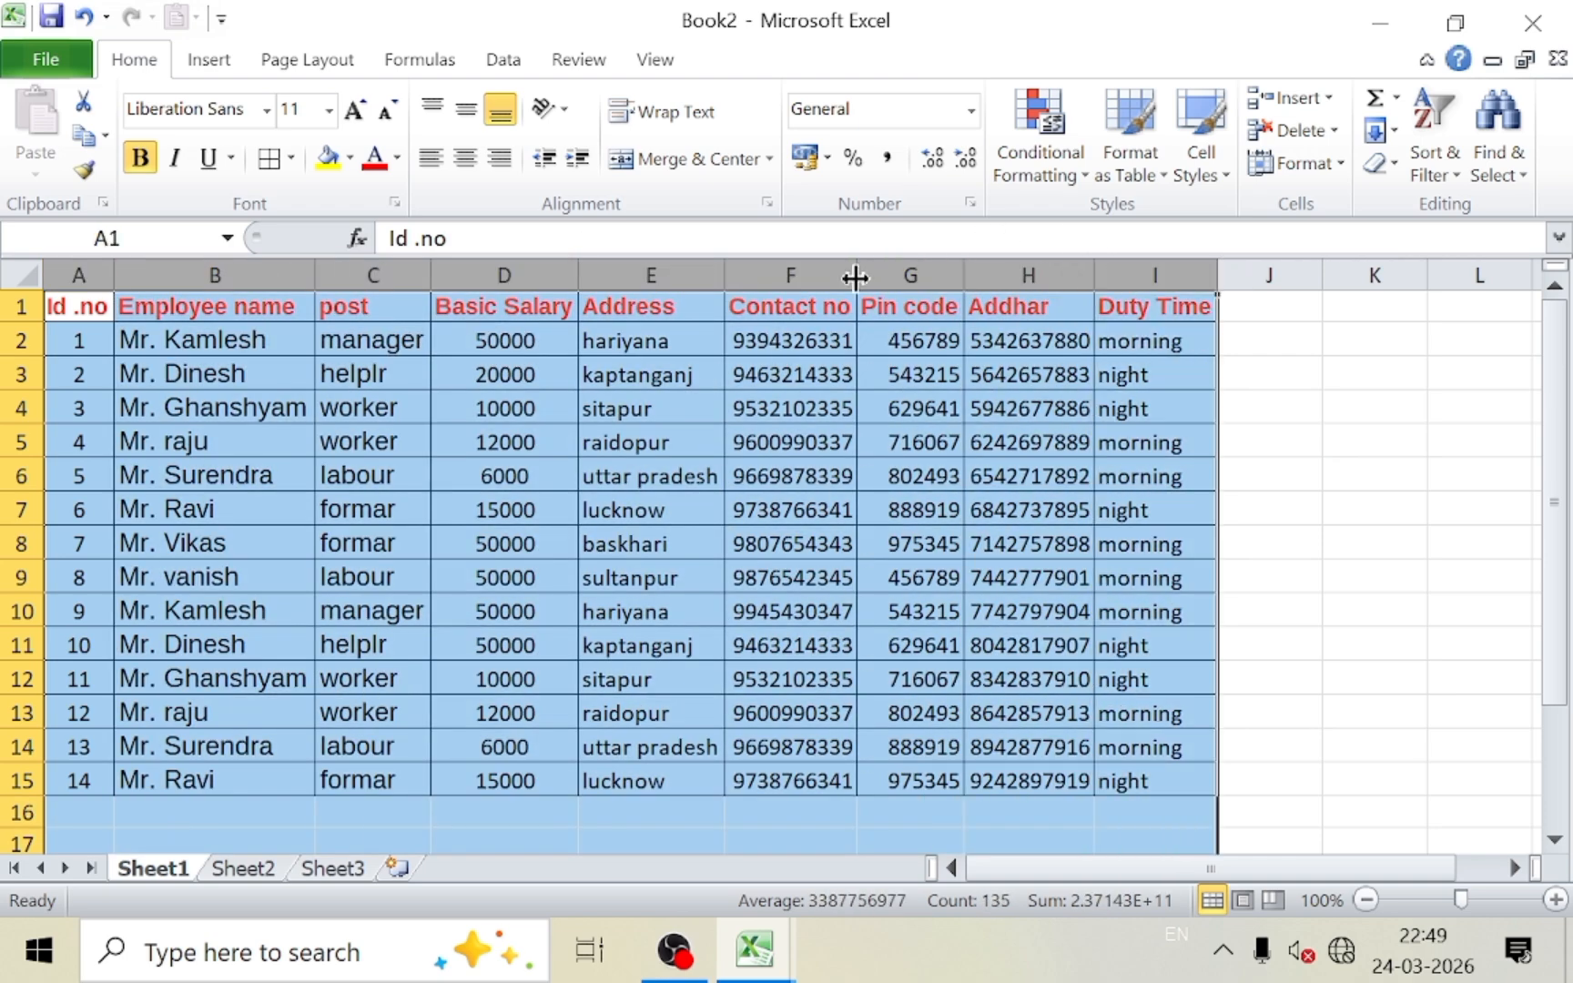
click(777, 450)
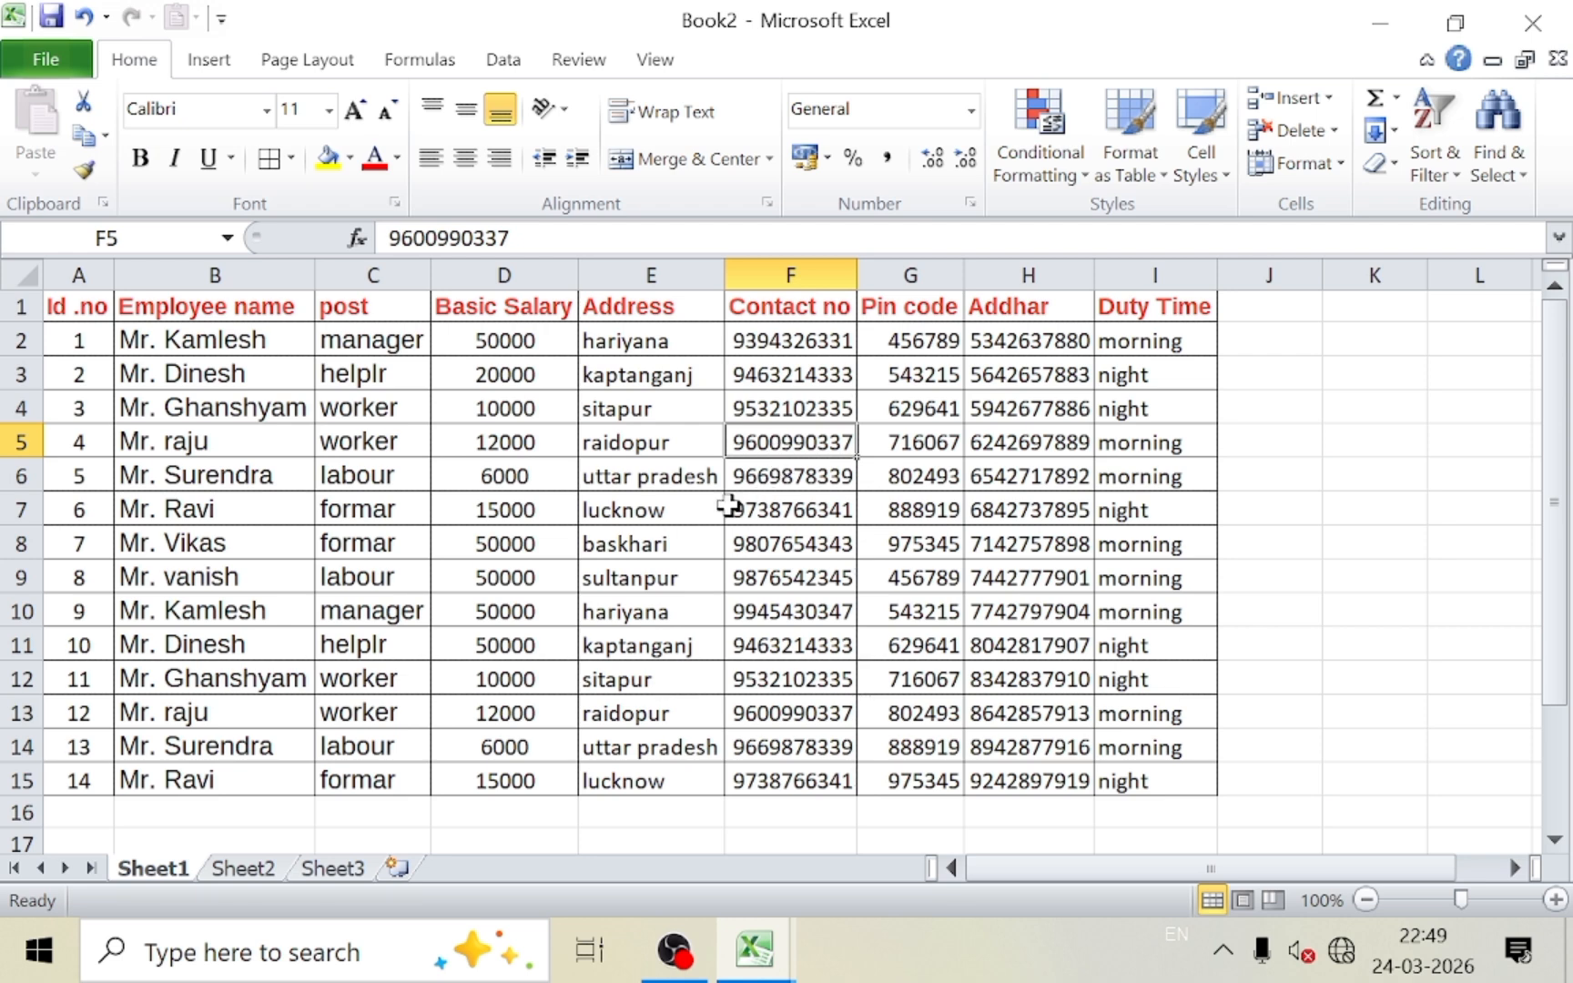
Open the workbook's print settings and set the number of copies to 5
click(64, 69)
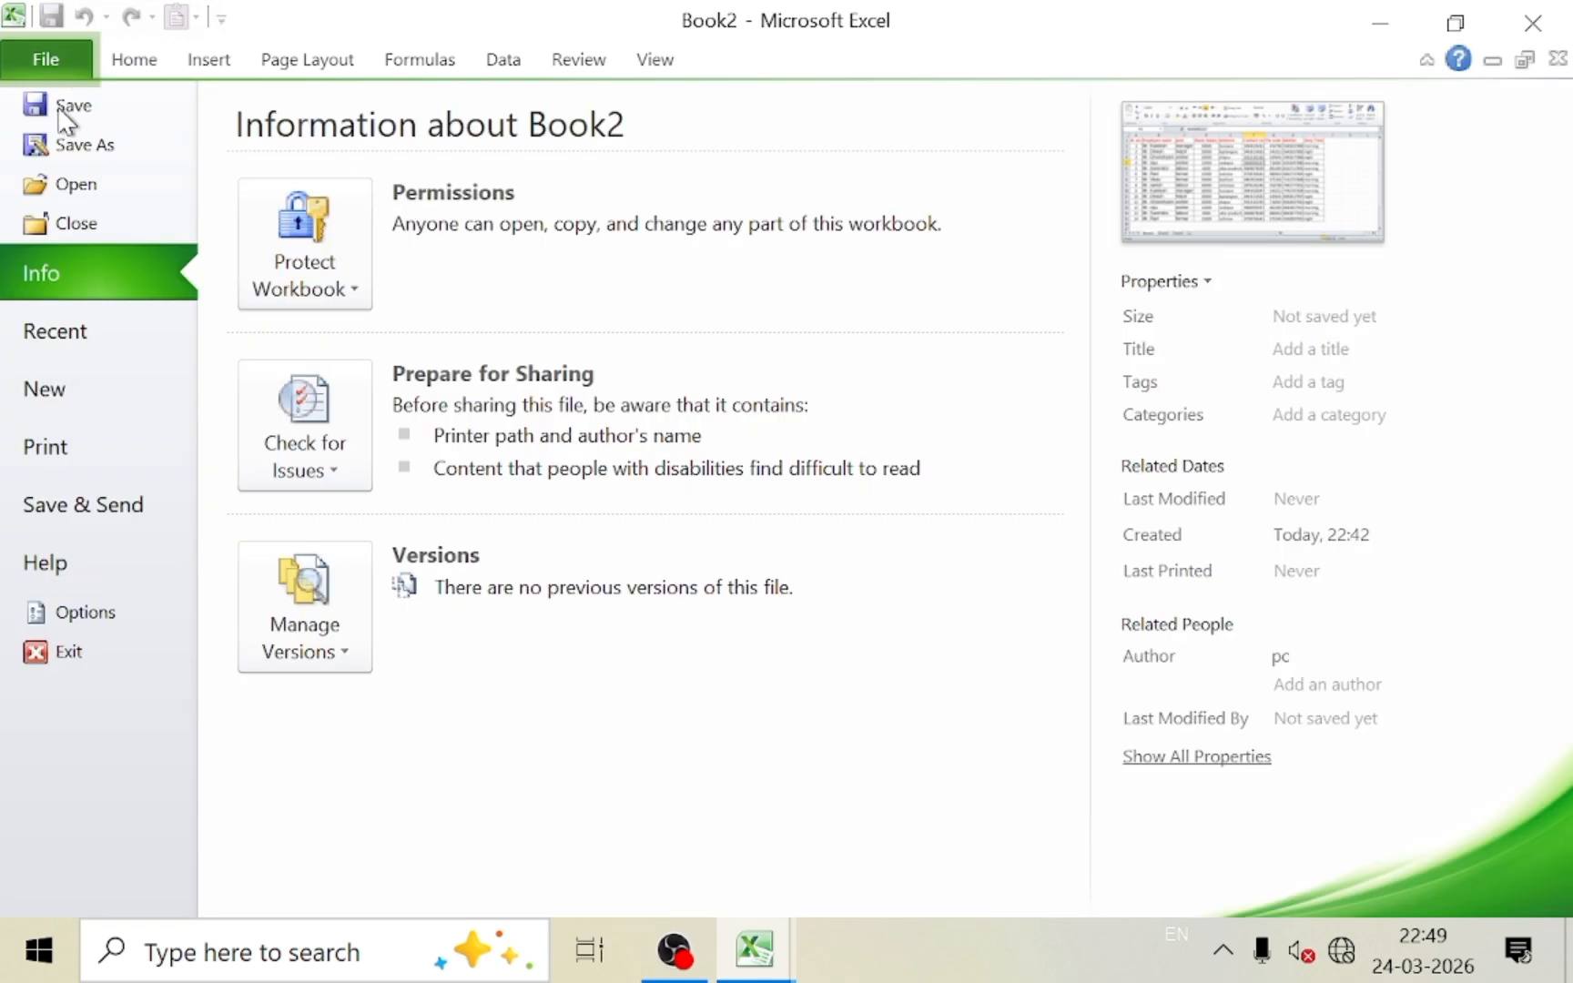
click(62, 456)
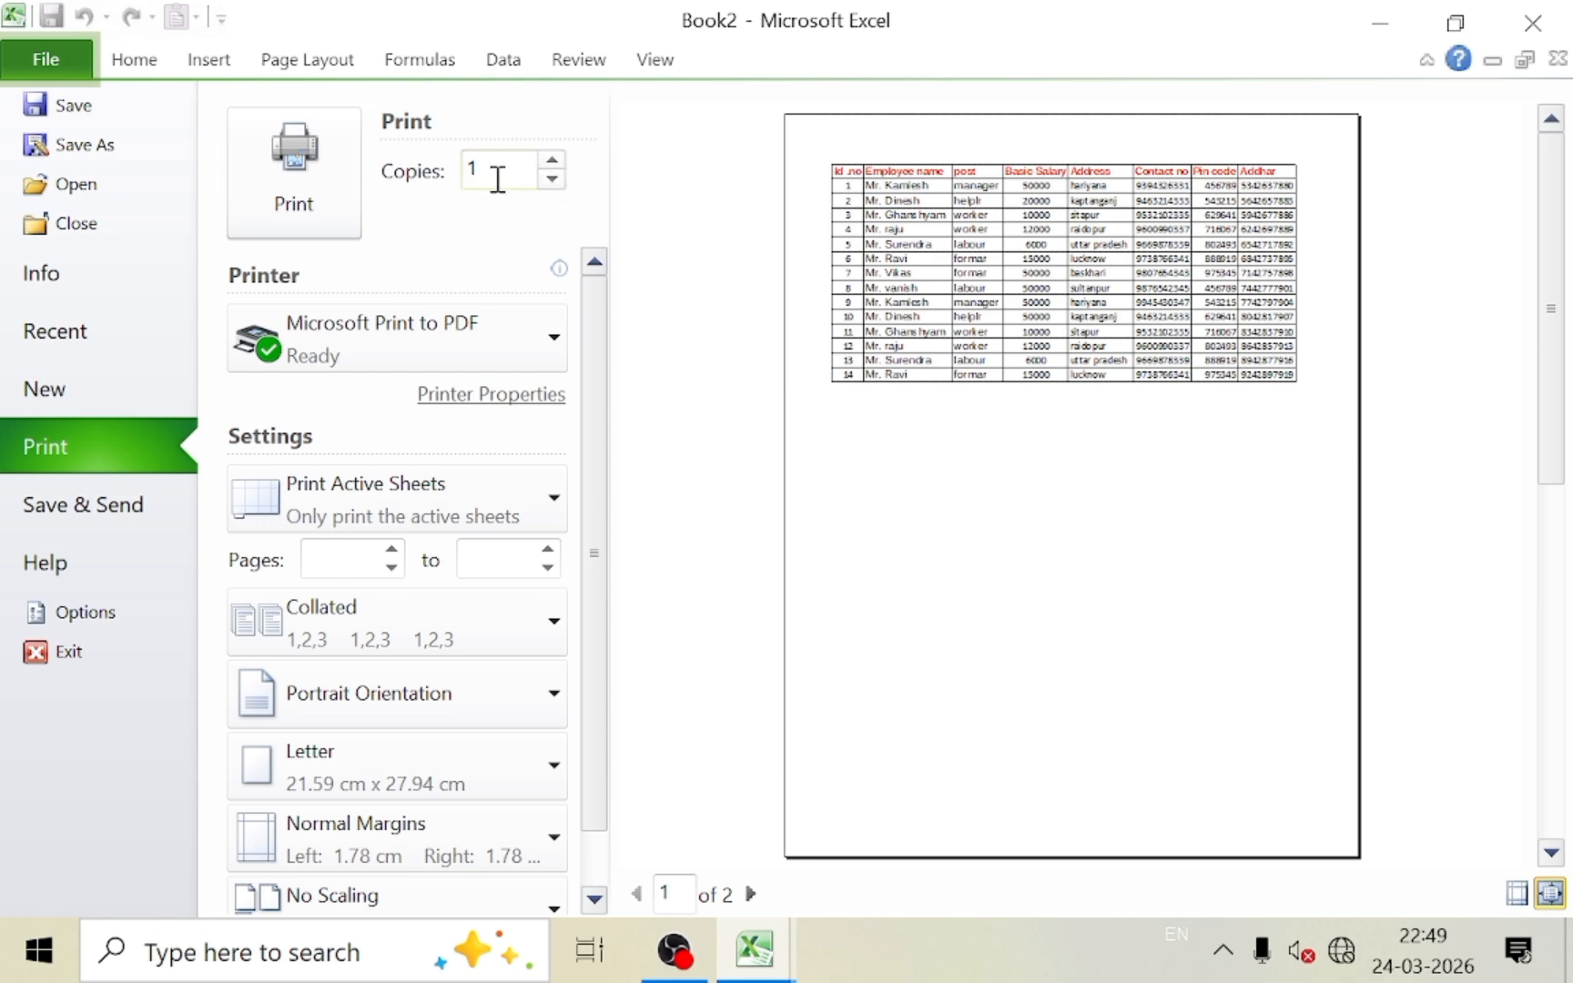
click(551, 161)
click(552, 161)
click(552, 161)
click(551, 162)
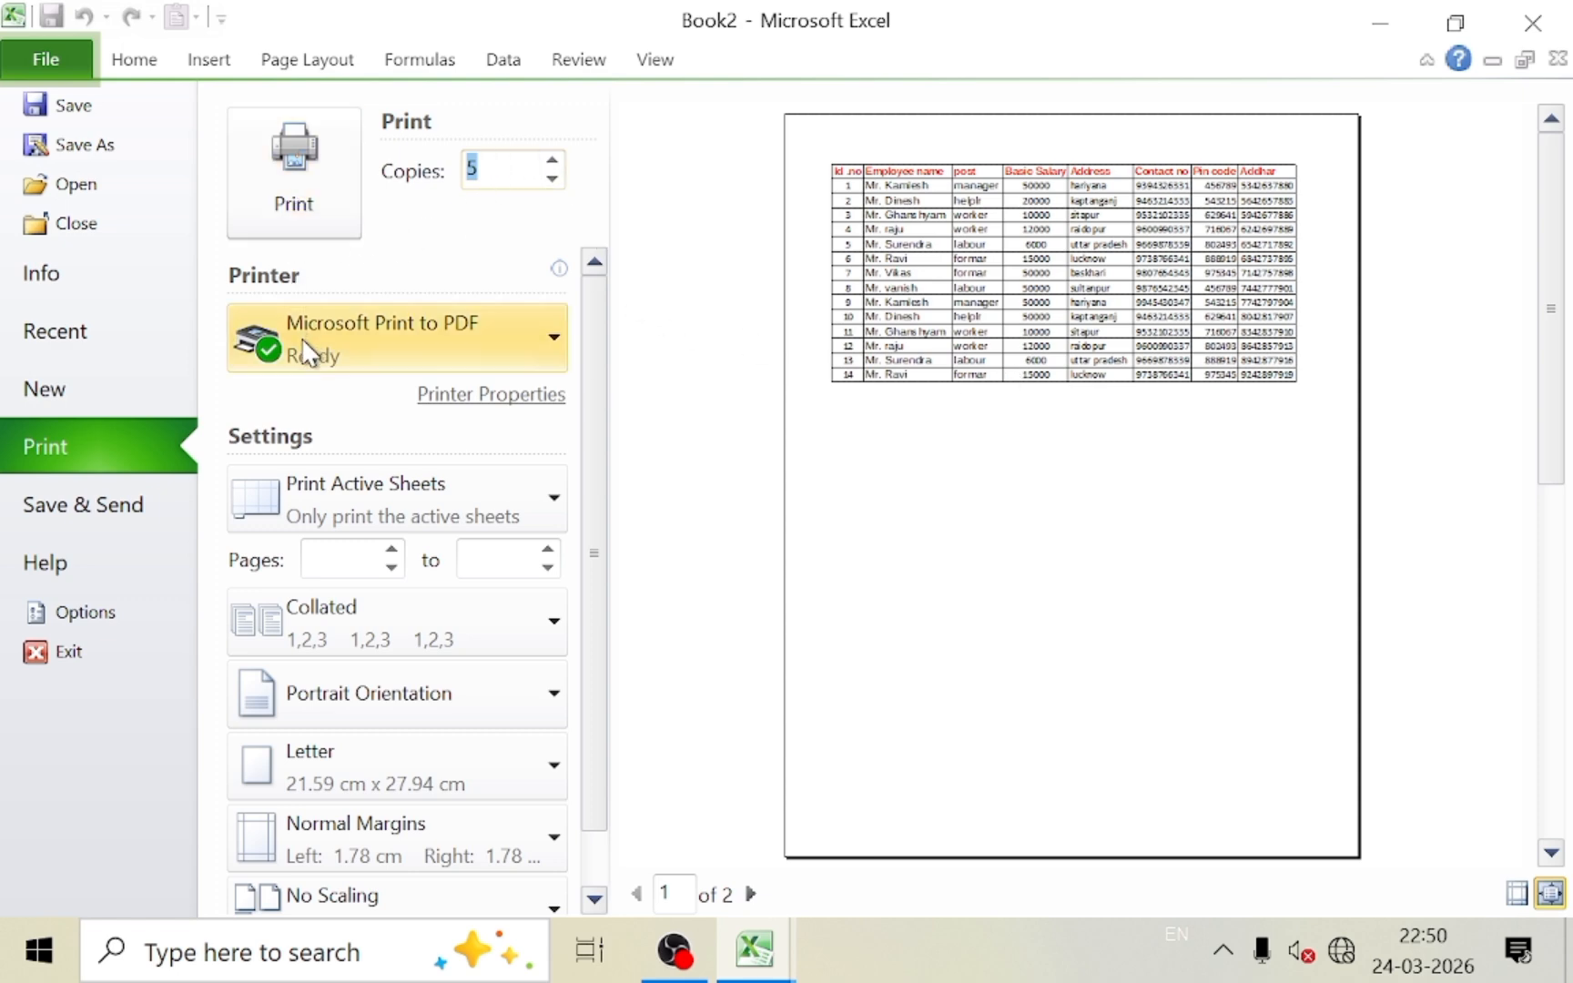
Print the active sheet with Microsoft Print to PDF, saving the output on the Desktop as "employee data"
click(359, 347)
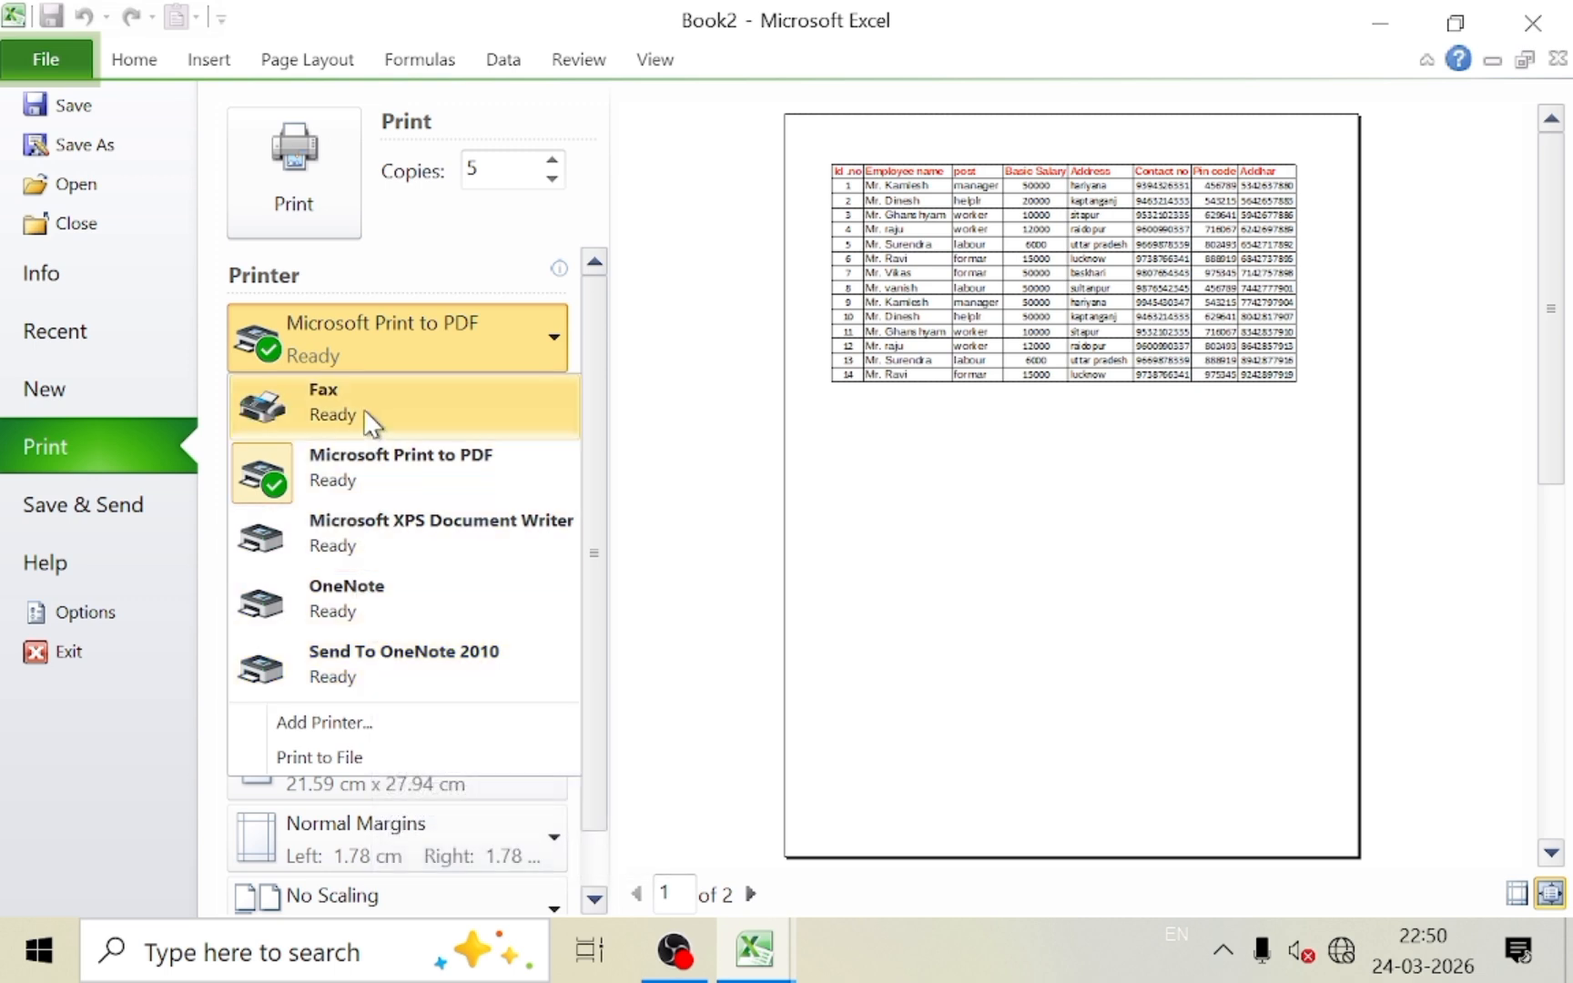
mouse_move(365, 412)
click(357, 330)
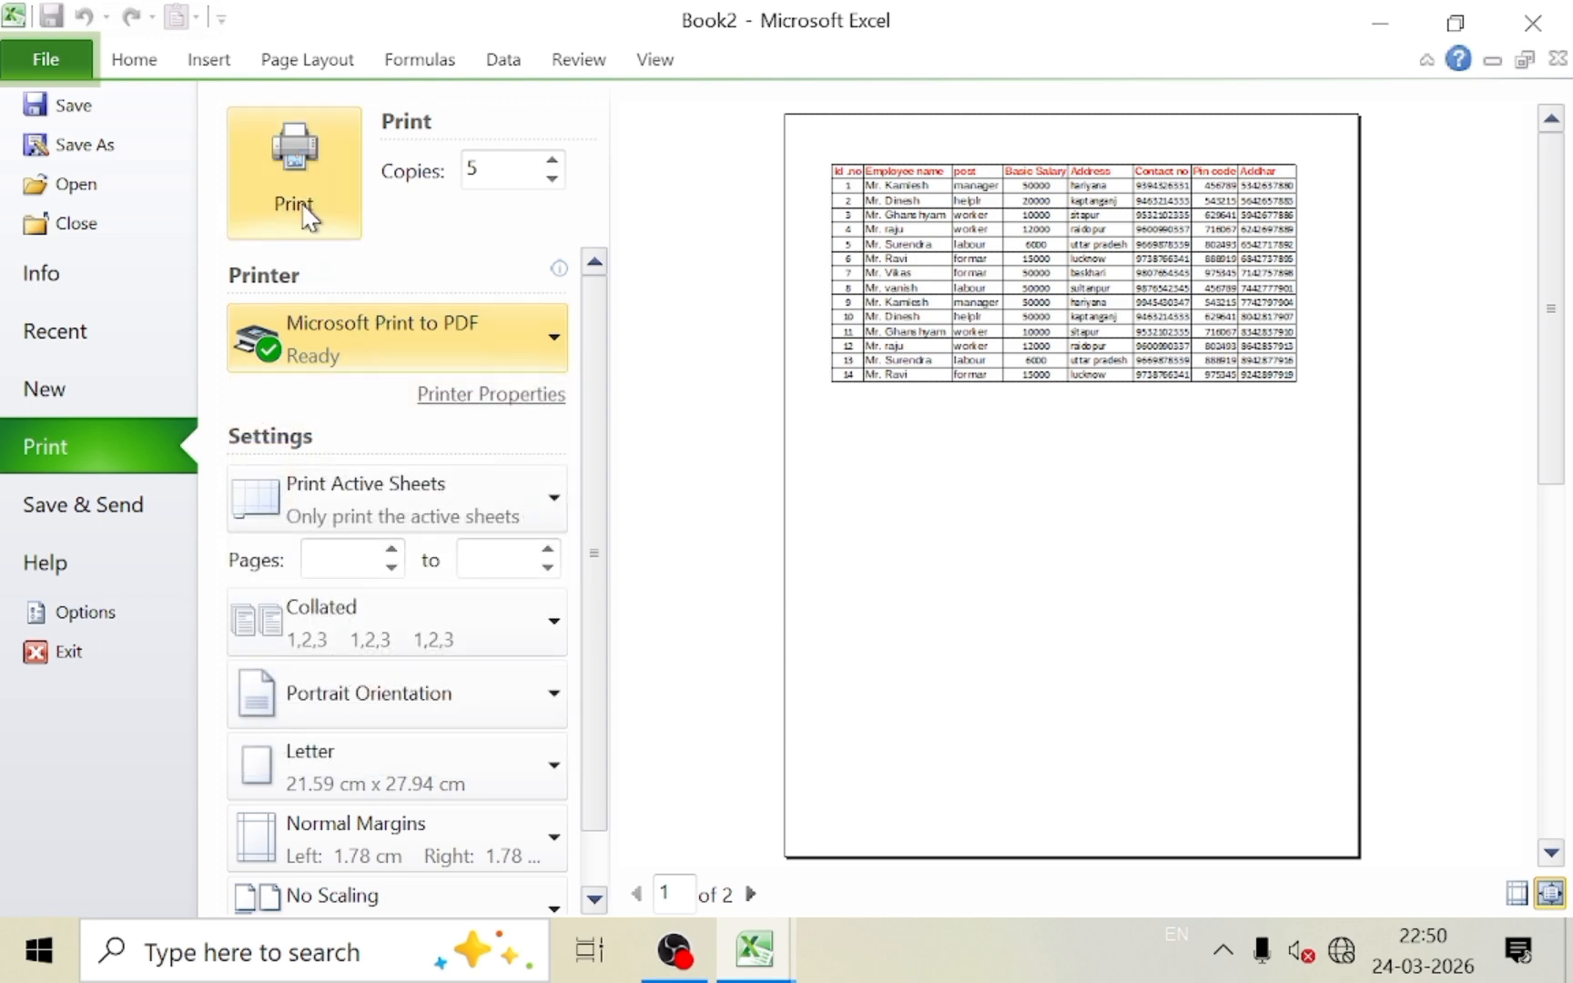
click(304, 208)
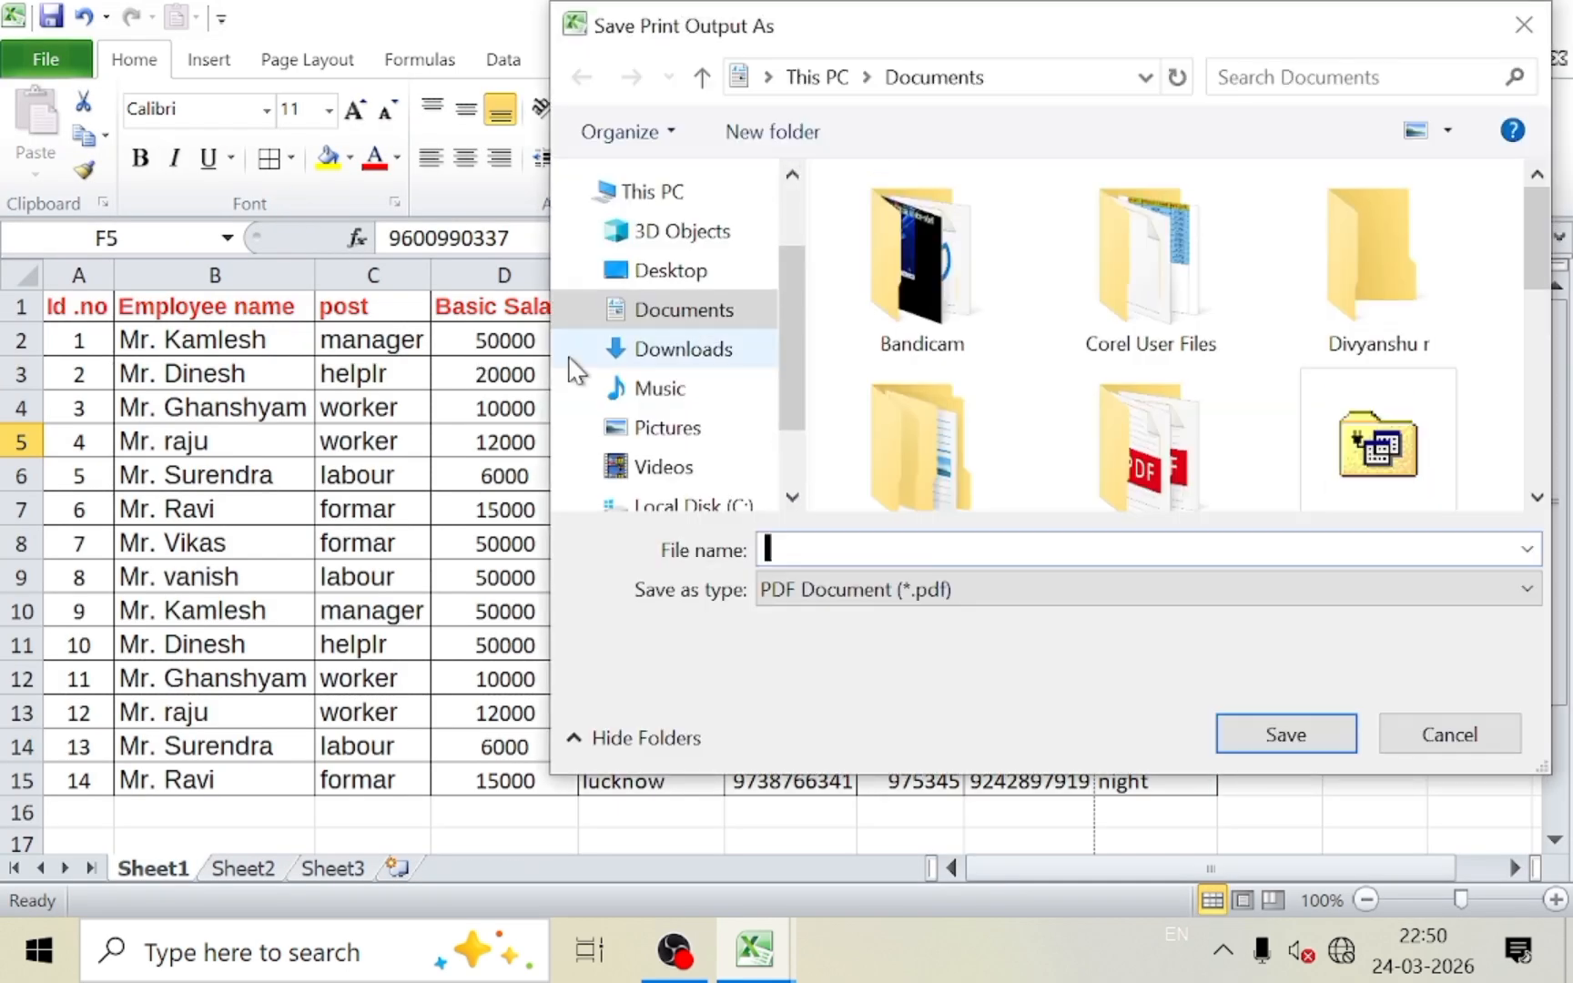
click(671, 273)
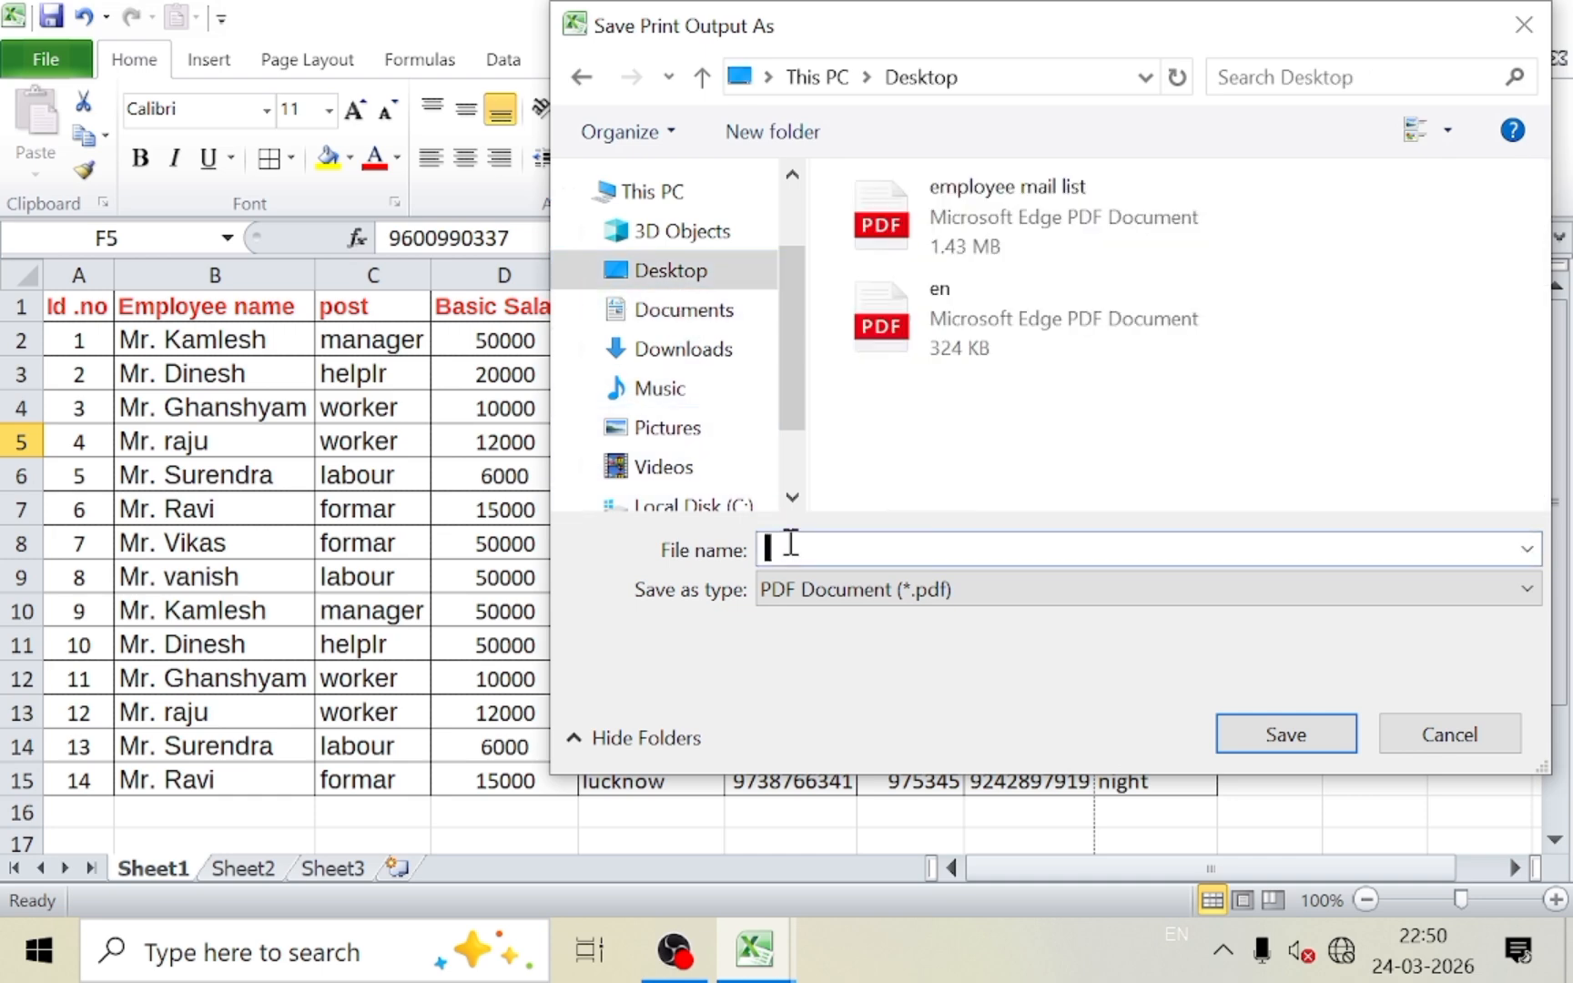
text(employee)
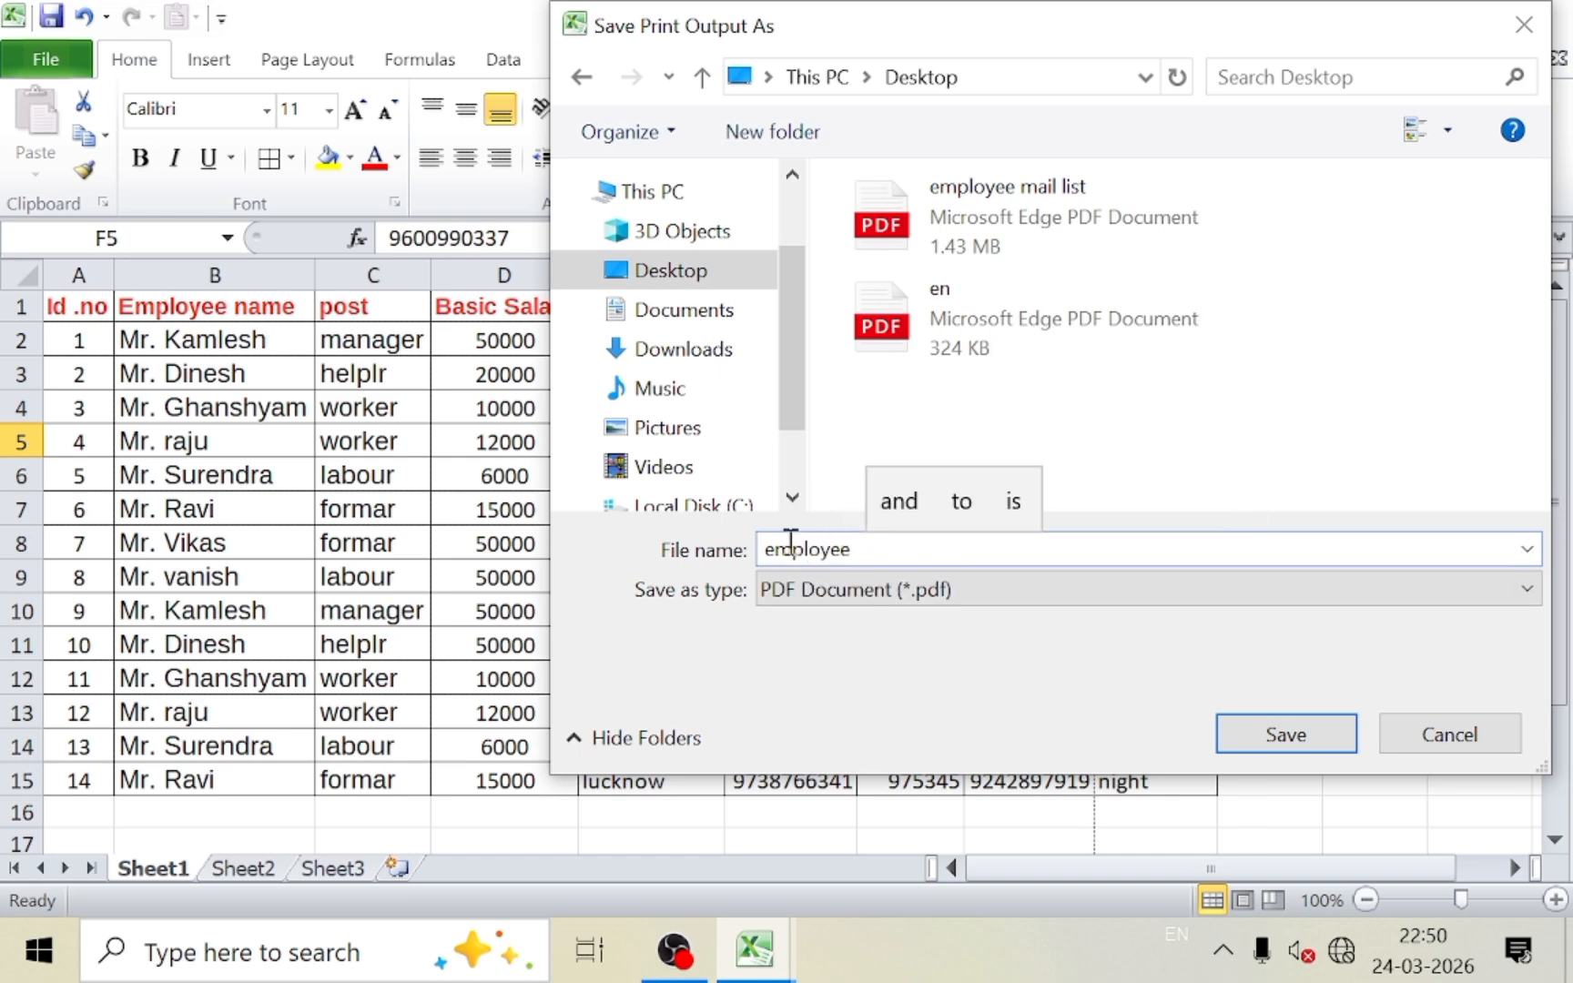
text( data)
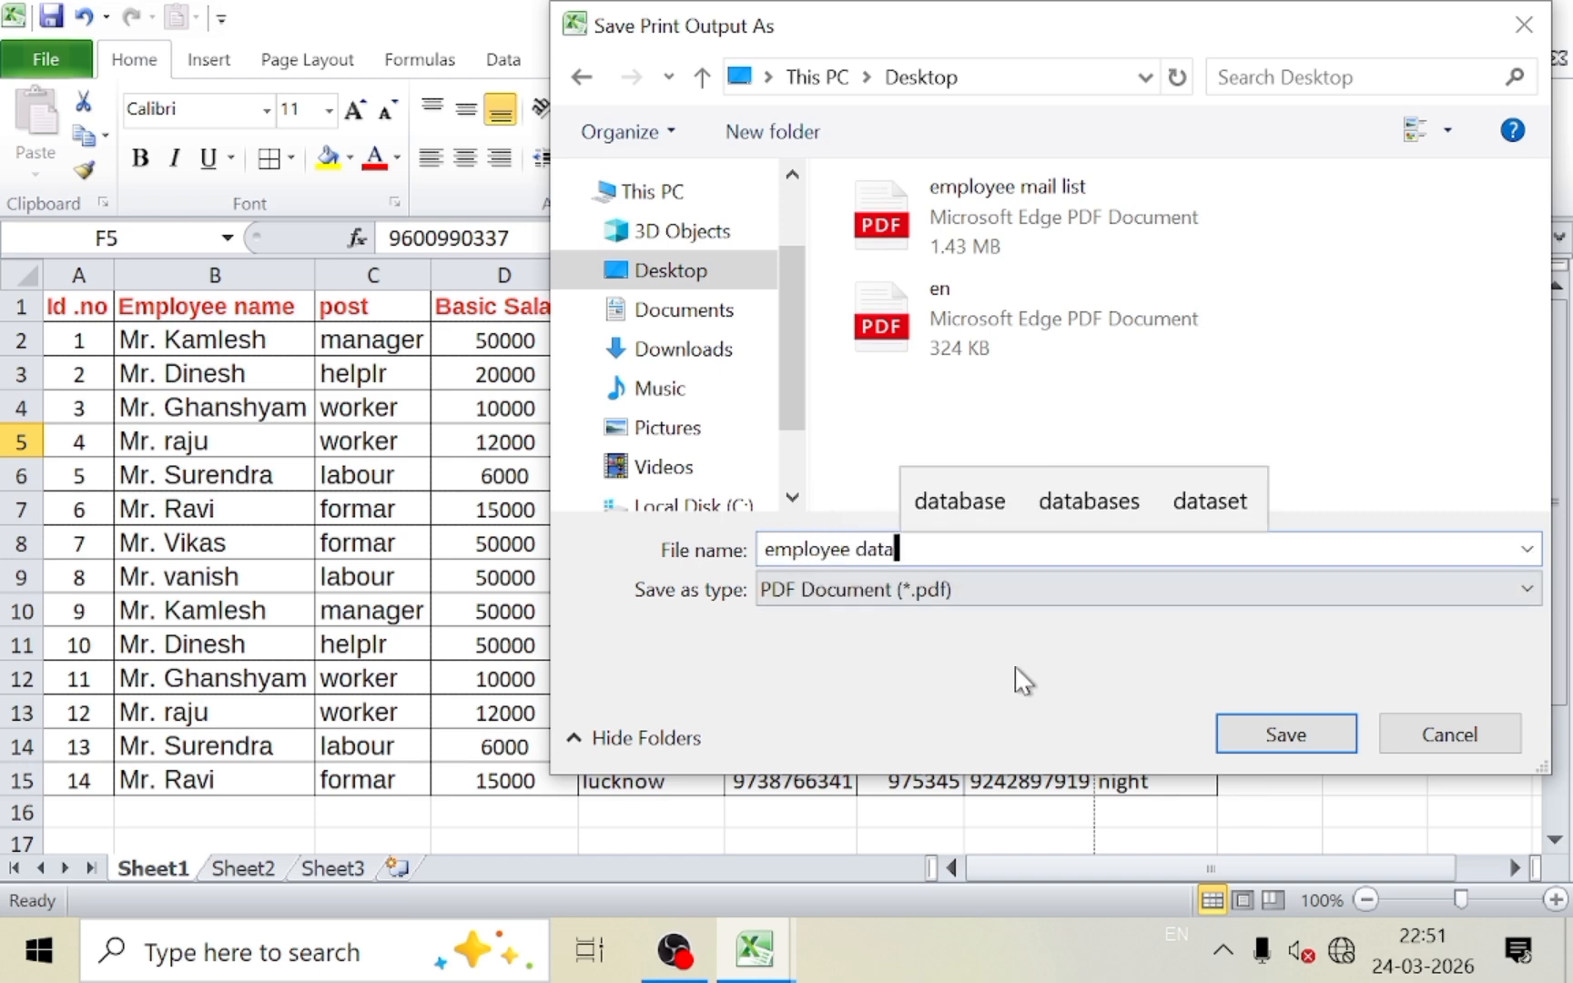
click(1258, 748)
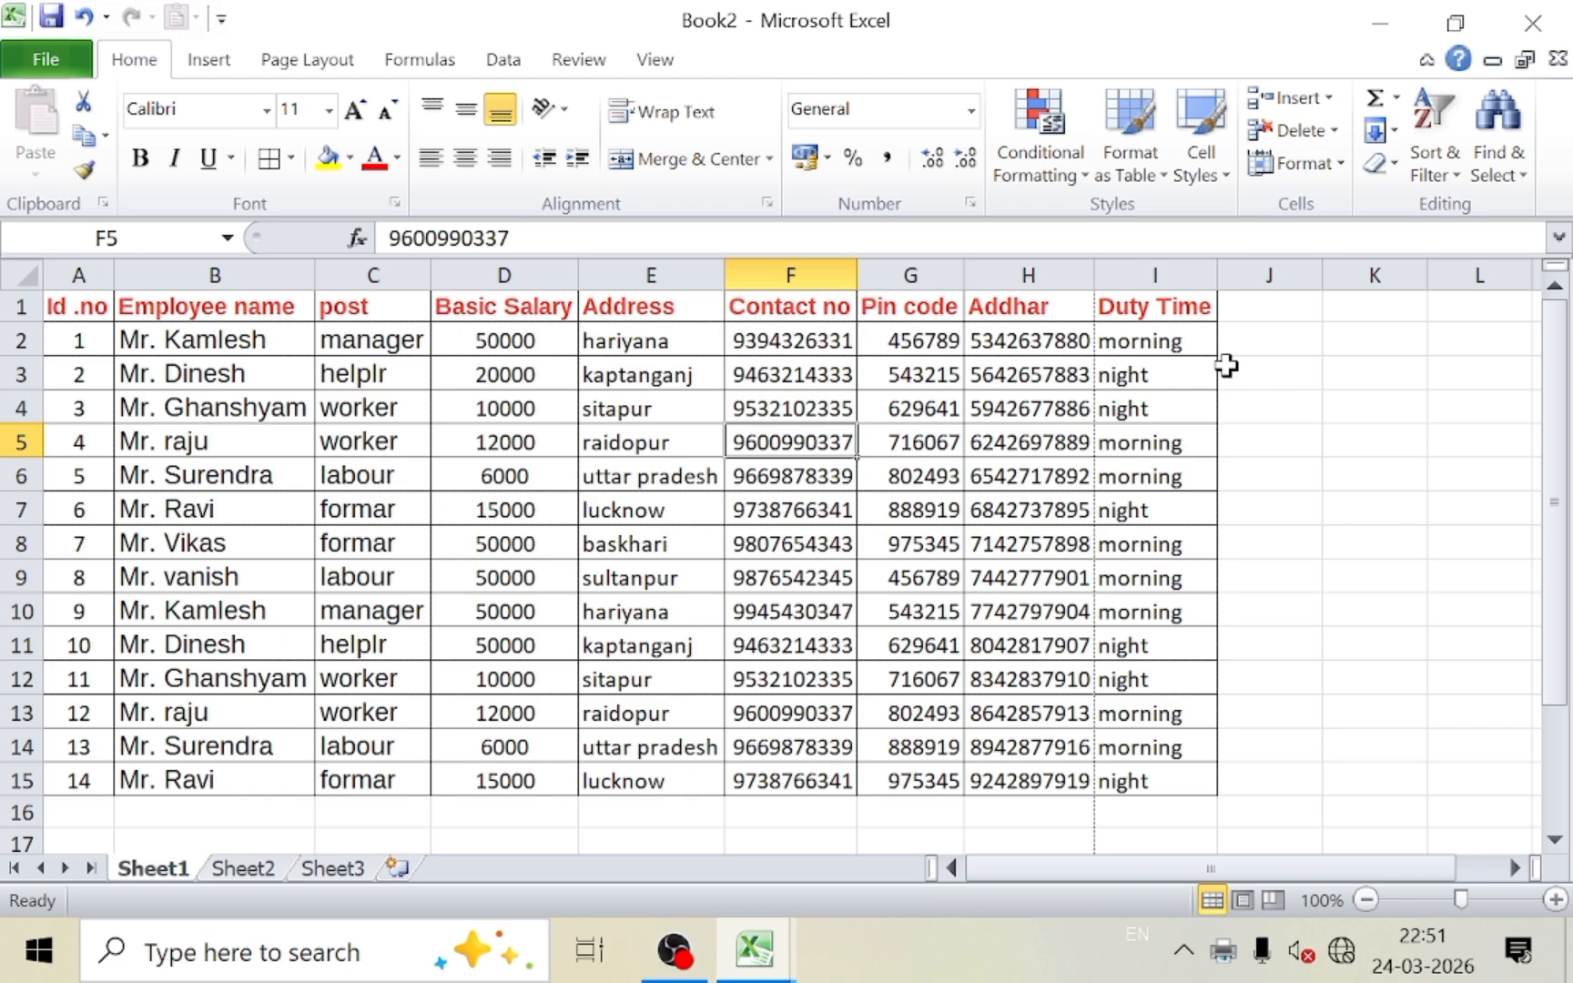
Show the desktop and open the "employee data" PDF with Chrome
key(super+d)
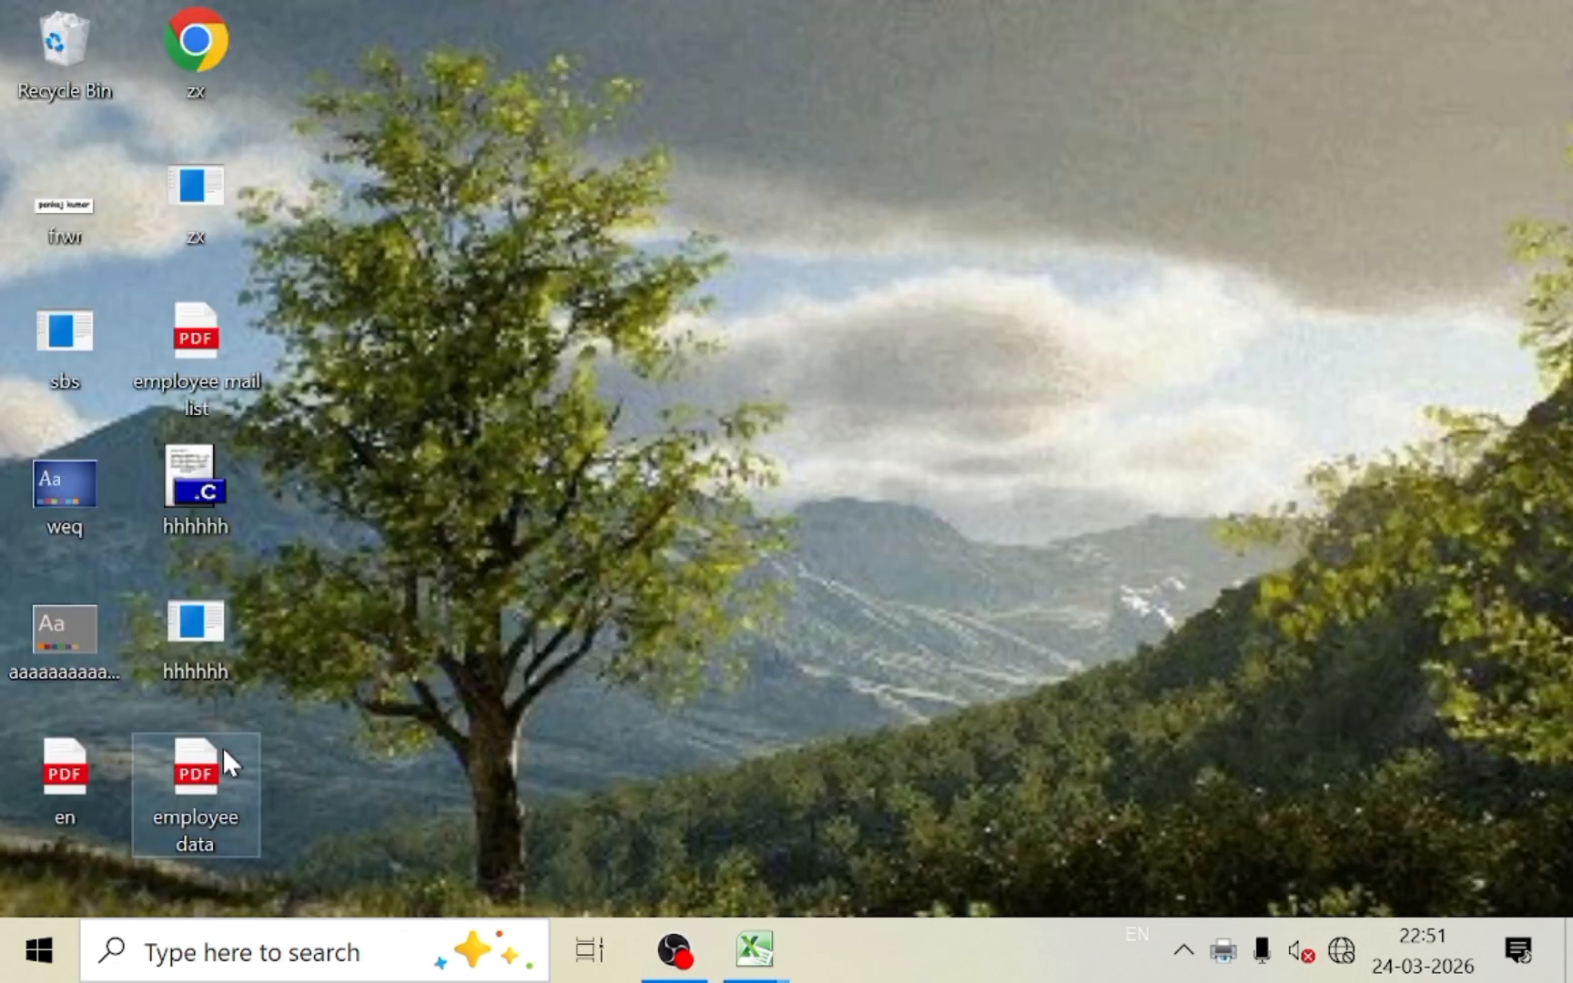
click(170, 776)
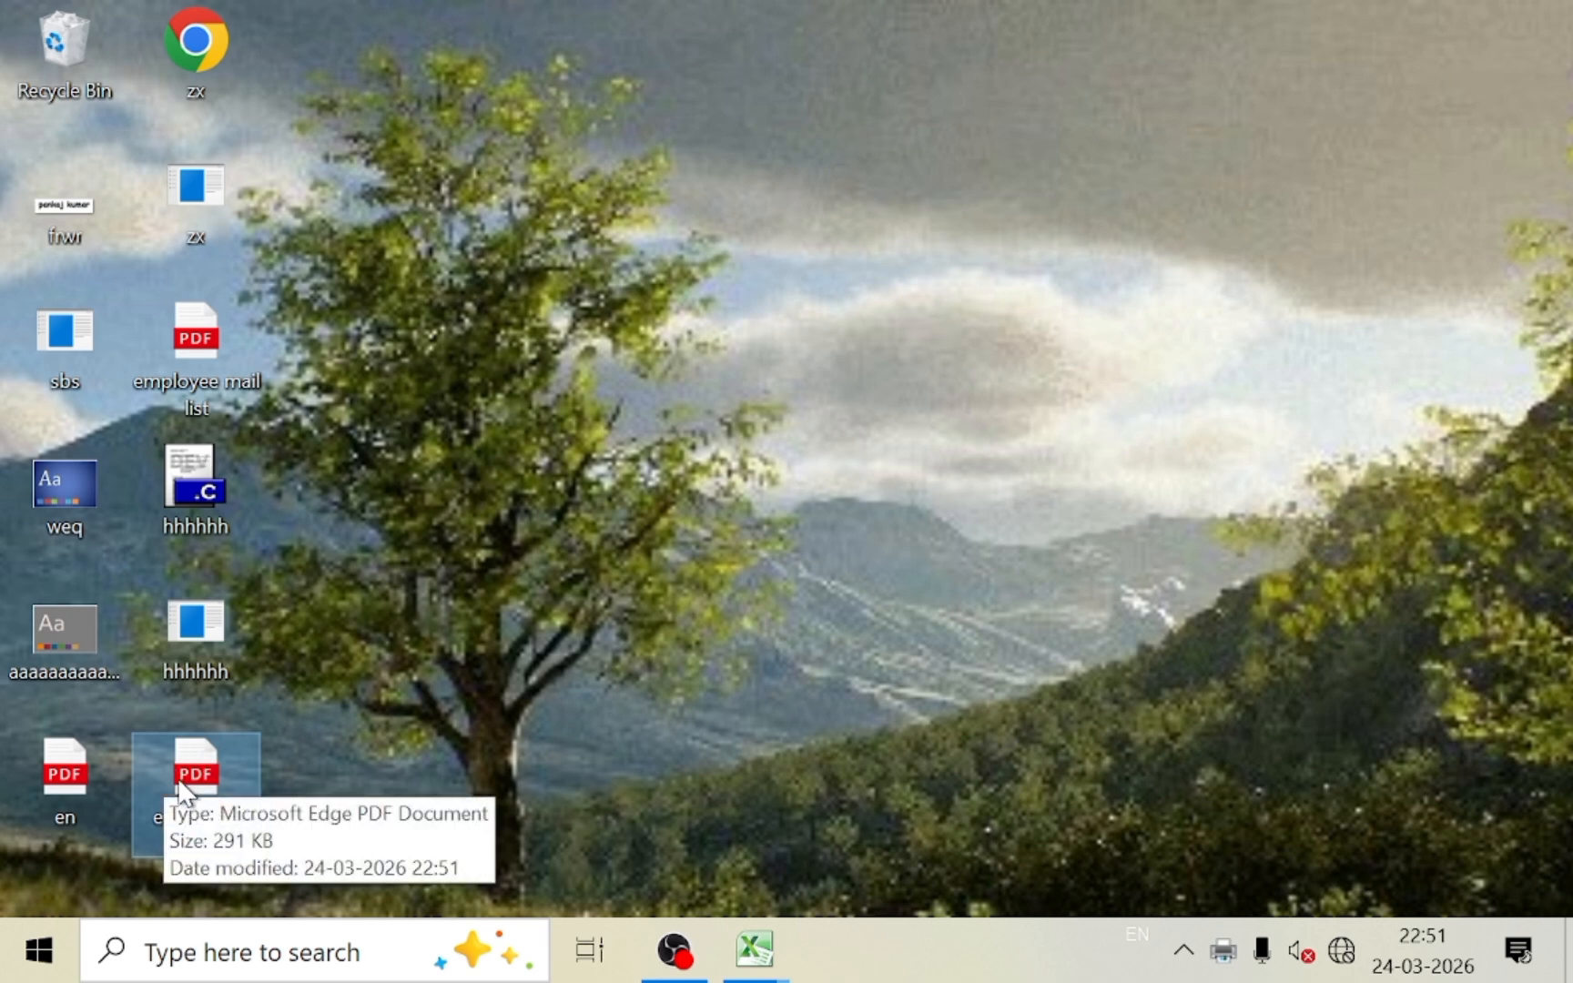
right_click(178, 781)
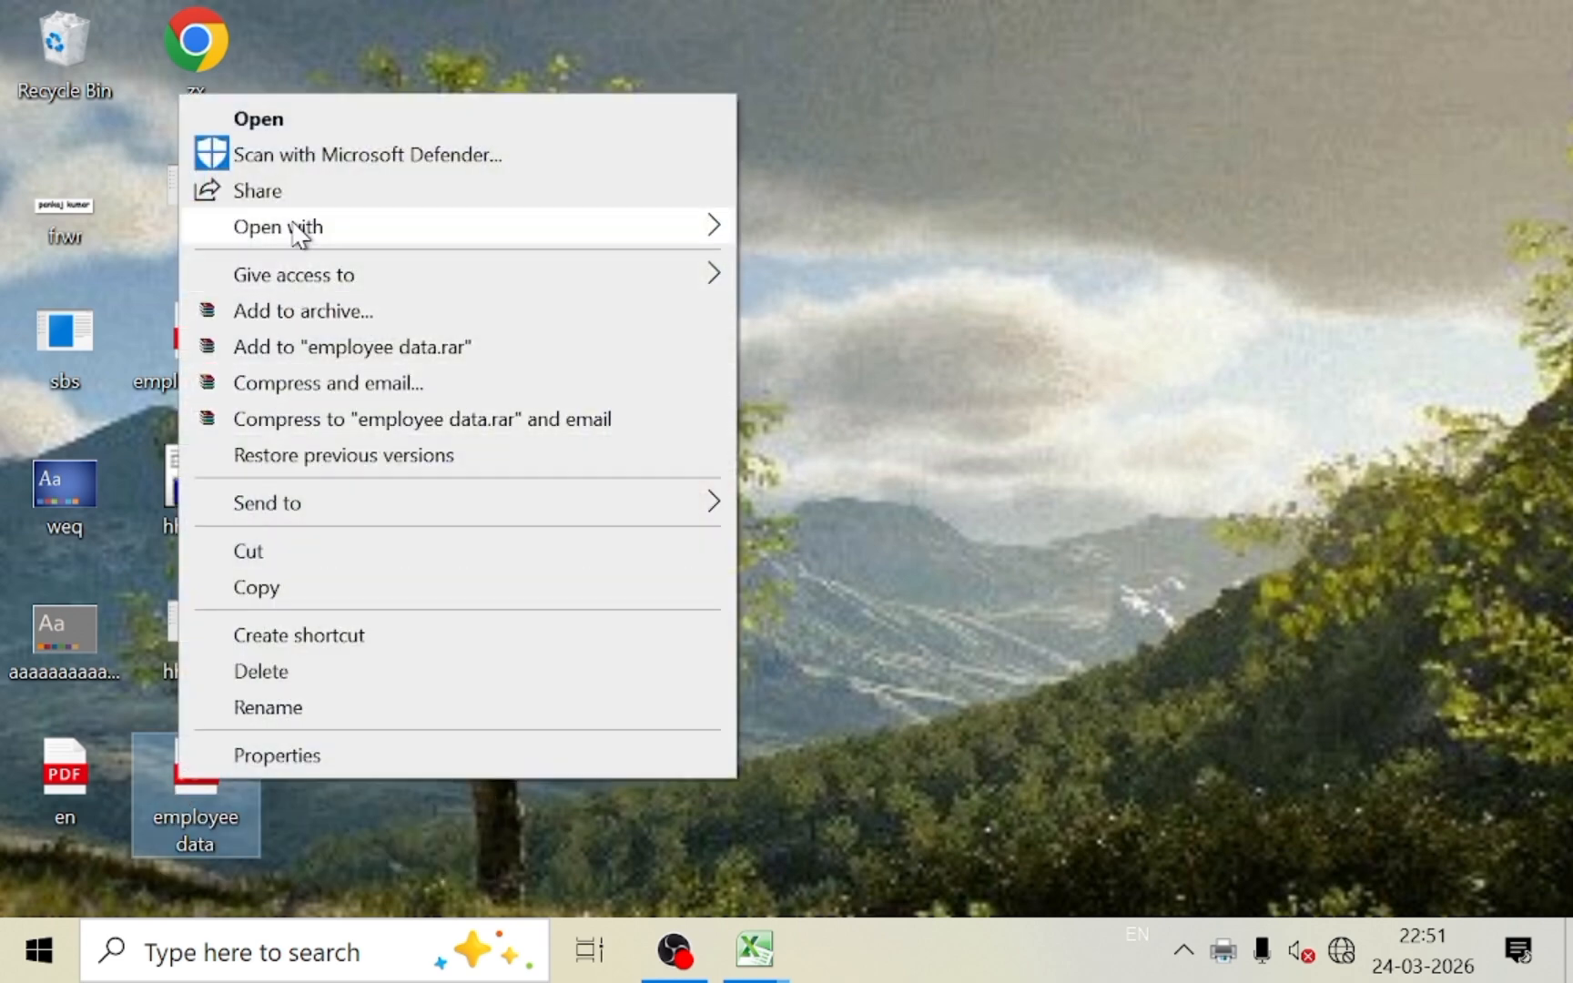
mouse_move(477, 231)
click(865, 307)
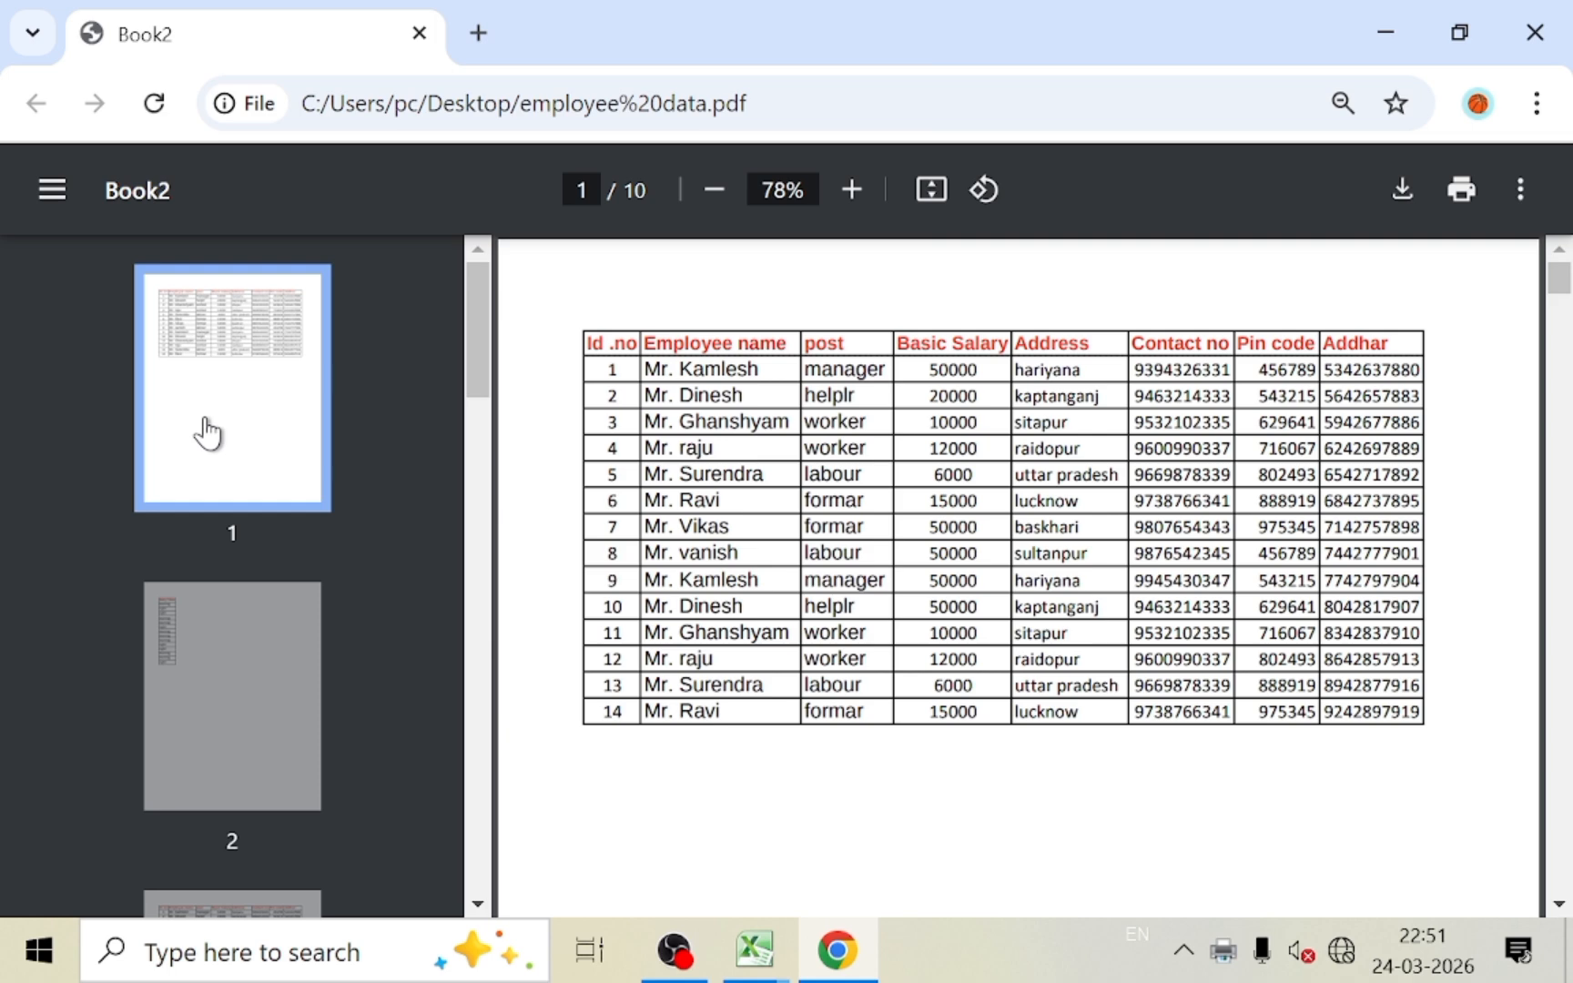
Page through the printed PDF to examine how the employee table's columns are split across its pages
scroll(207, 431, down, 1)
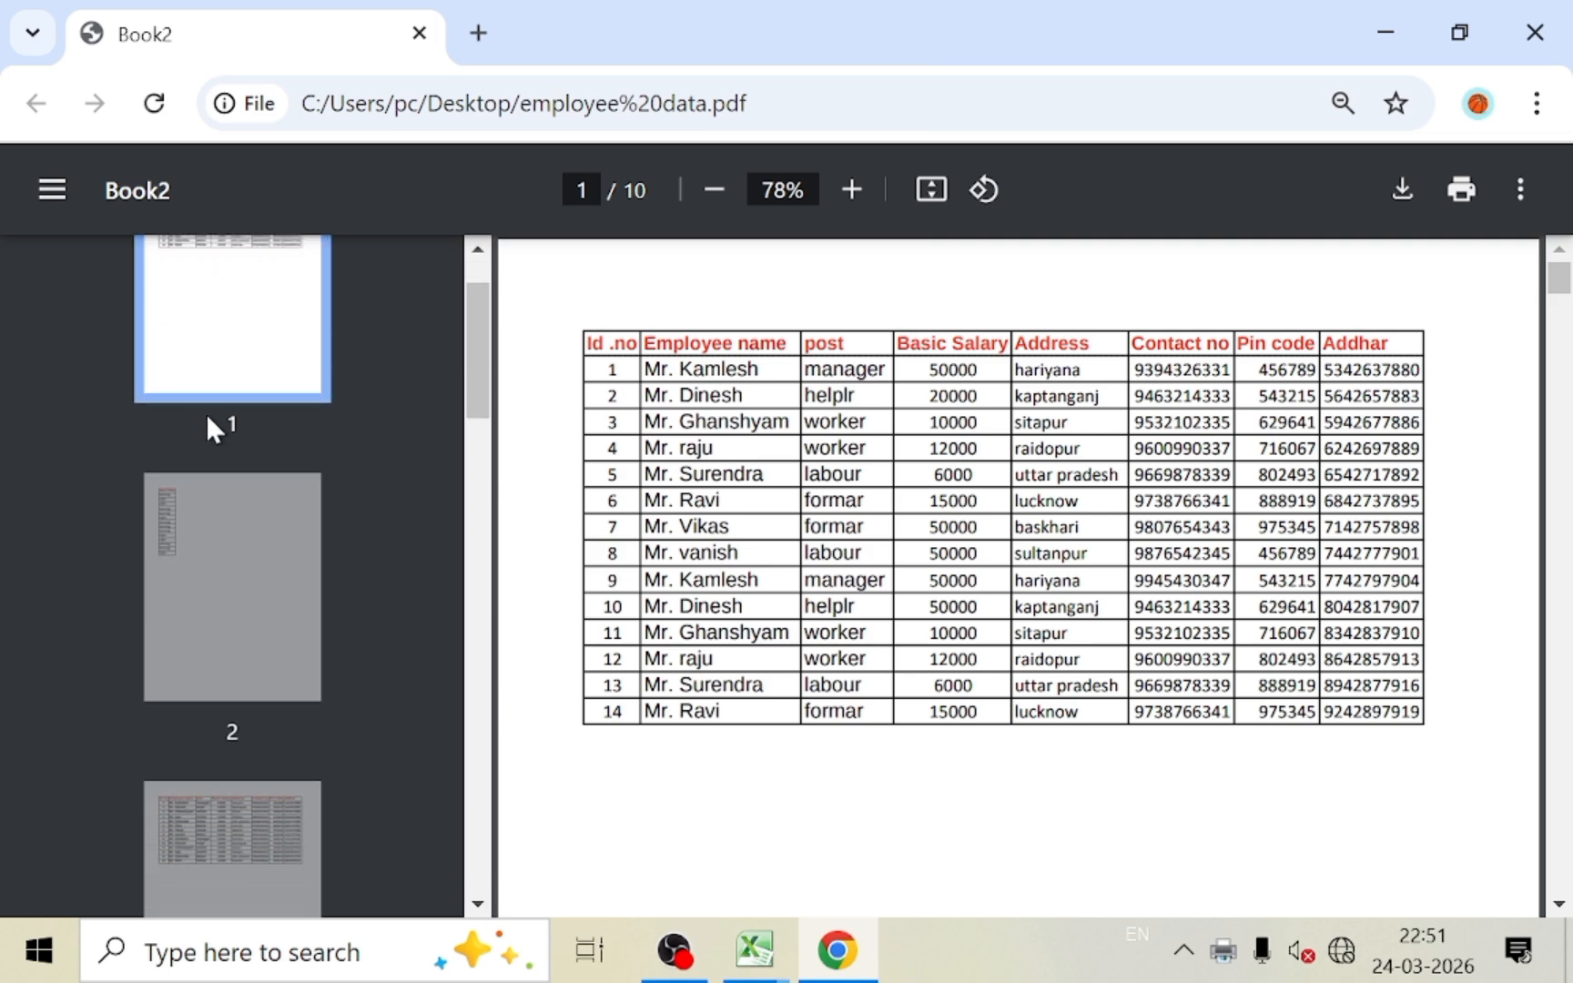
click(242, 847)
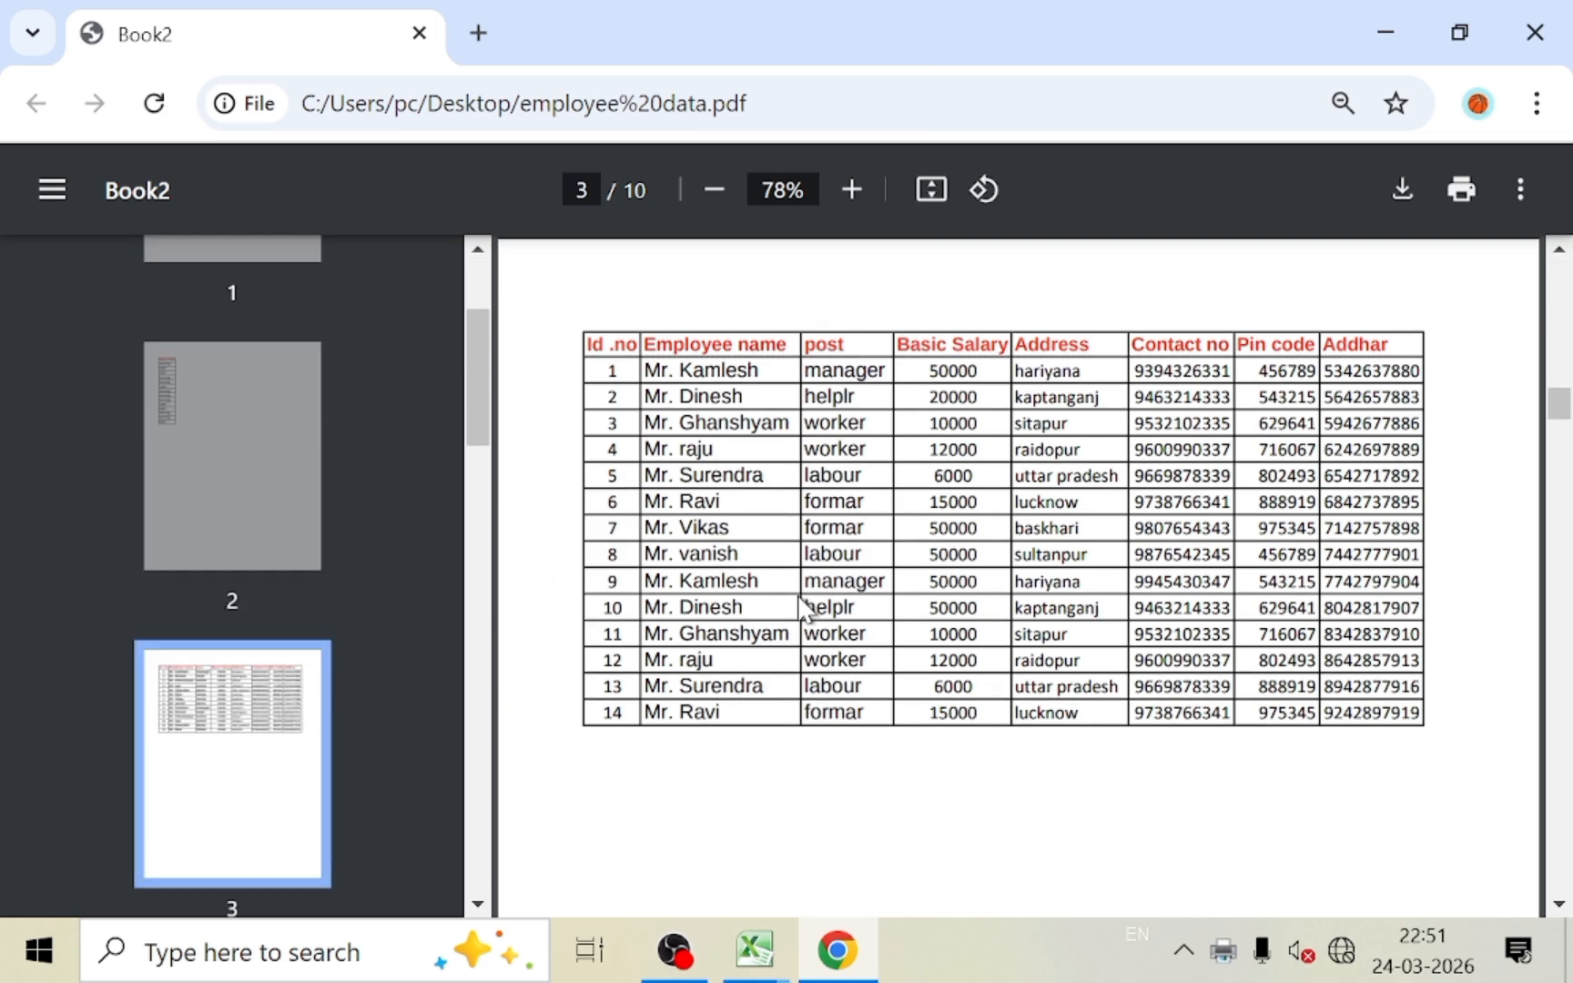
click(244, 545)
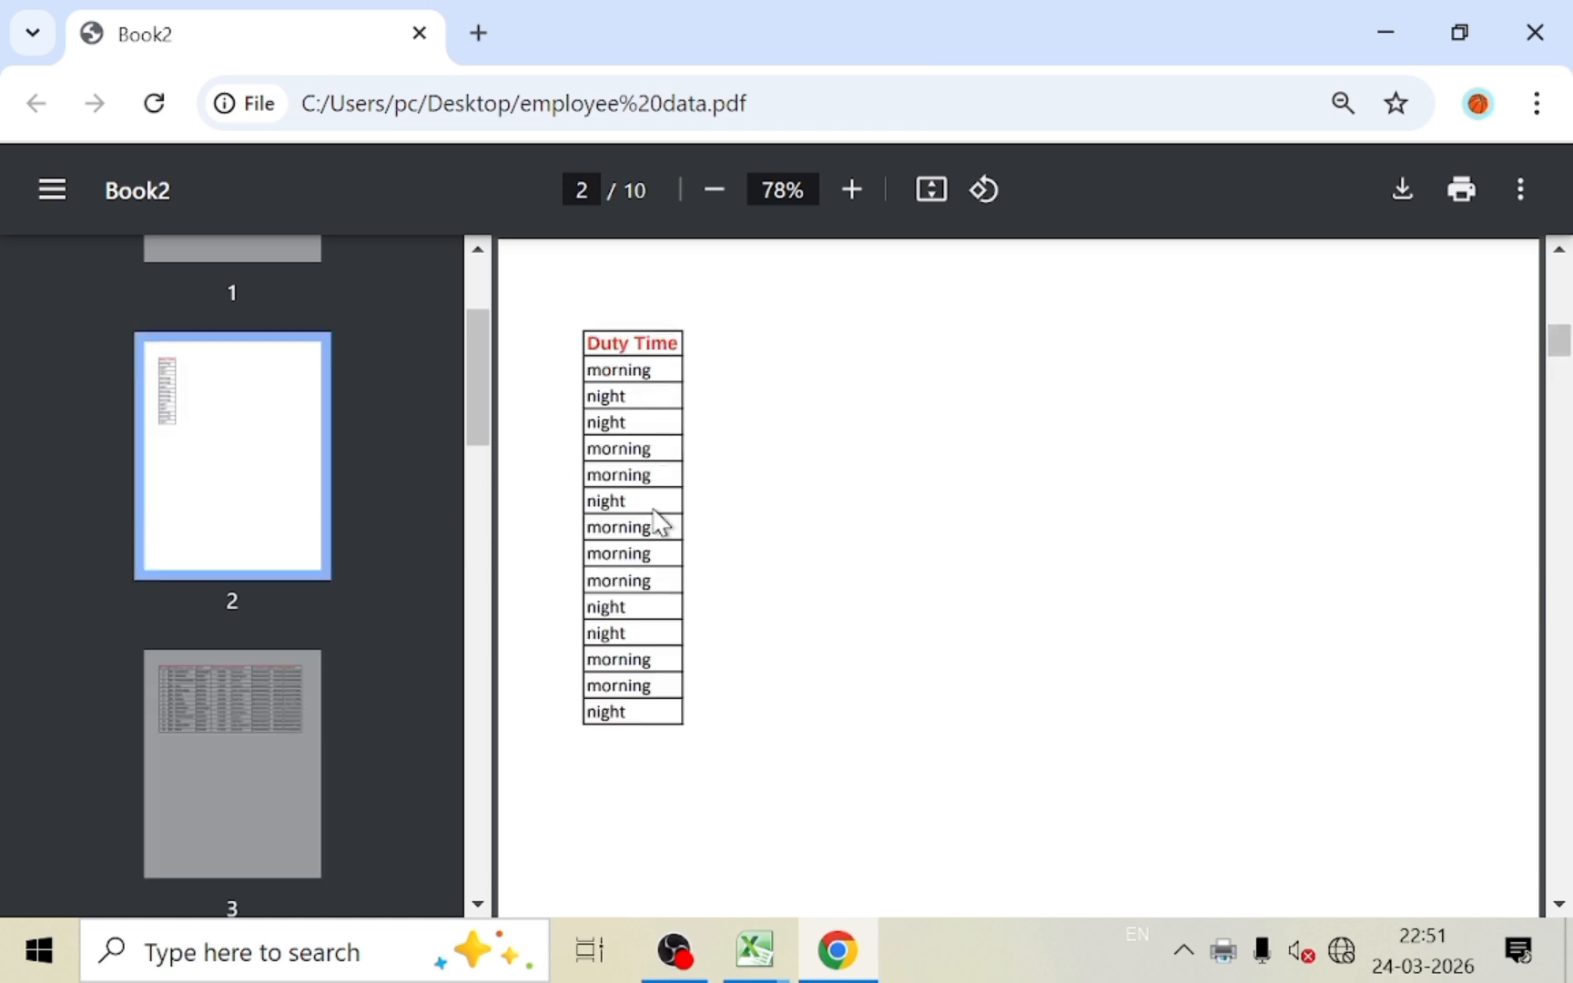
click(216, 738)
scroll(218, 742, down, 6)
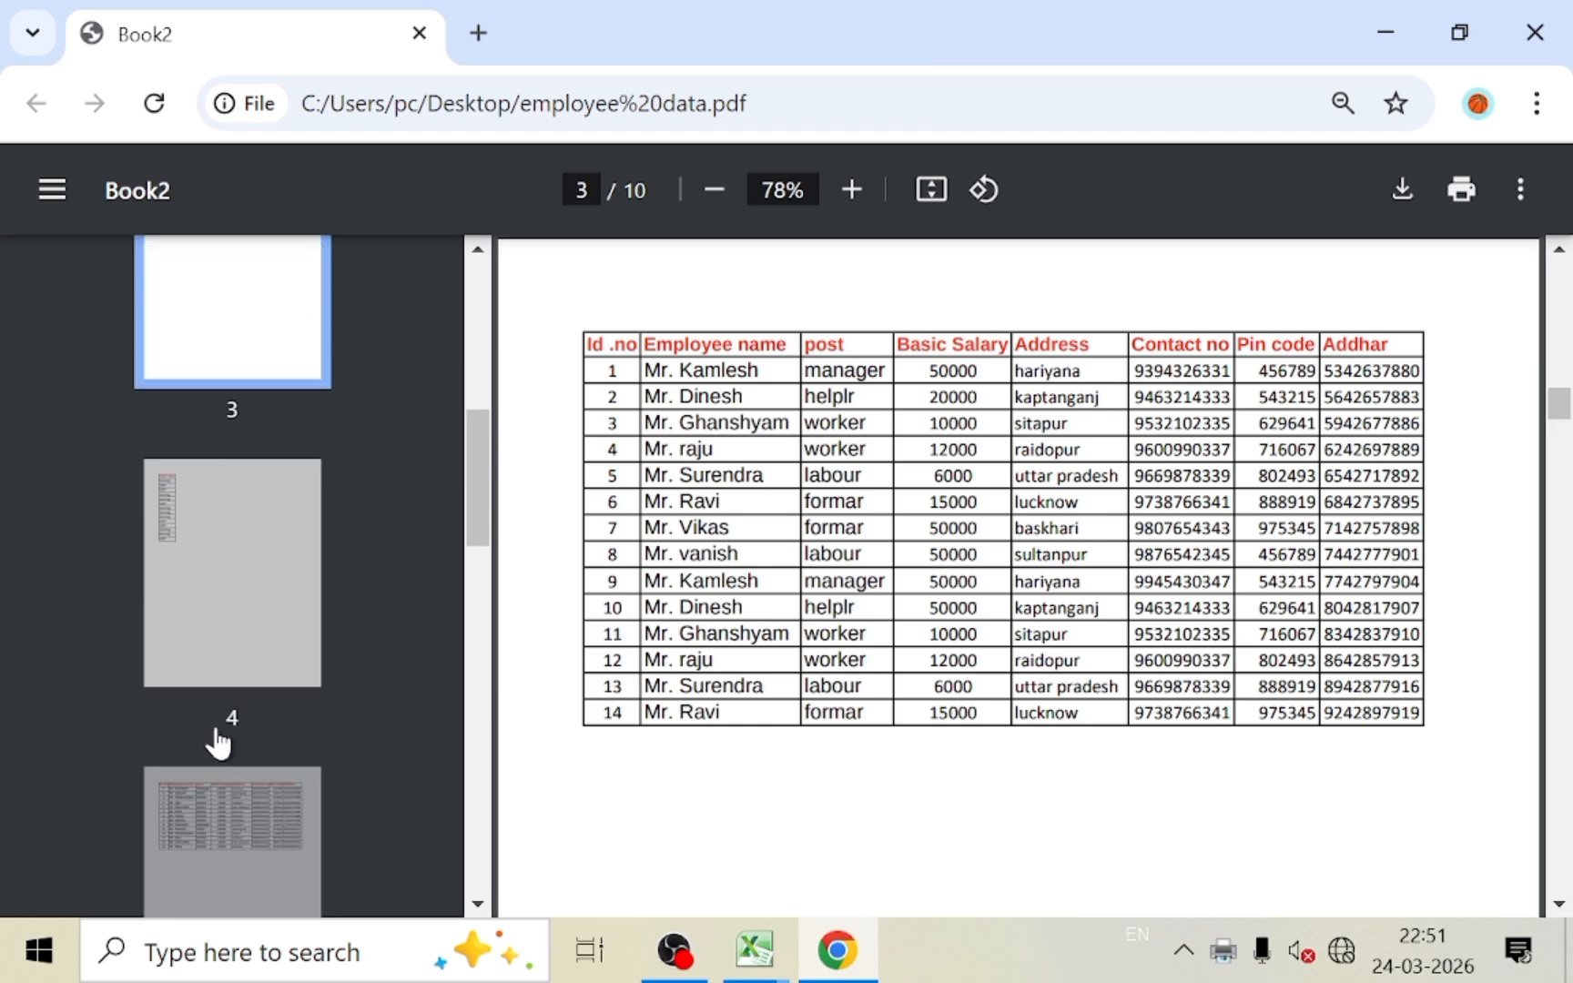
click(218, 742)
scroll(218, 742, down, 6)
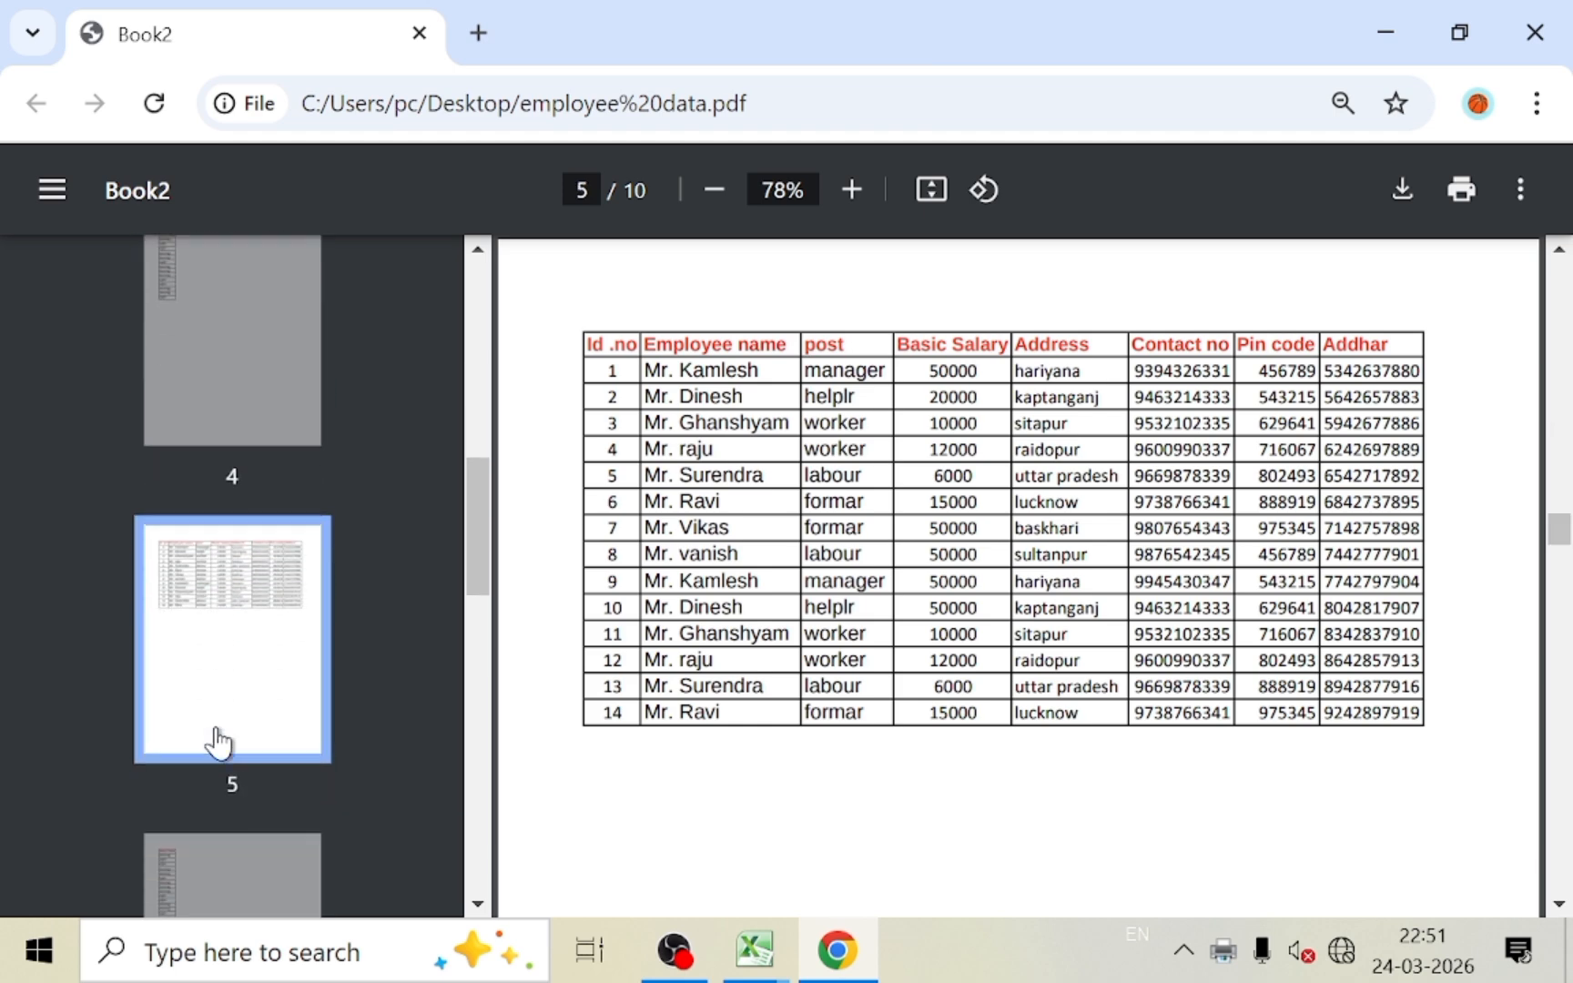
click(219, 742)
scroll(216, 739, down, 6)
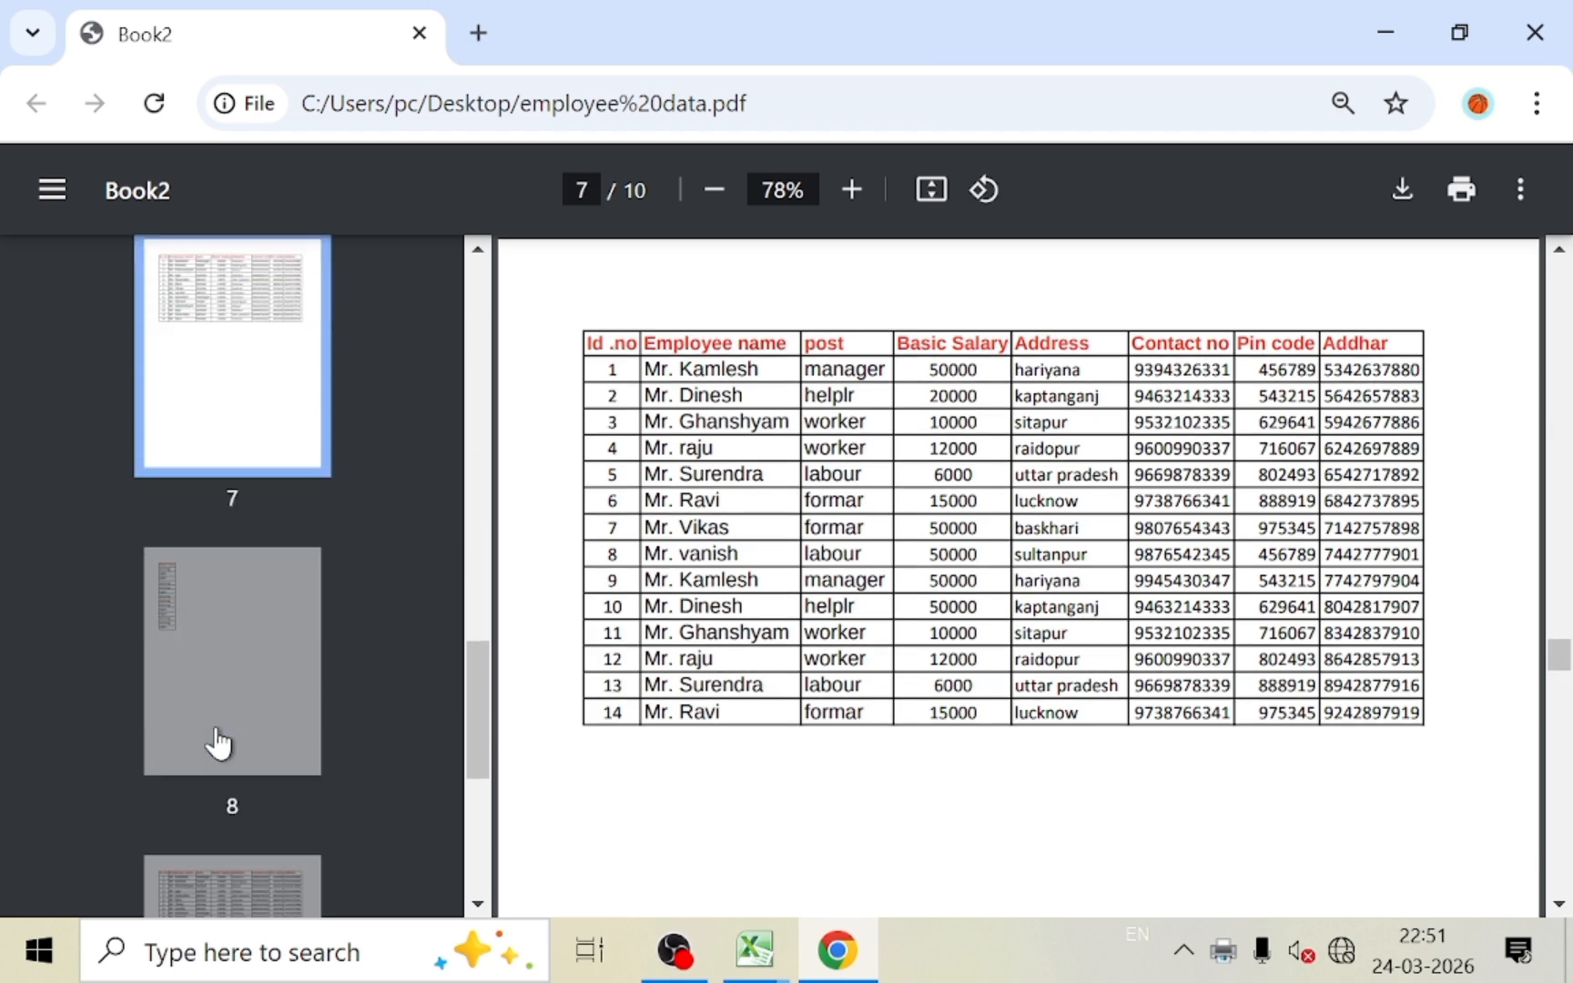
click(215, 708)
scroll(215, 707, down, 3)
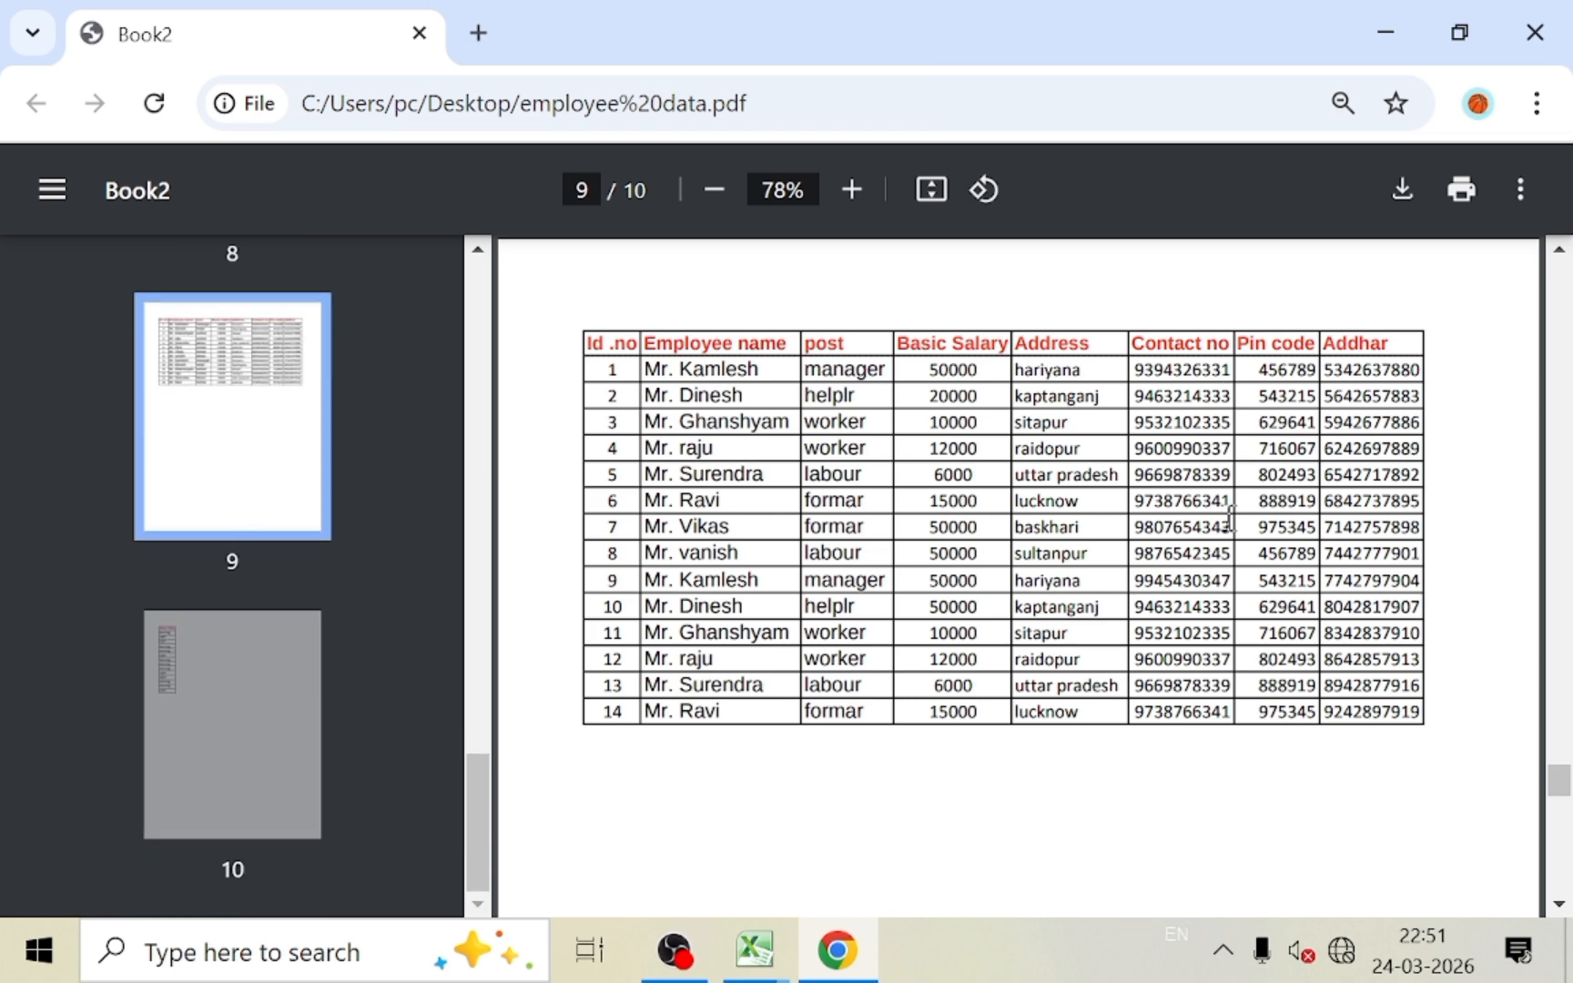
click(280, 736)
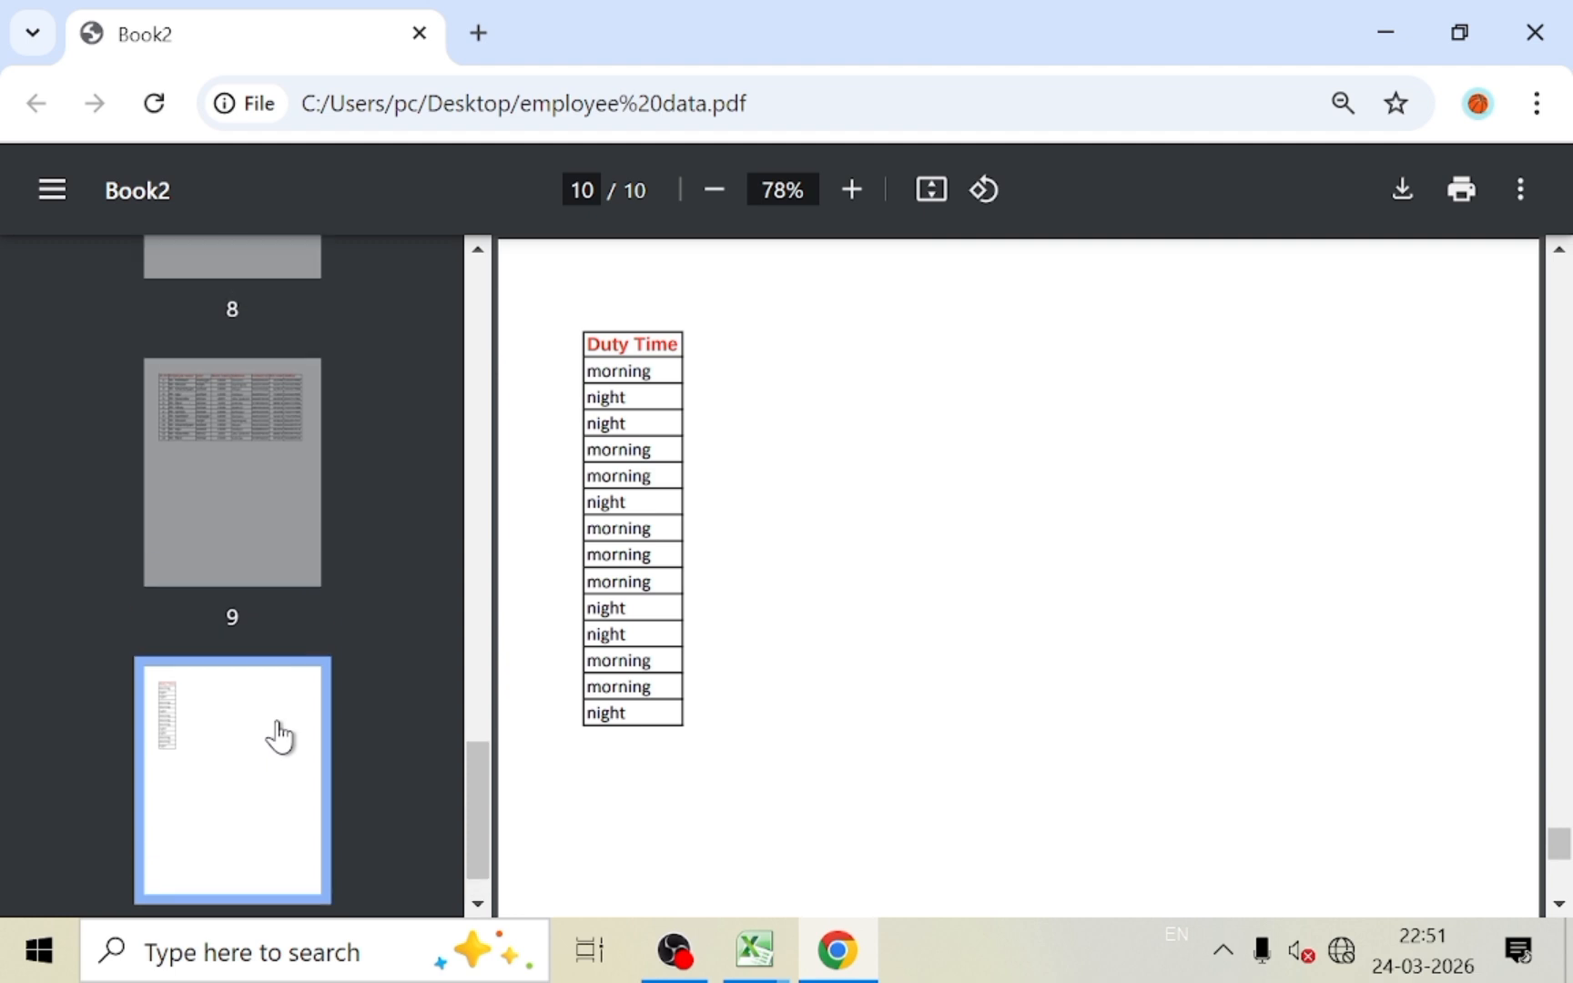
scroll(278, 734, up, 4)
click(258, 660)
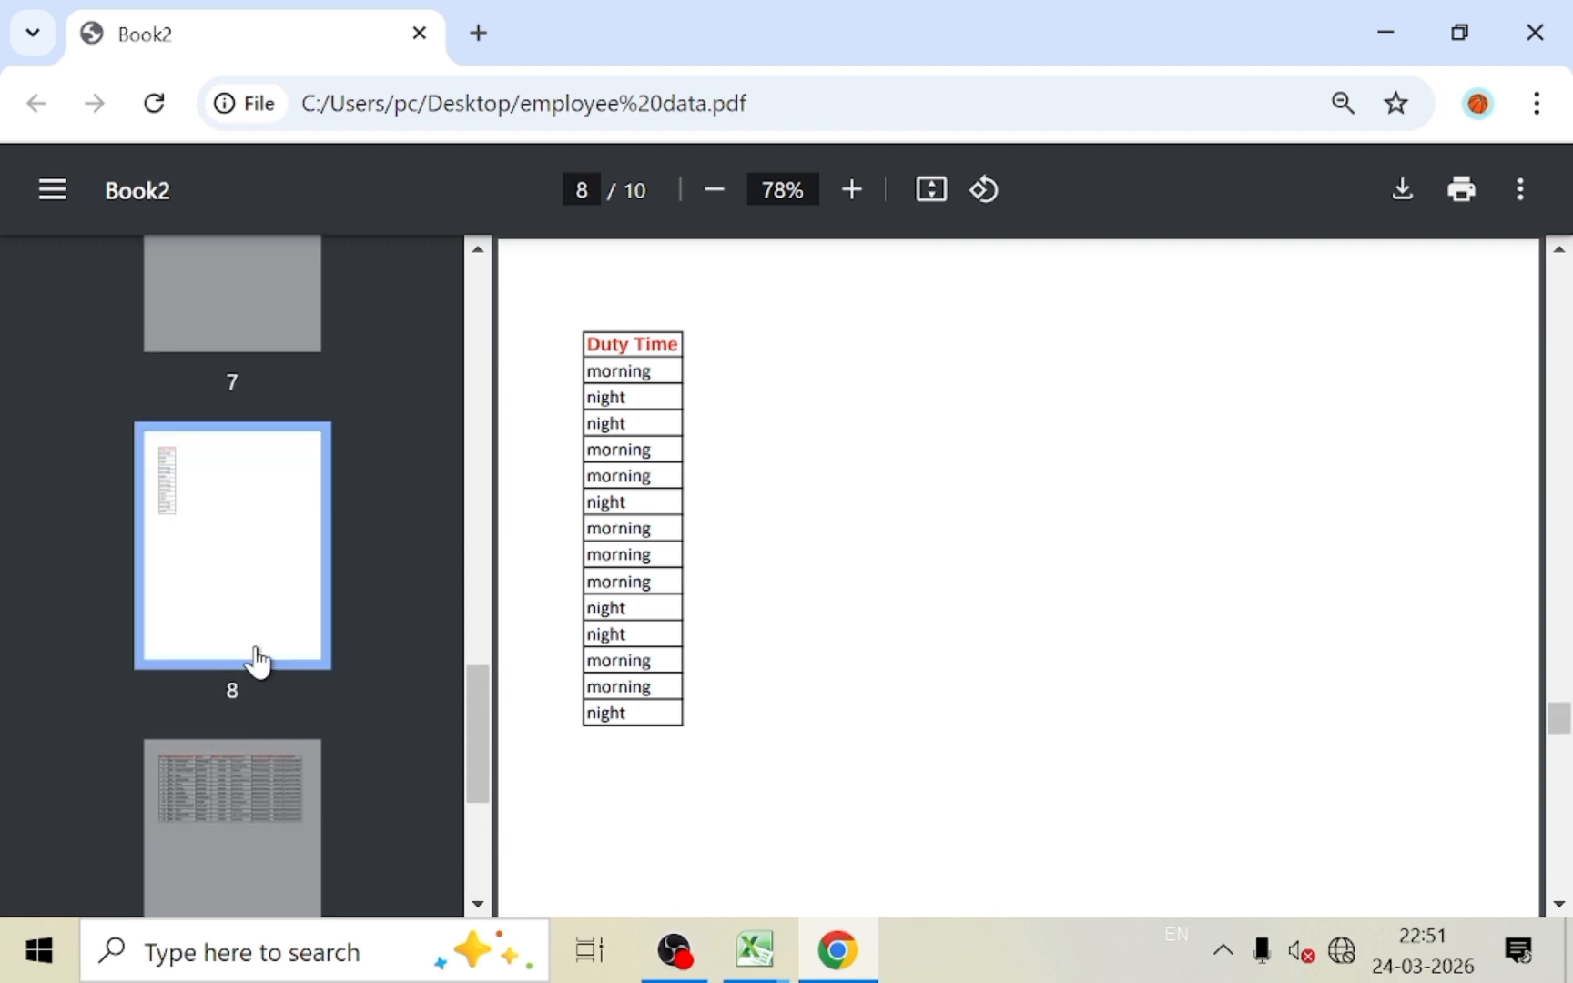
Switch back to the Book2 workbook in Excel and set the page margins to Narrow
mouse_move(755, 948)
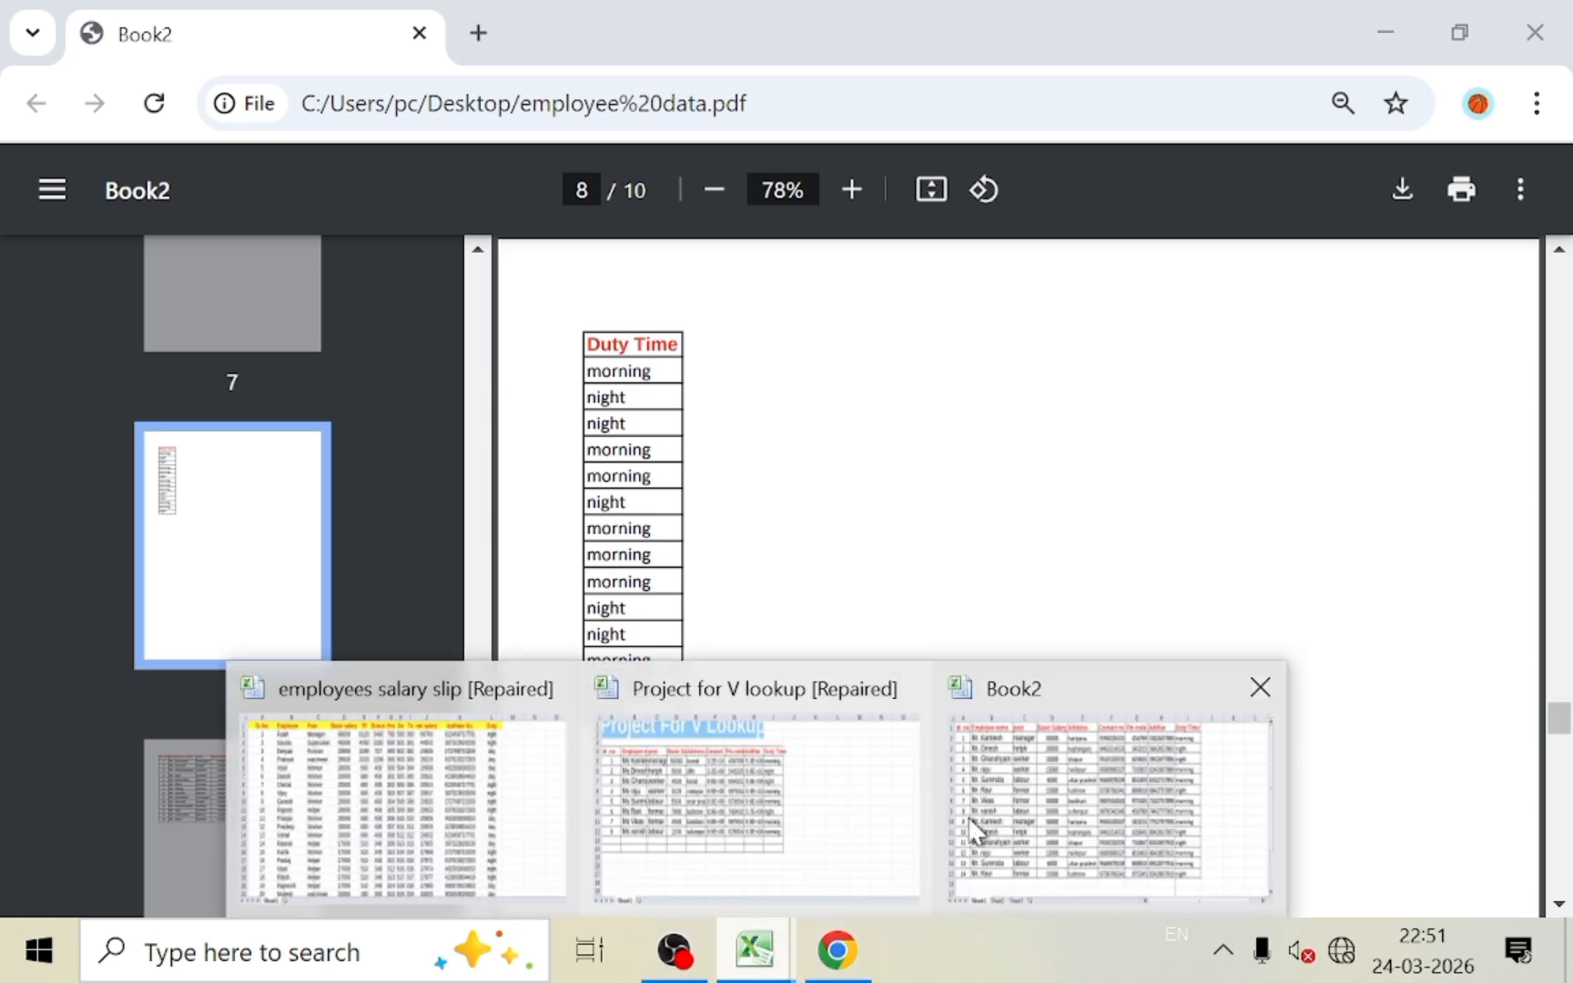
click(972, 832)
click(623, 470)
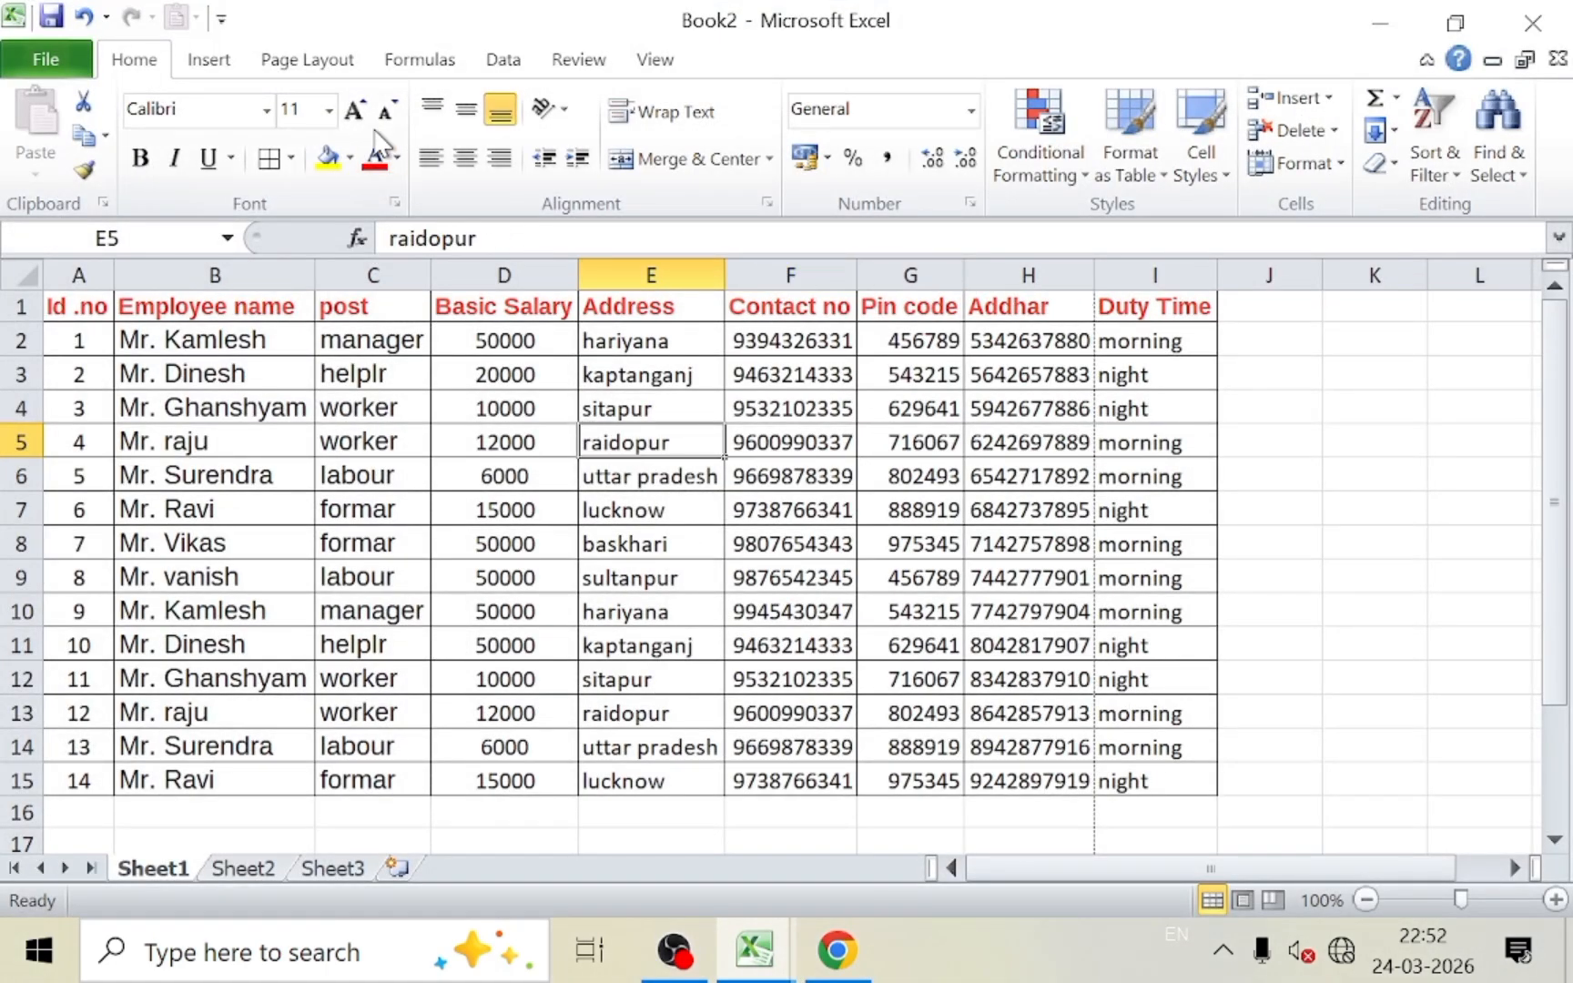
click(308, 64)
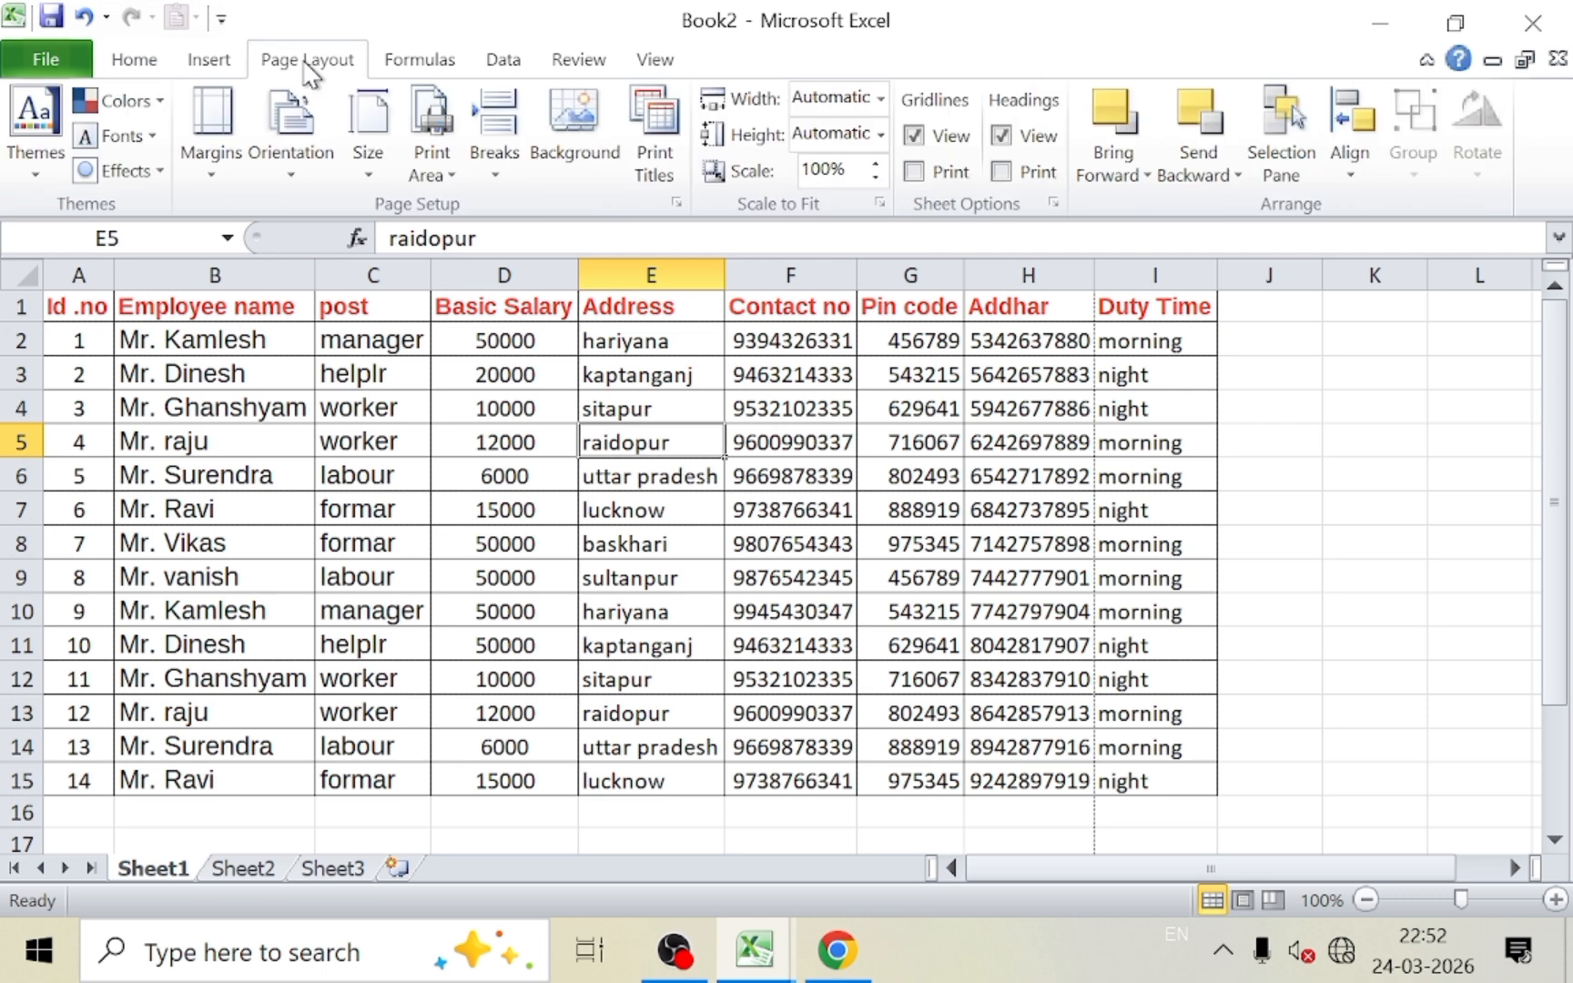
click(211, 171)
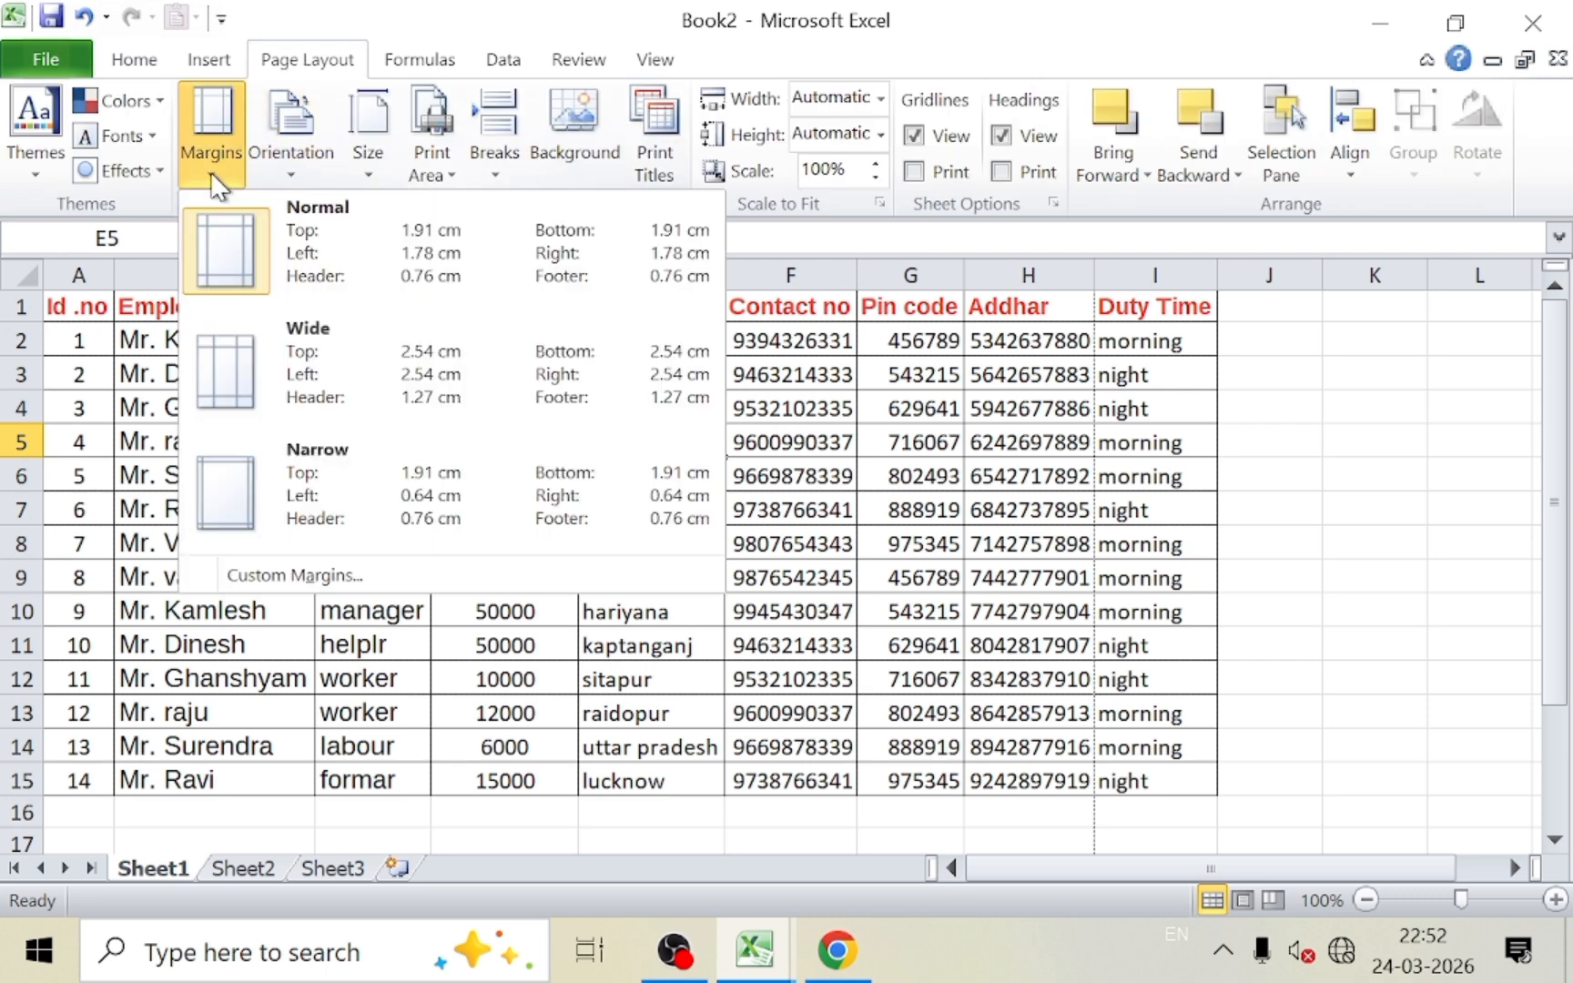
click(308, 485)
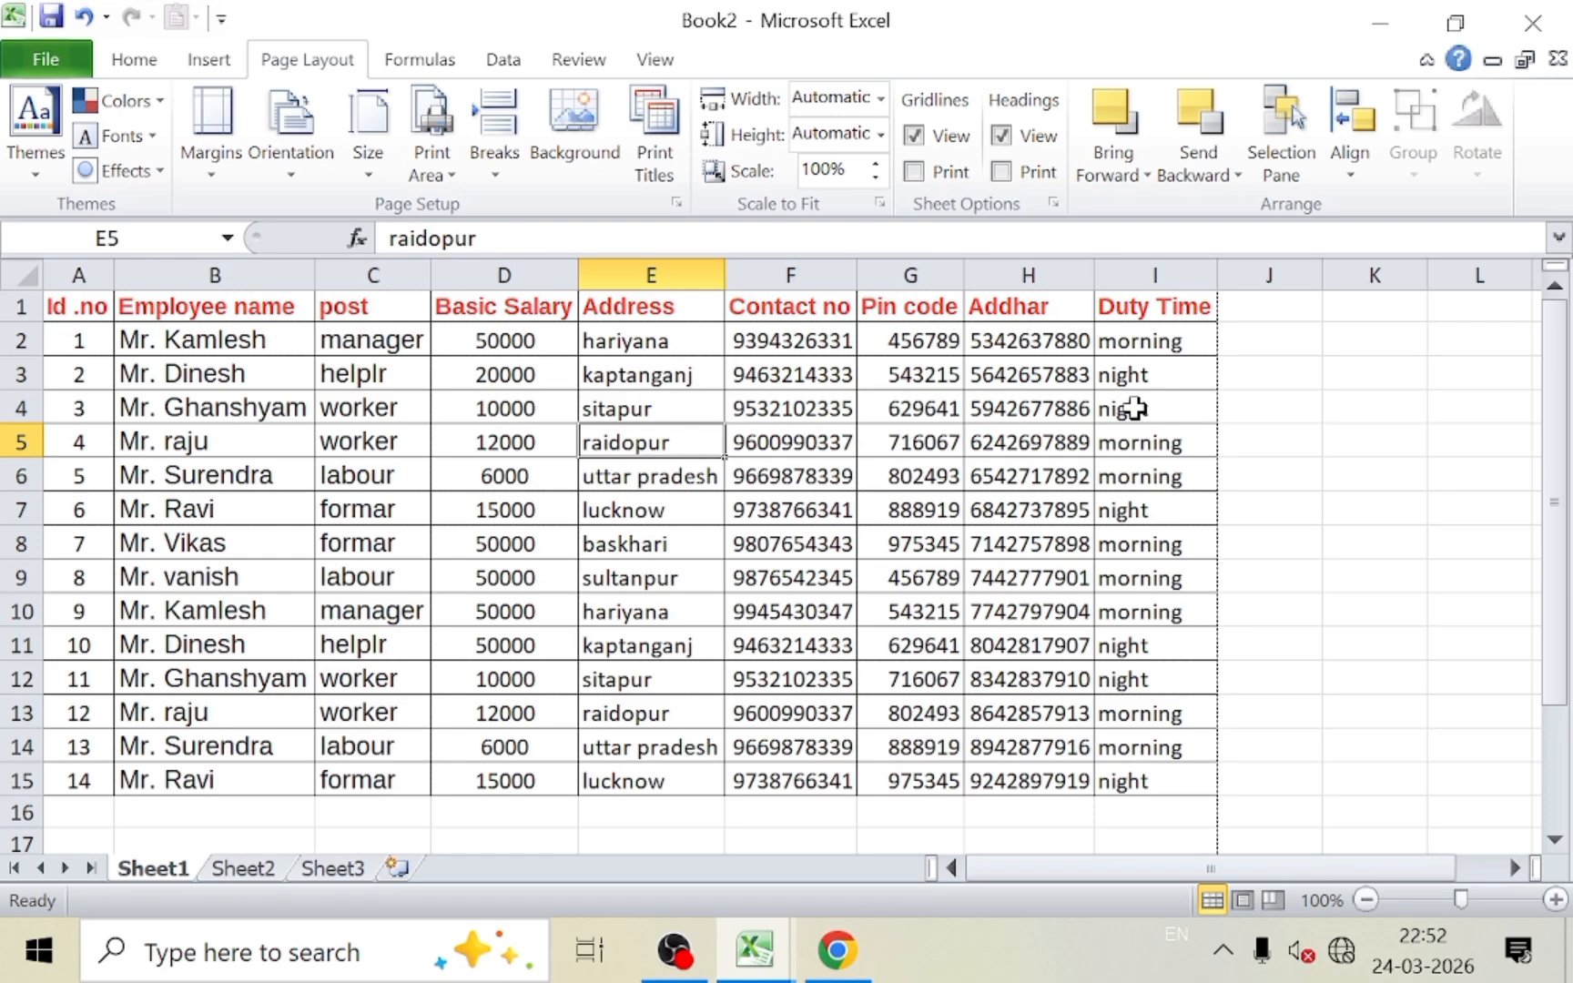
Print the active sheet with Microsoft Print to PDF, saving the output on the Desktop as "employee record"
click(78, 66)
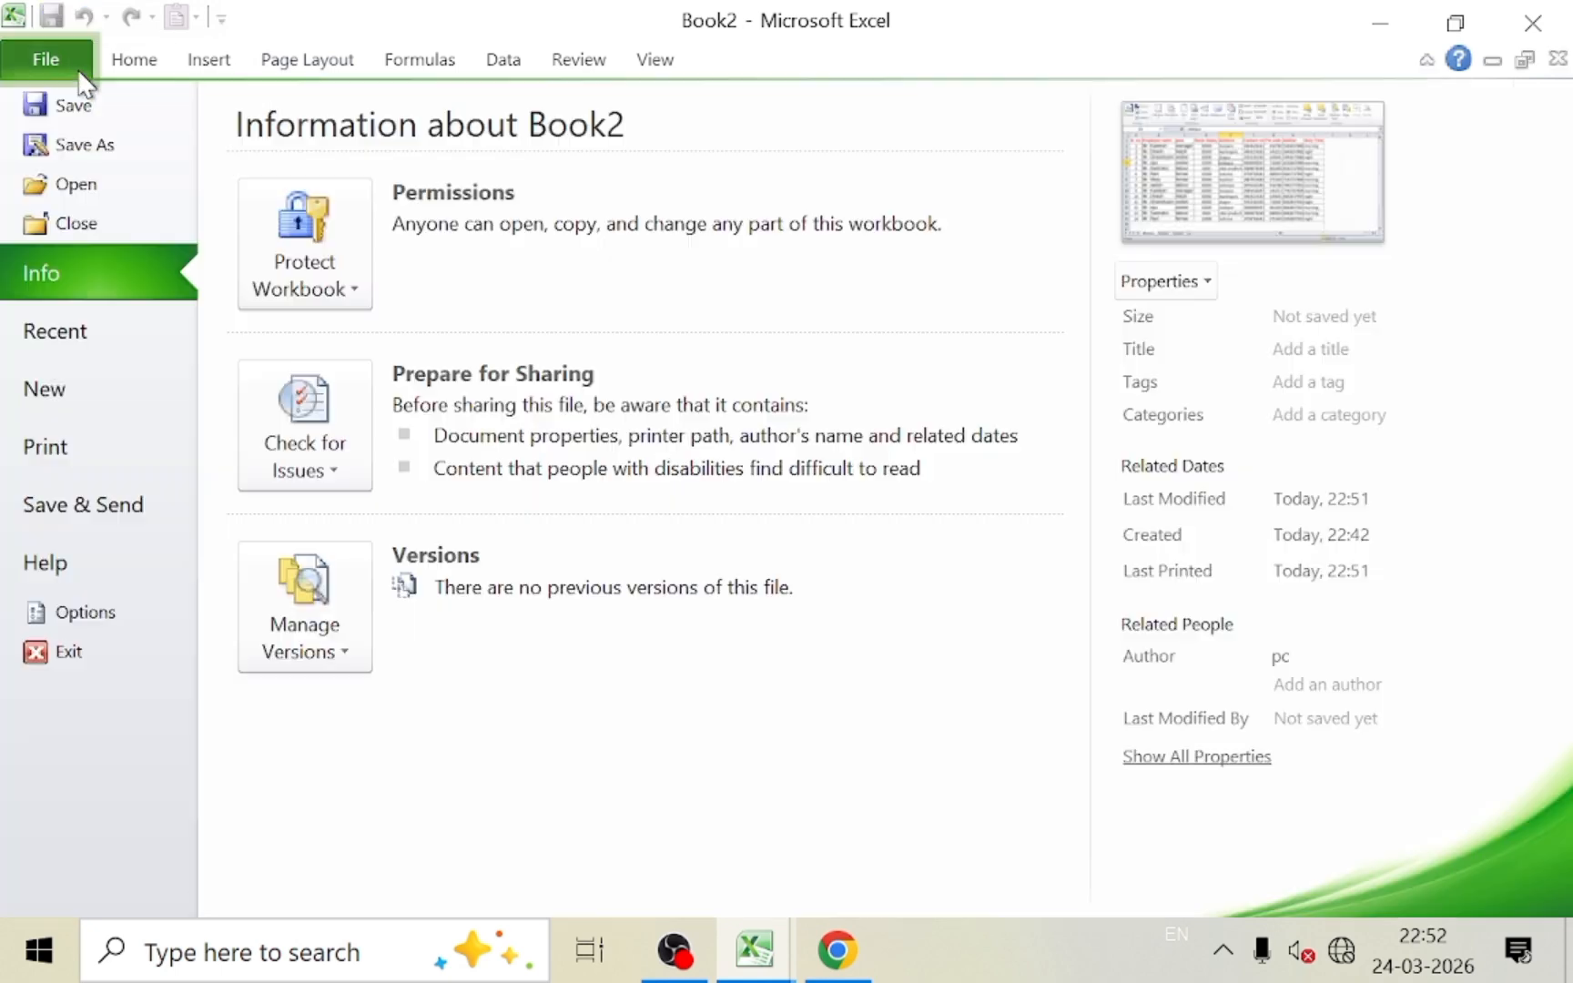
click(84, 446)
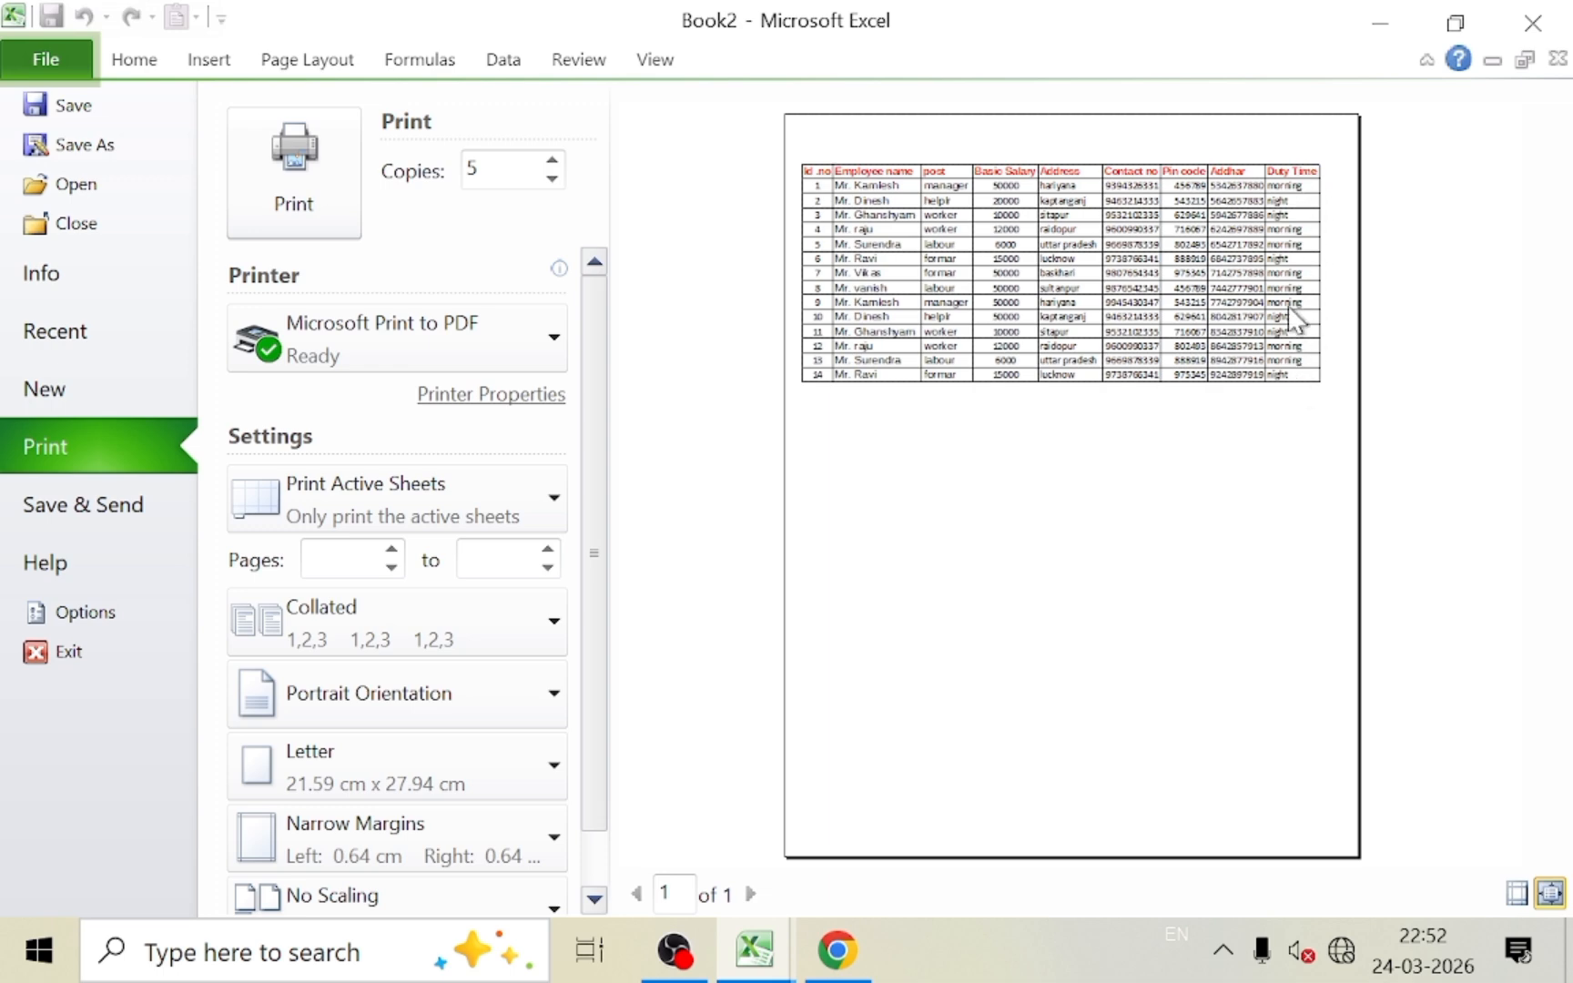
click(297, 192)
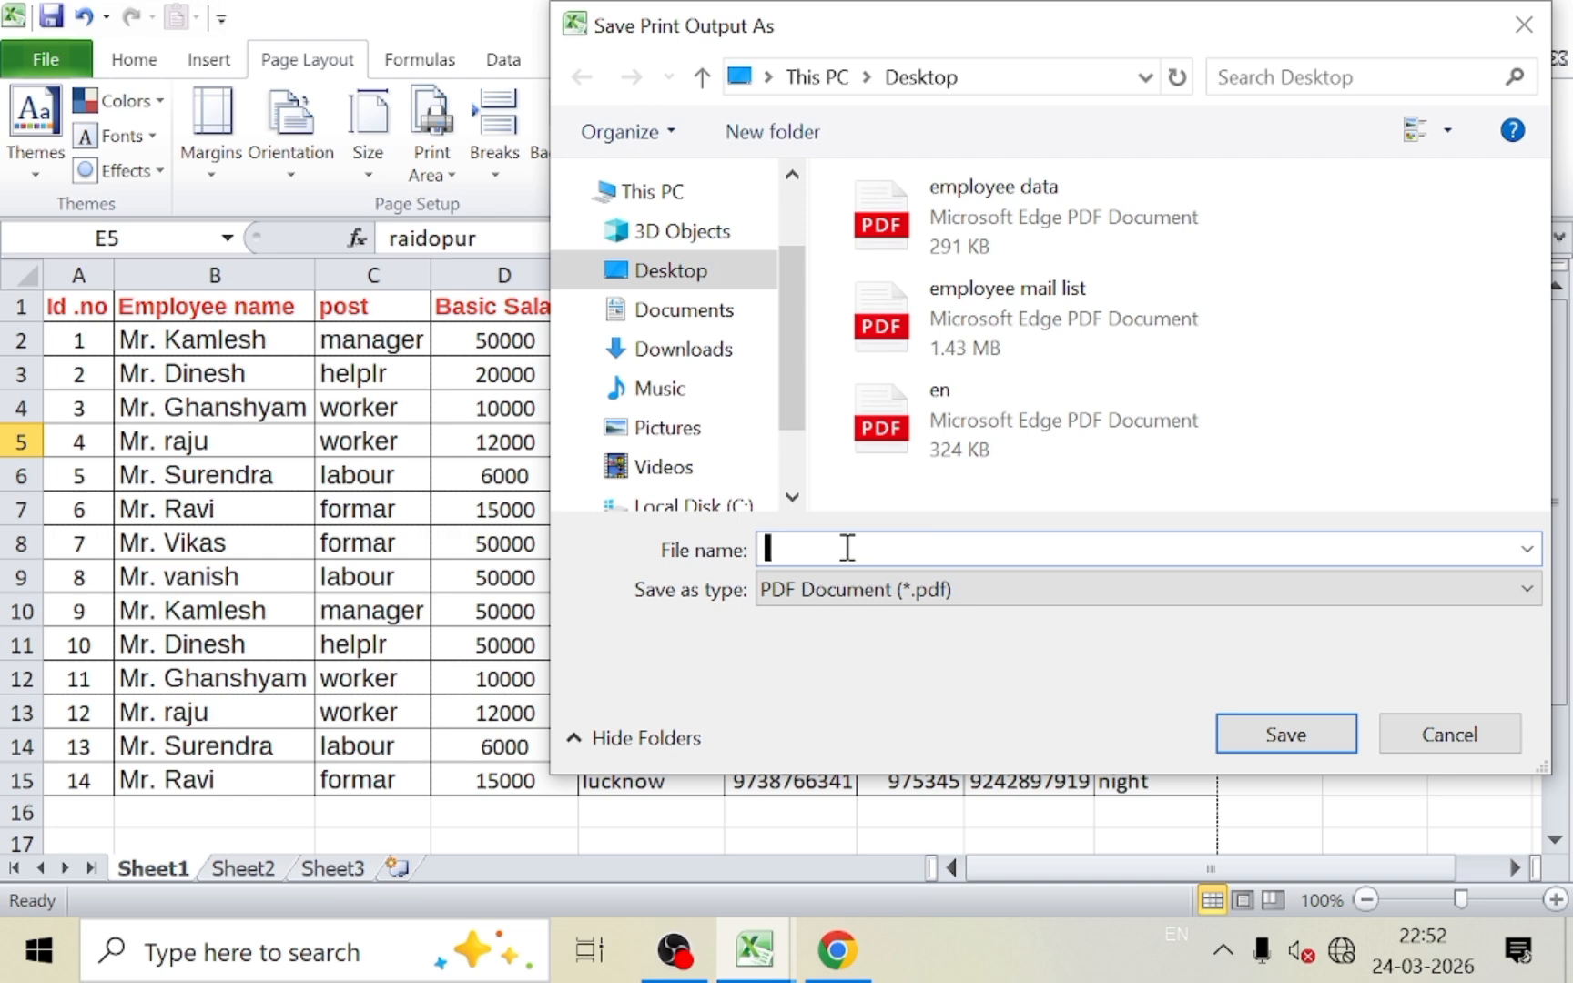
text(employ)
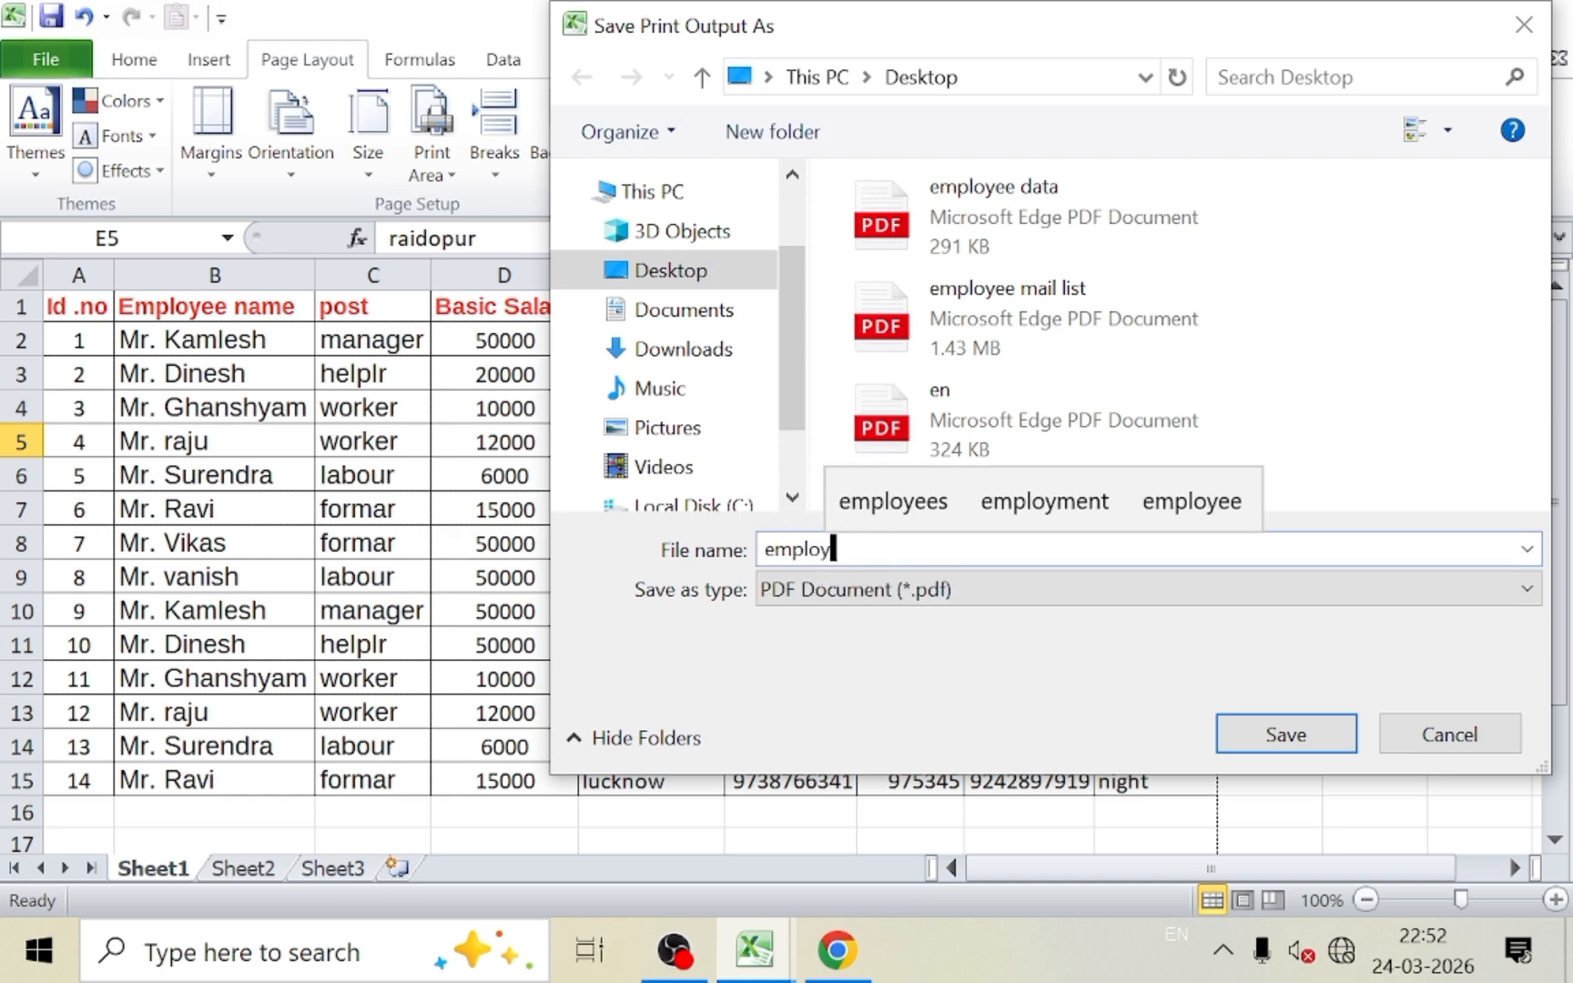
text(ee re)
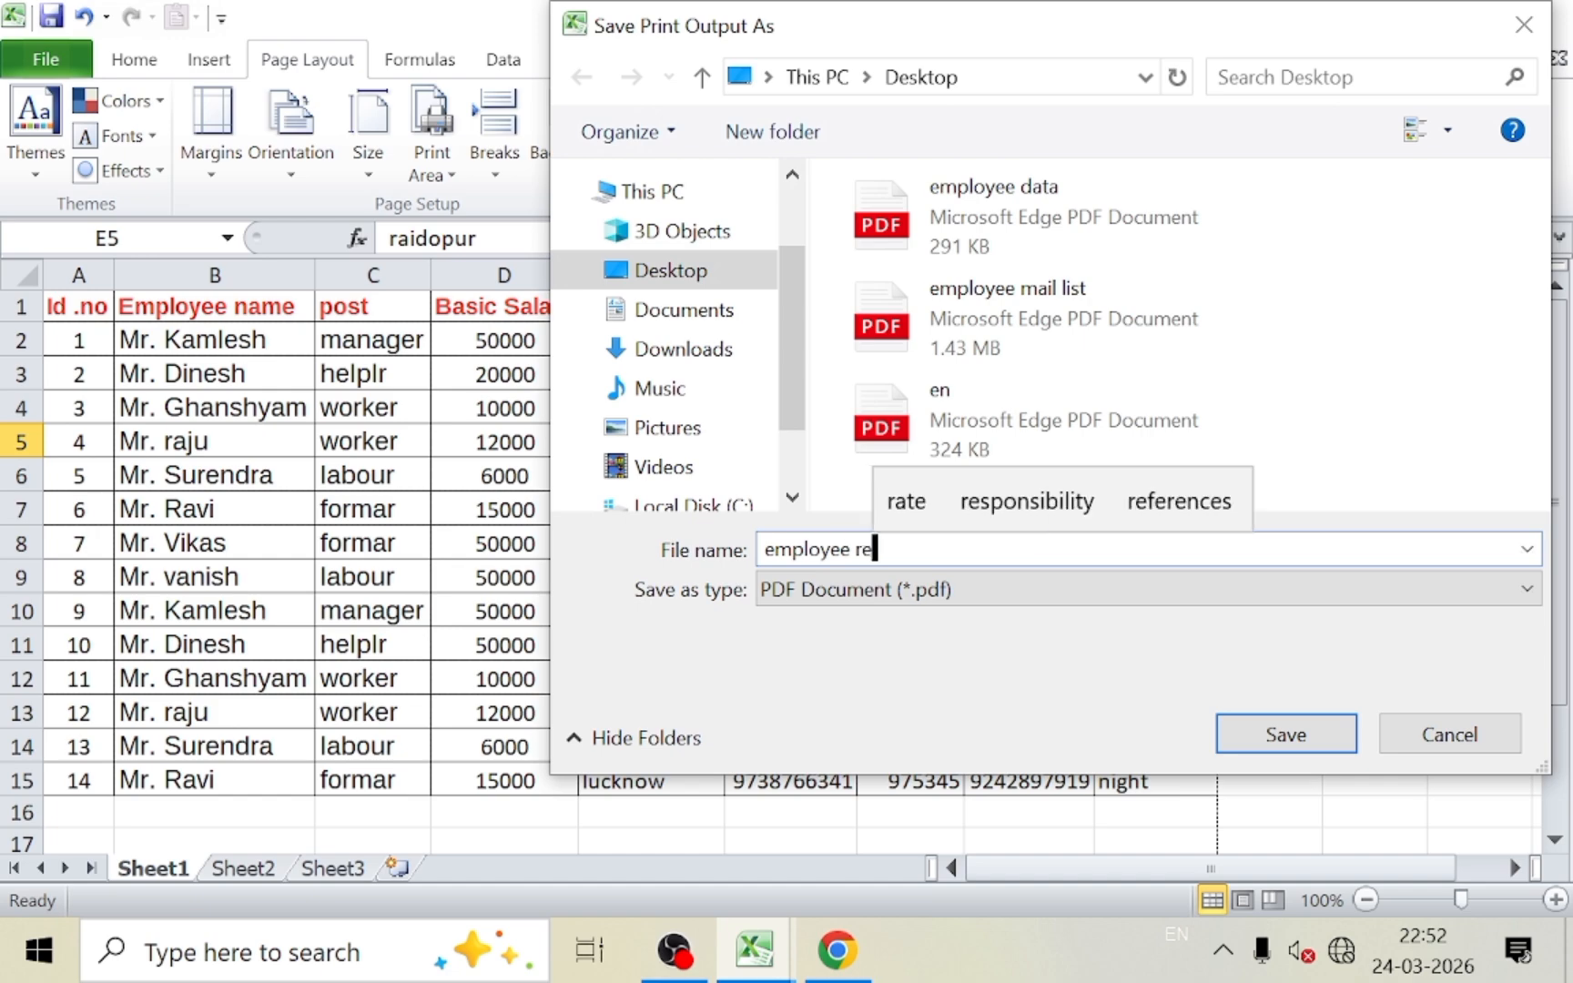
text(cord)
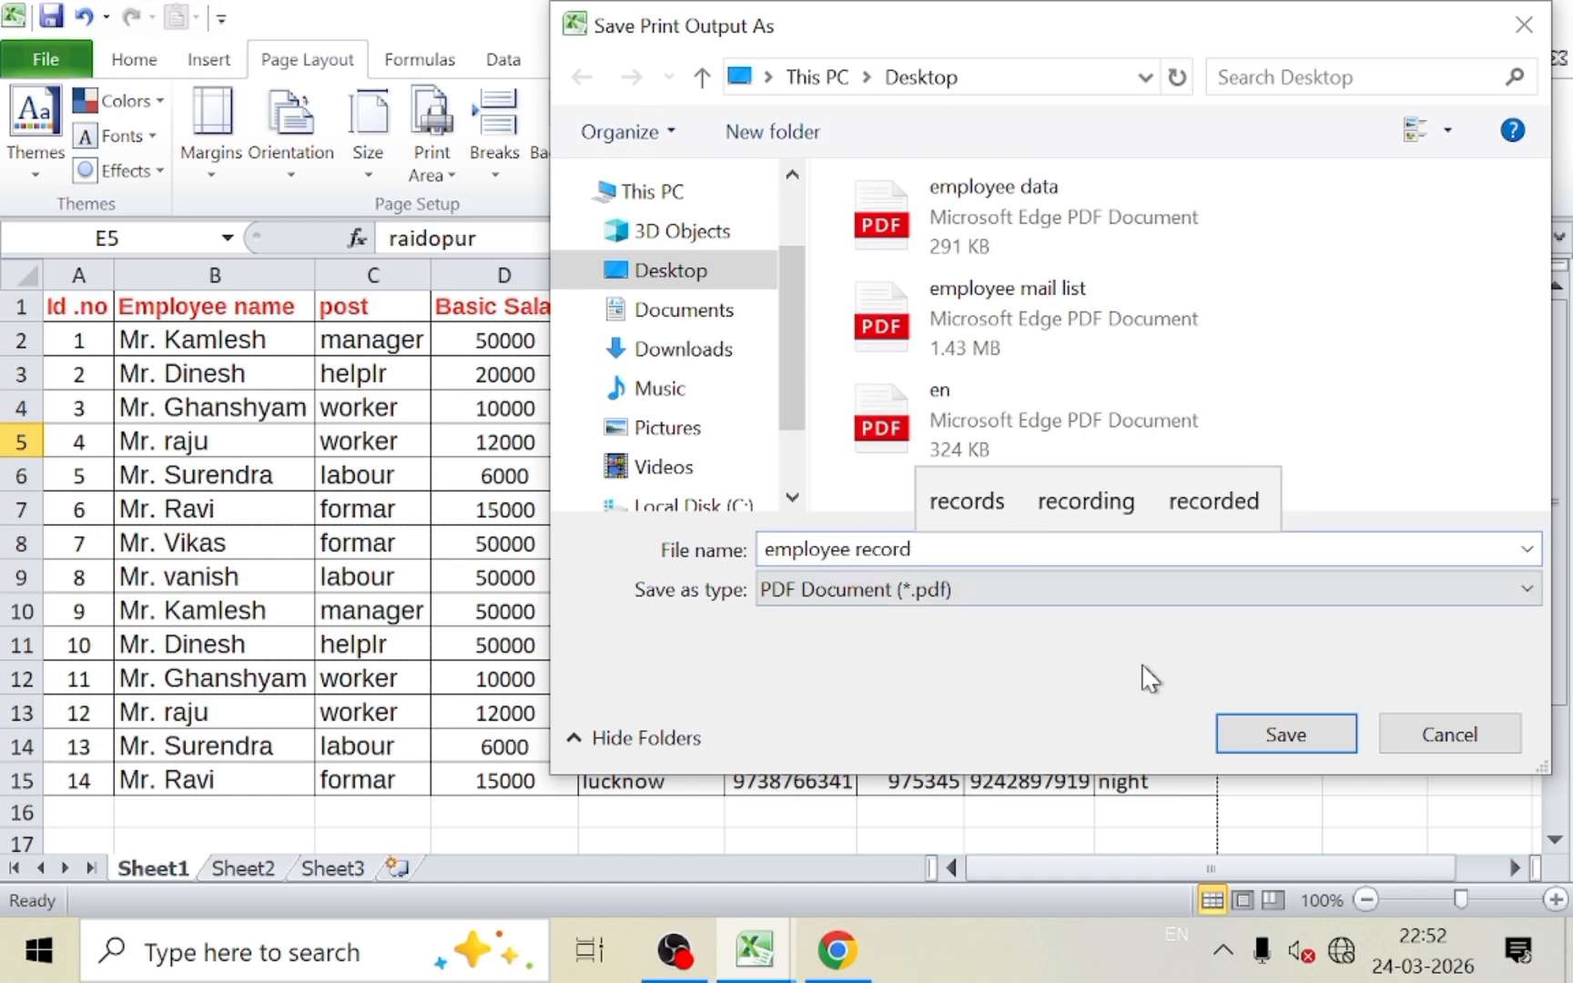
click(1289, 734)
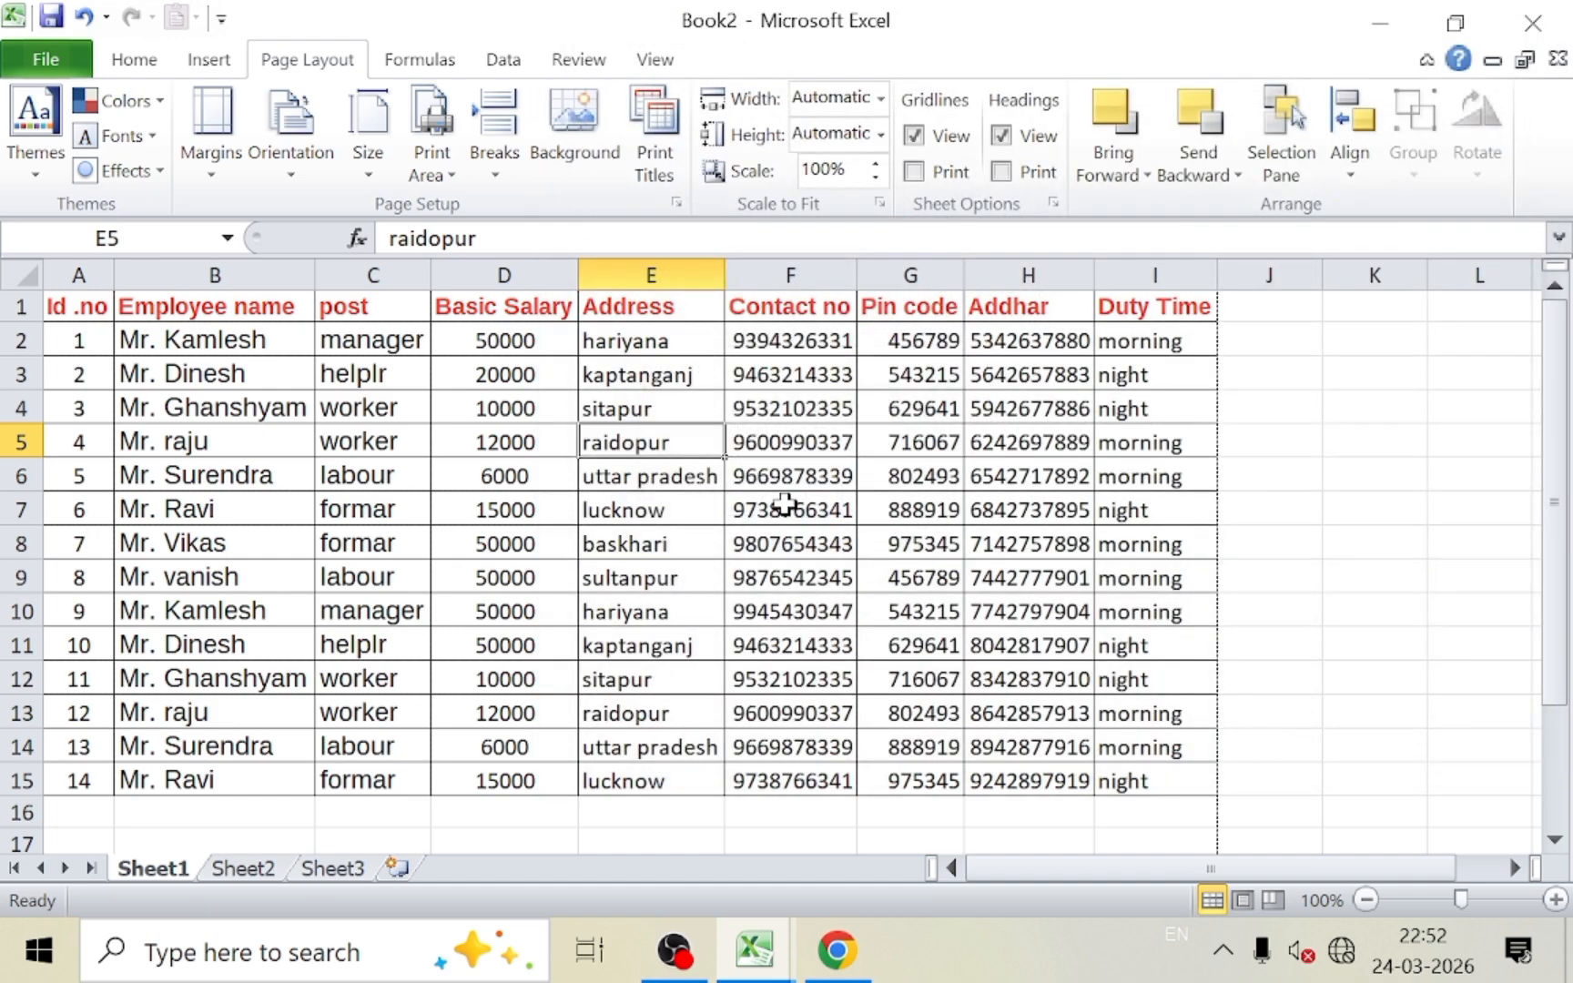
Show the desktop and open the "employee record" PDF with Google Chrome
key(super+d)
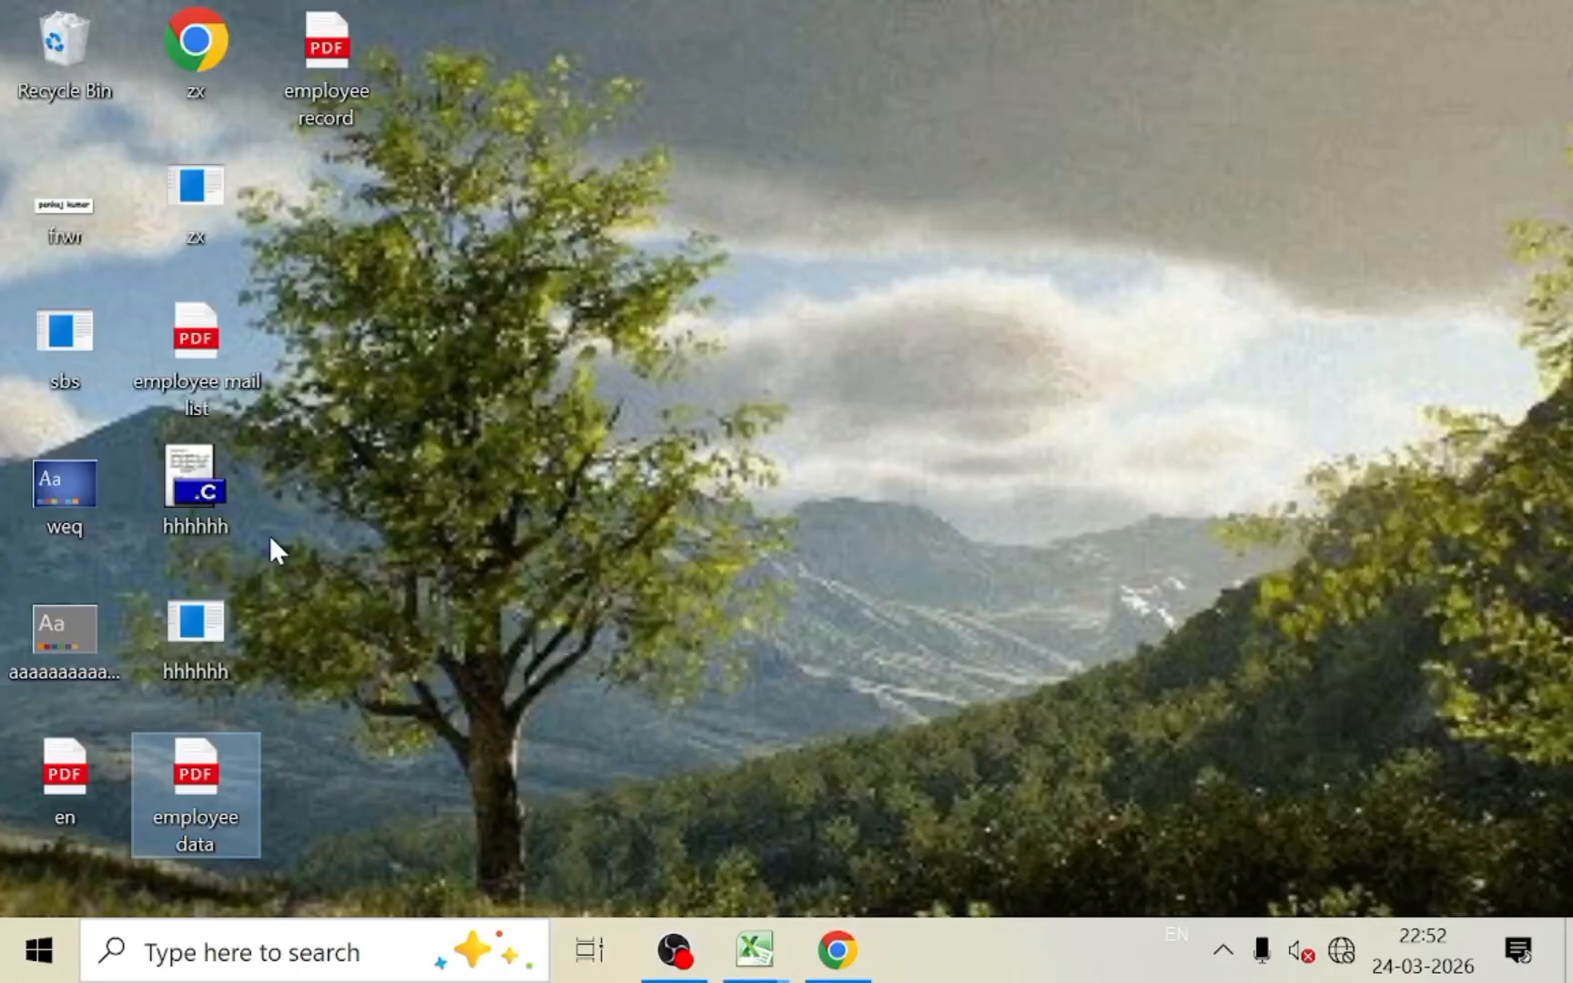
click(322, 69)
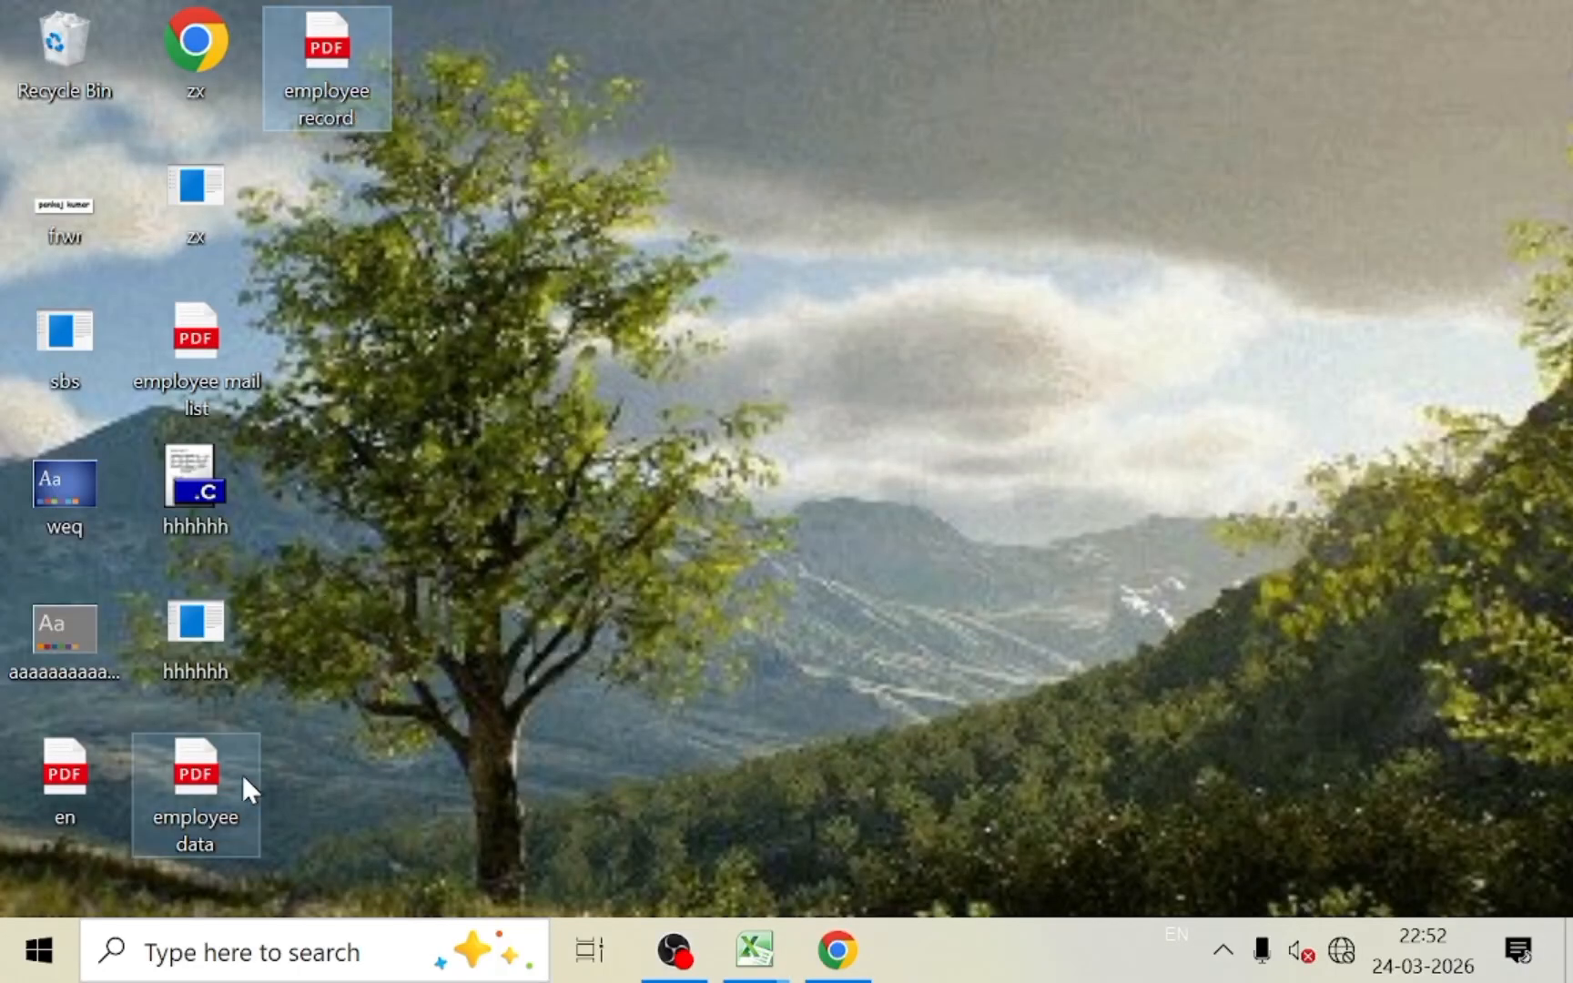
click(201, 782)
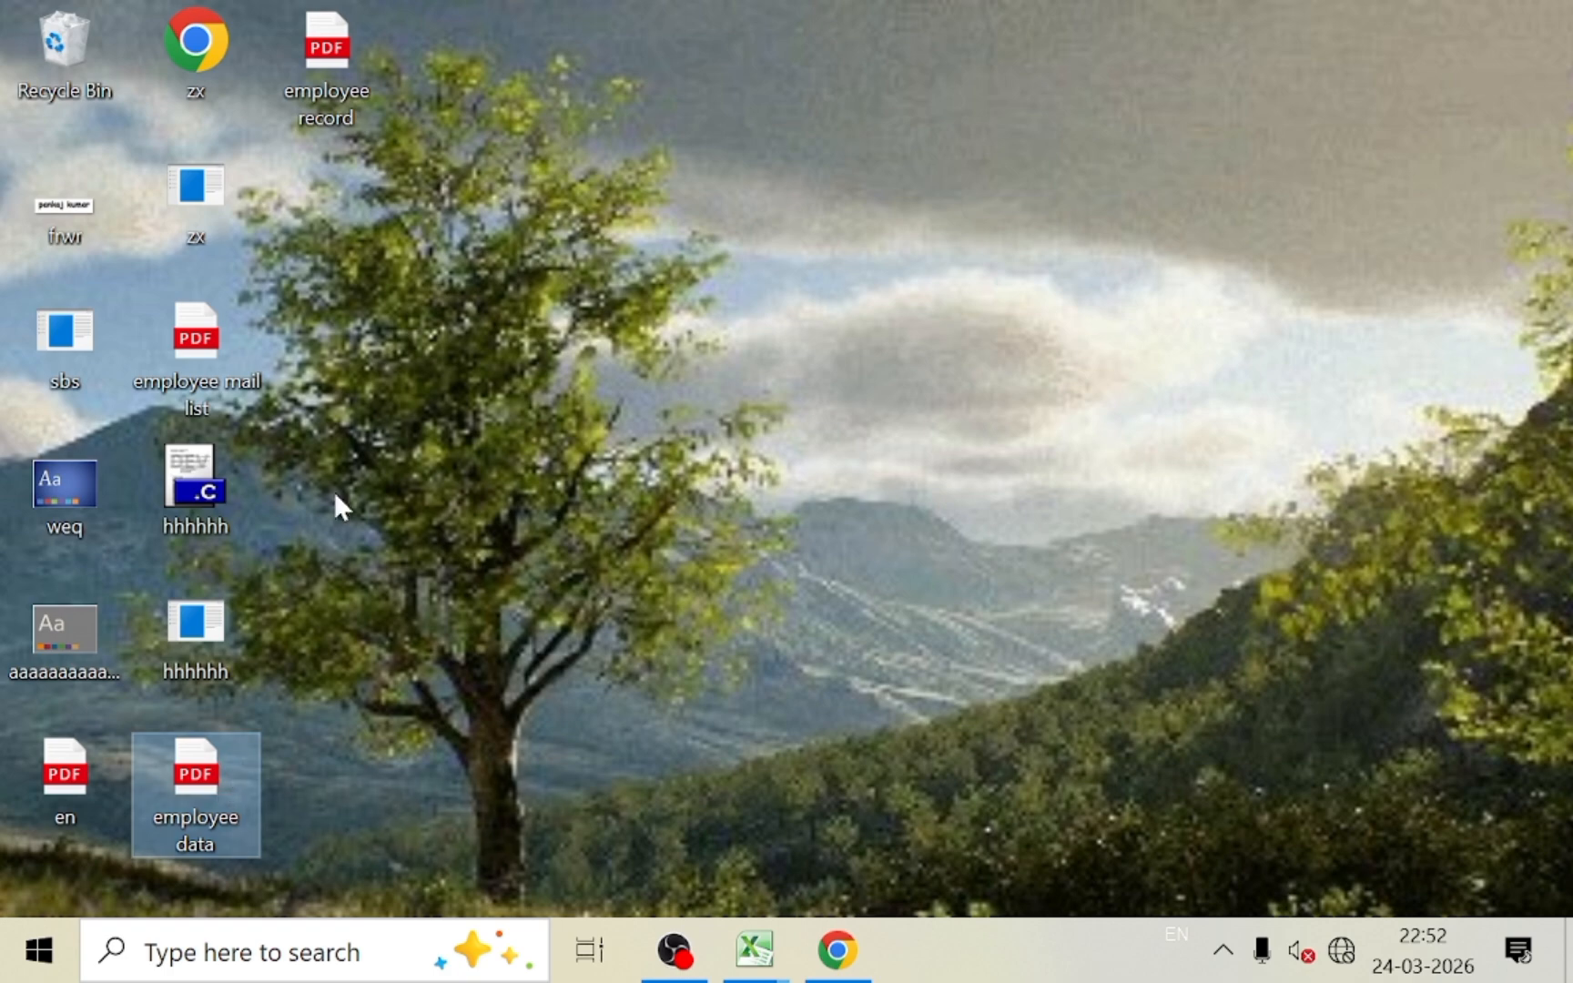
click(329, 99)
right_click(328, 92)
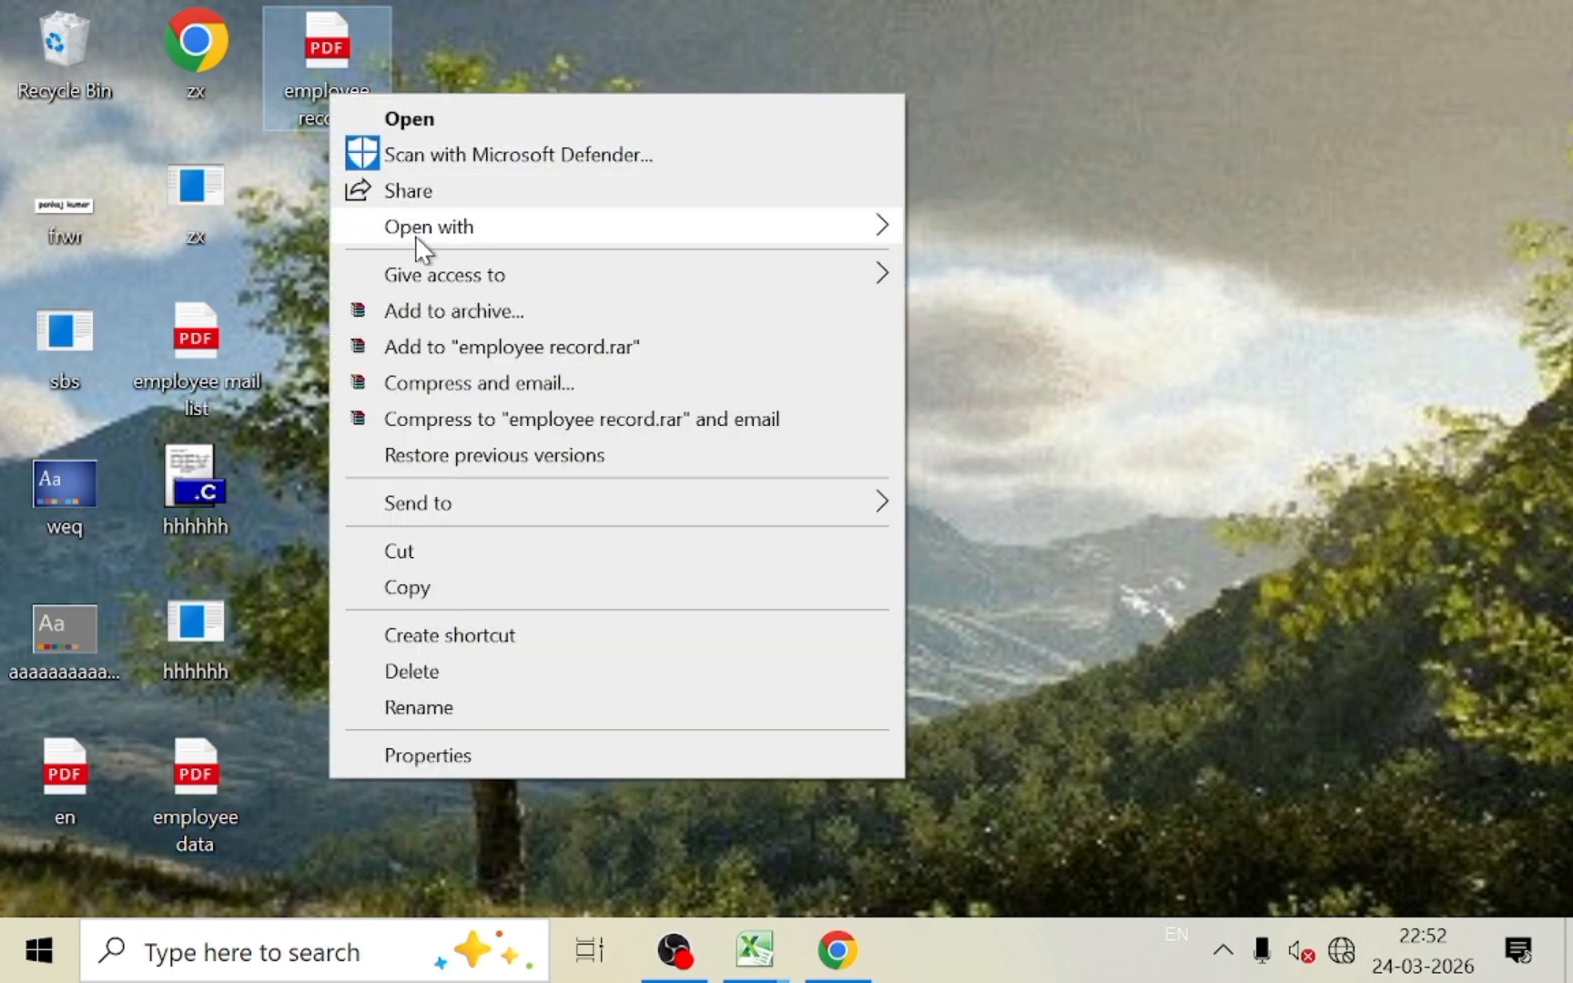
mouse_move(418, 239)
click(948, 306)
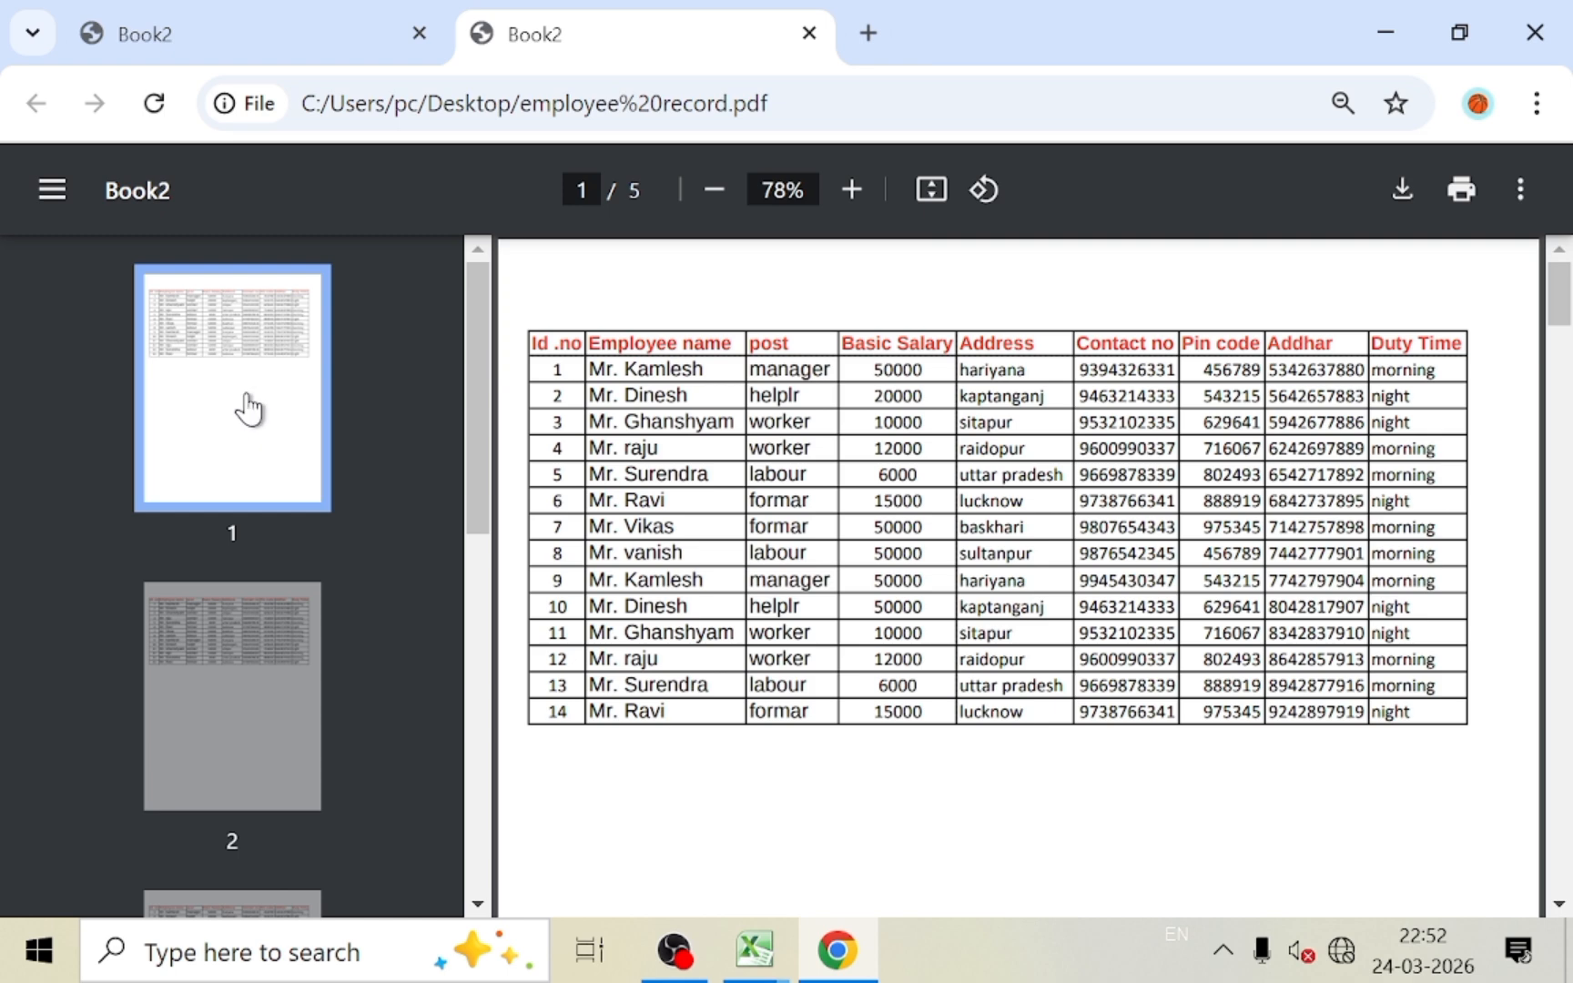
Page through the "employee record" PDF to its last page to examine how the table's columns fit on each copy
click(165, 720)
click(202, 730)
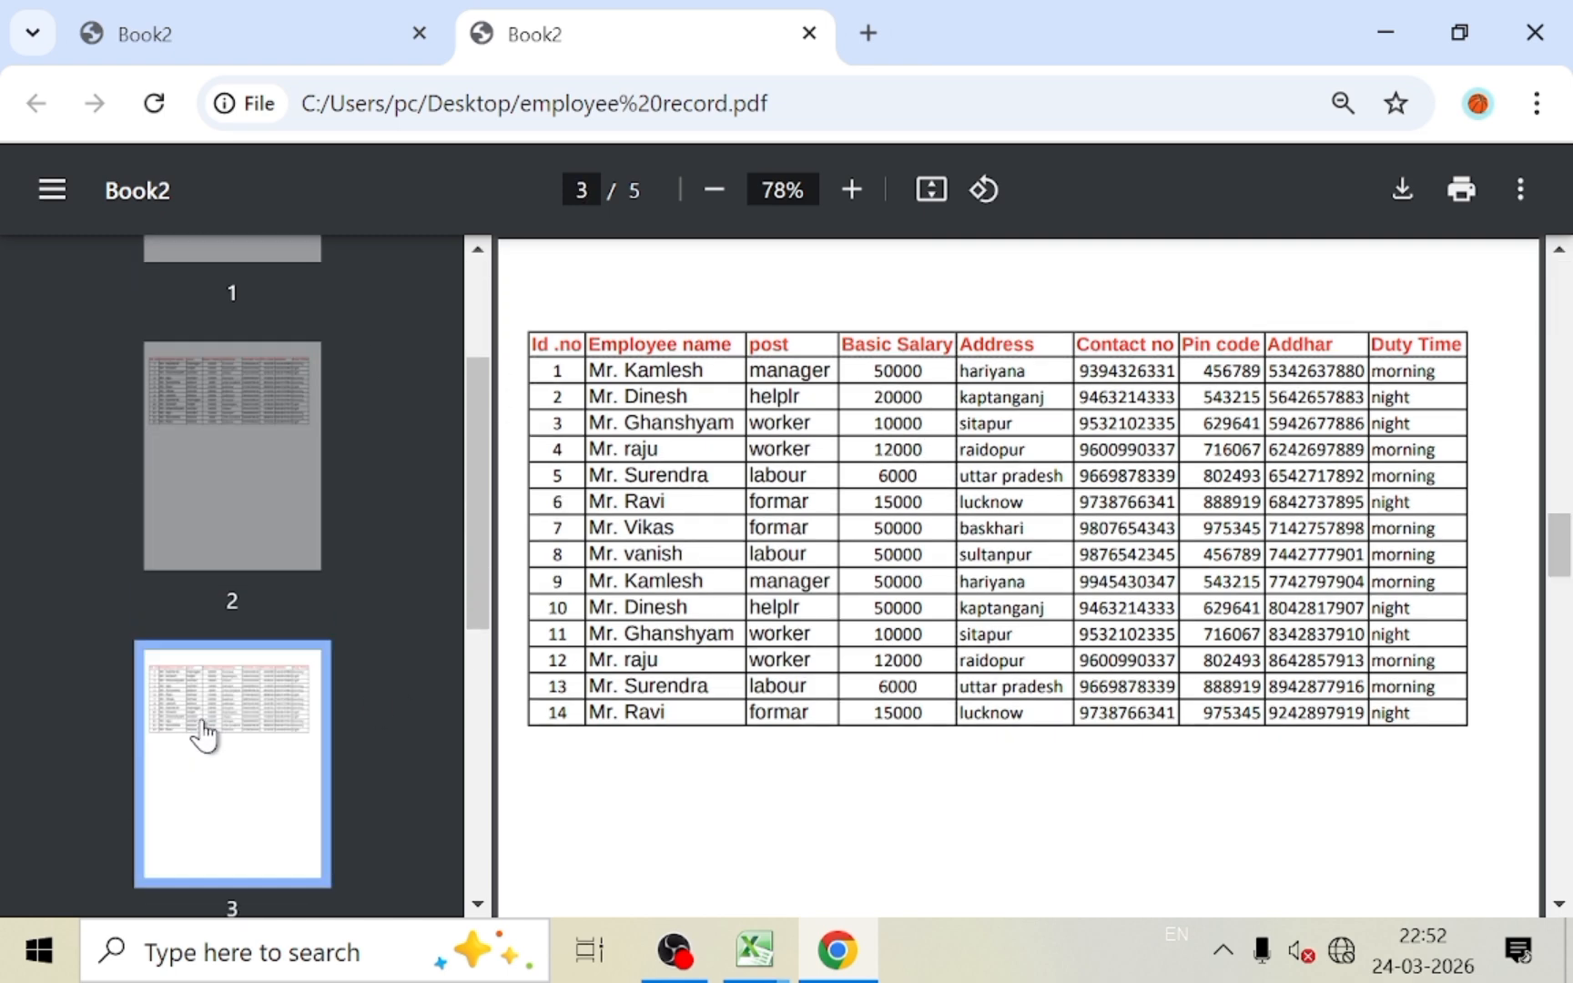
scroll(204, 734, down, 4)
click(218, 608)
scroll(220, 637, down, 1)
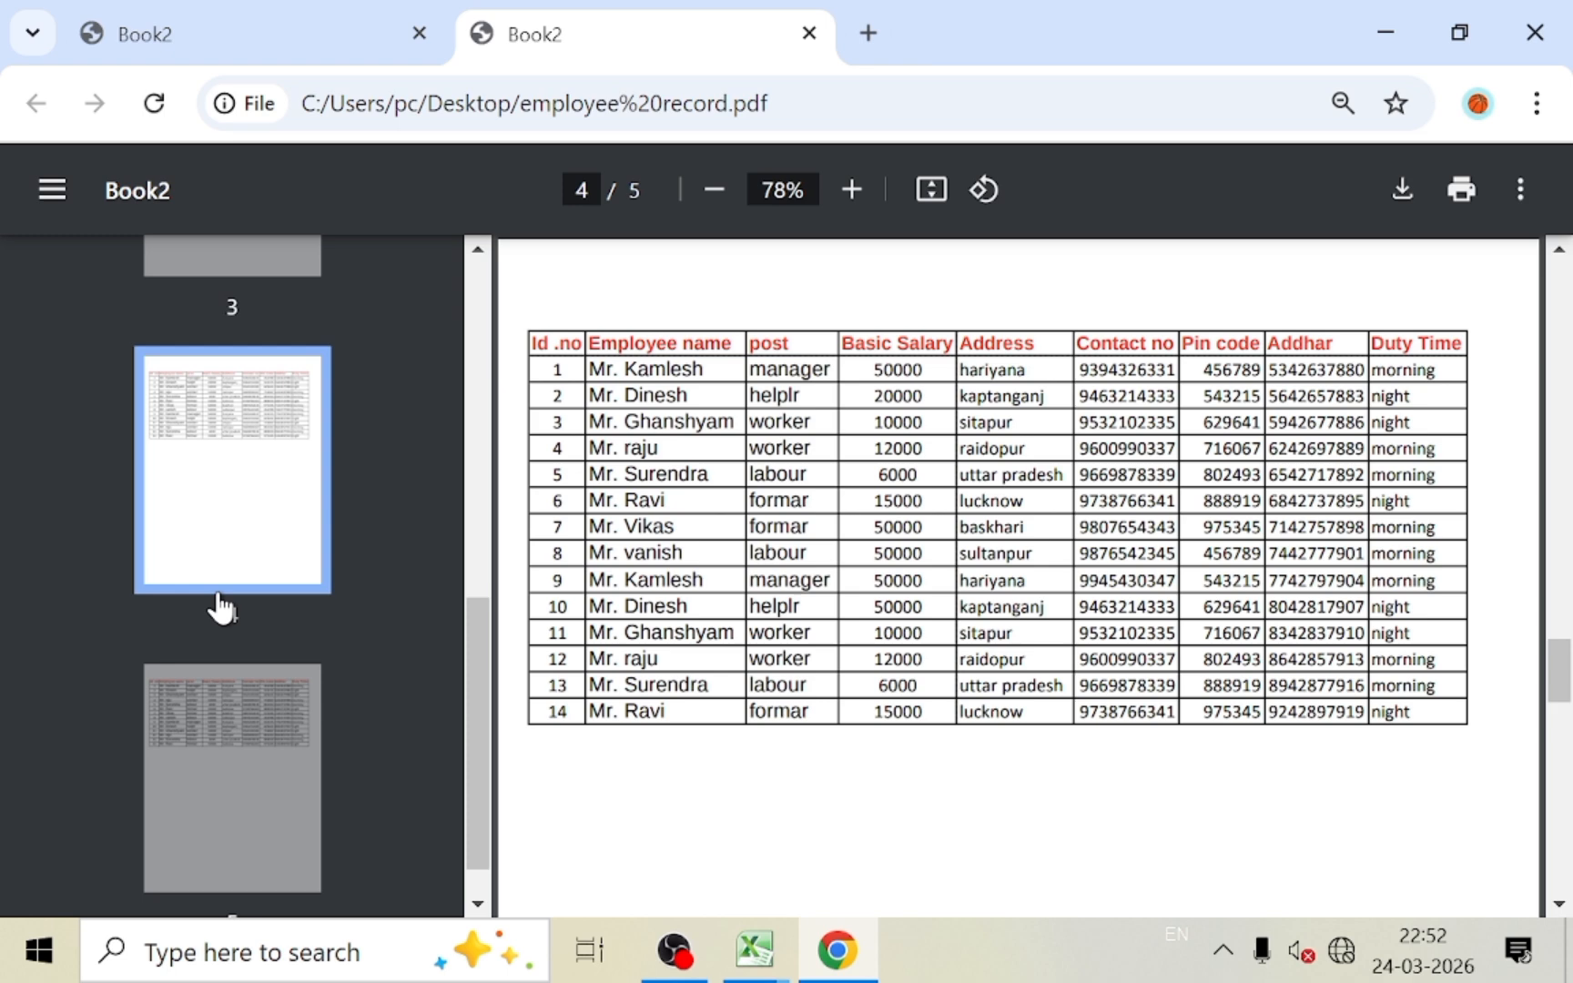
click(223, 684)
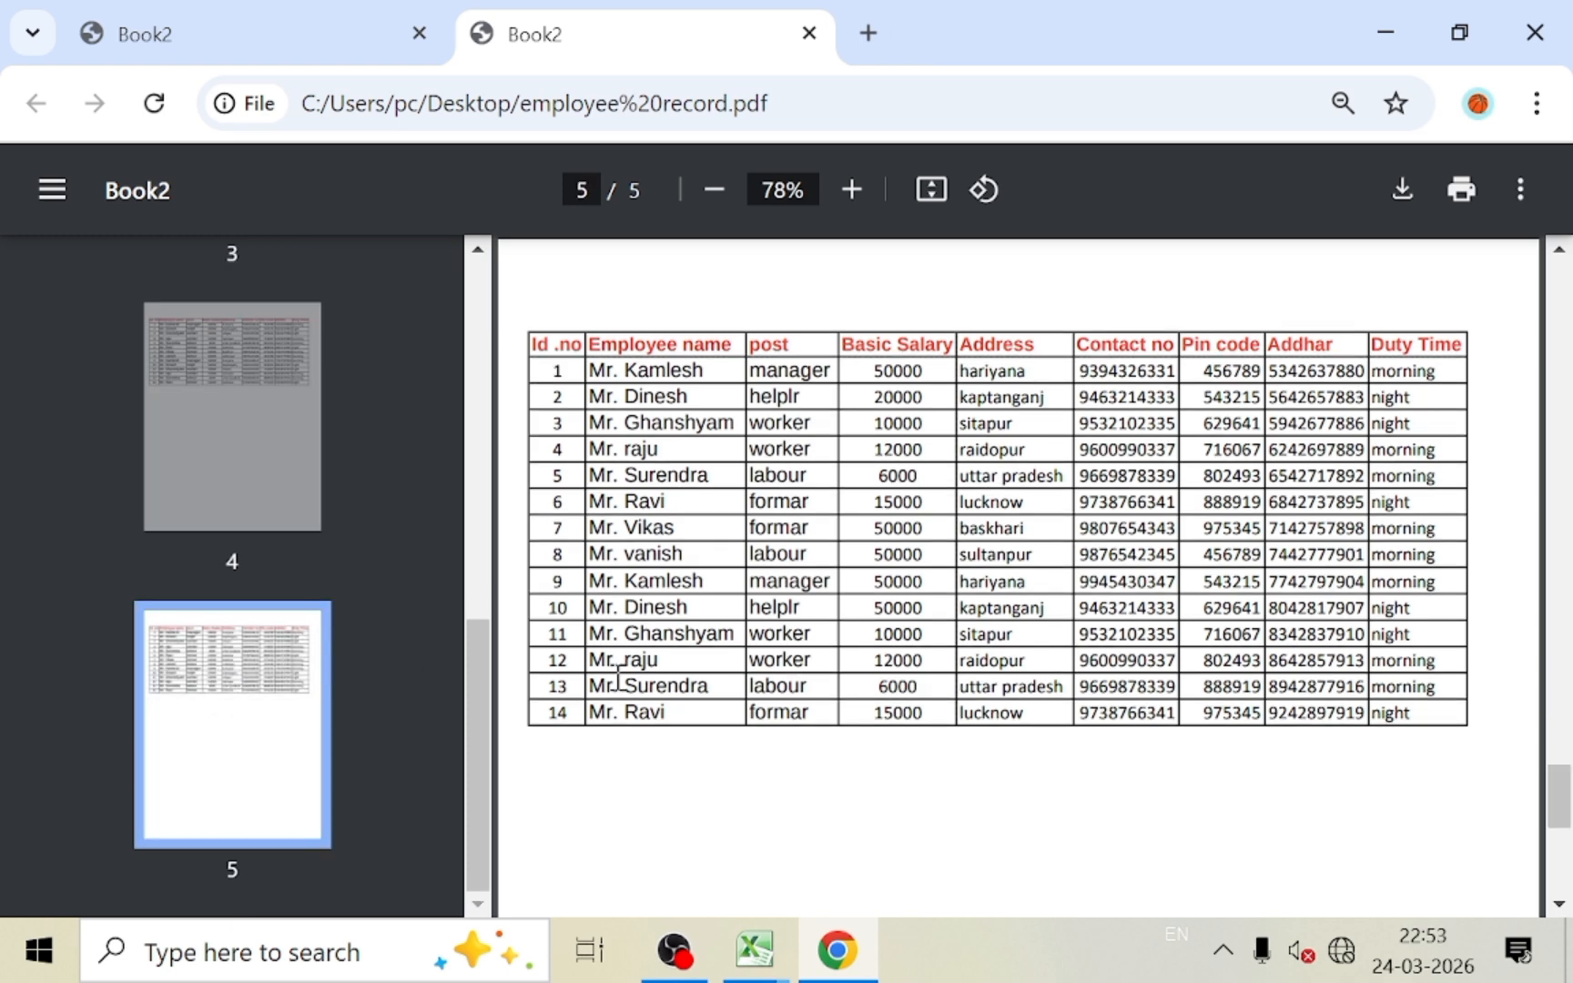
Switch back to the Book2 workbook in Excel and examine the available printers and print-range options in the print settings
mouse_move(756, 951)
click(991, 893)
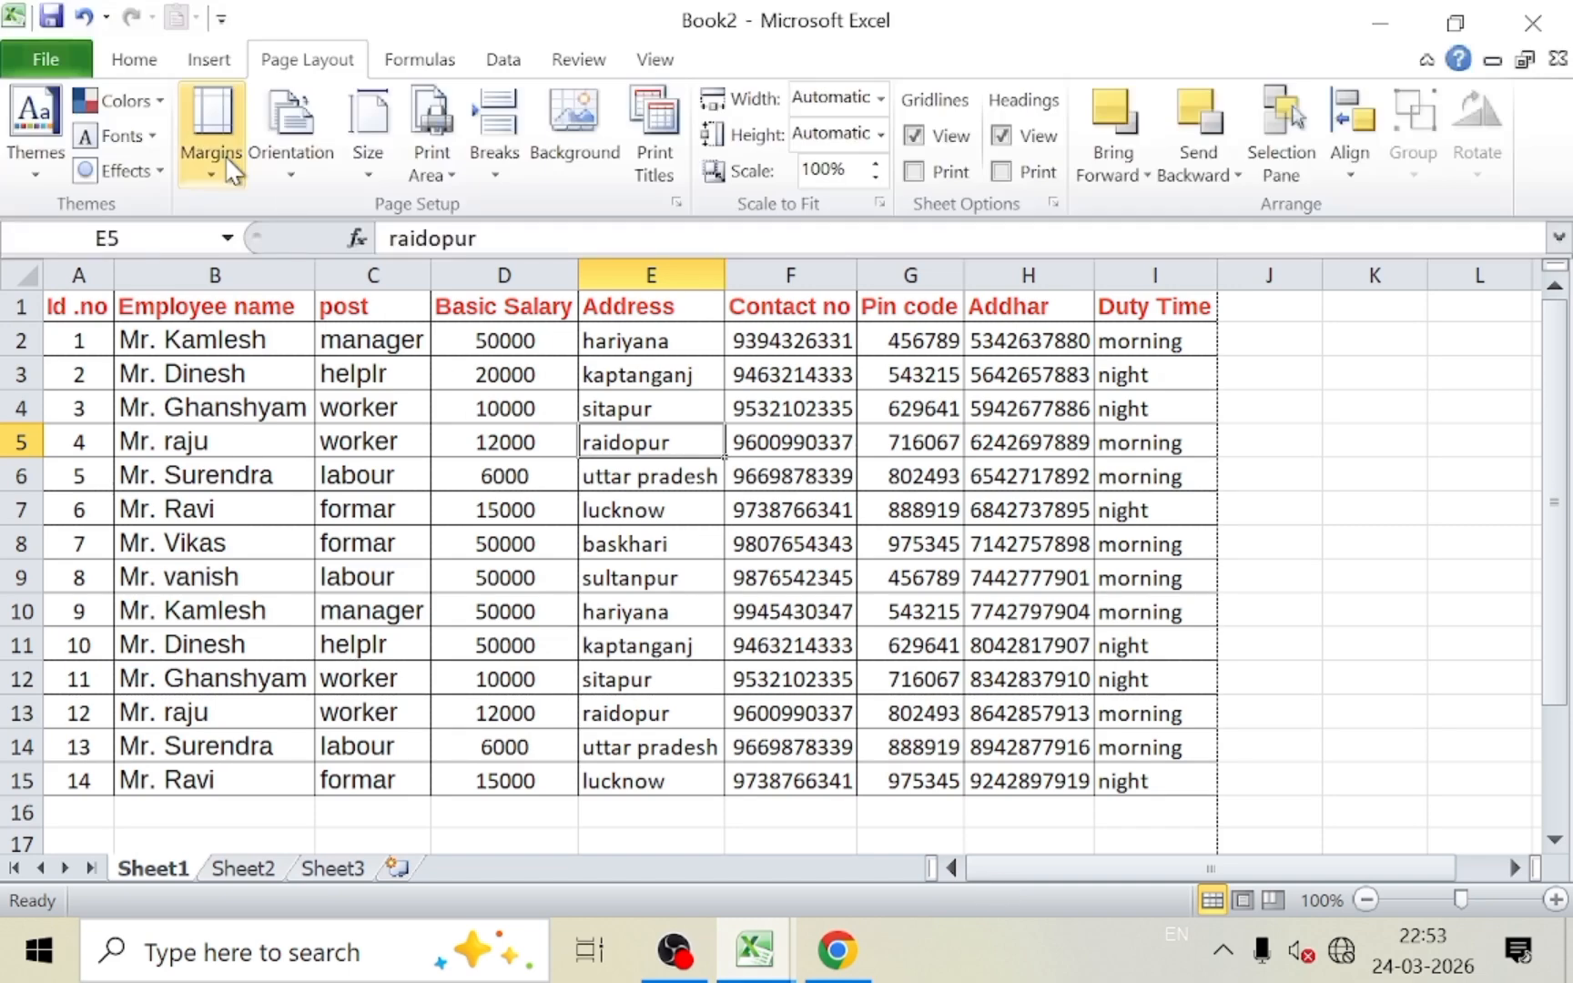
click(29, 58)
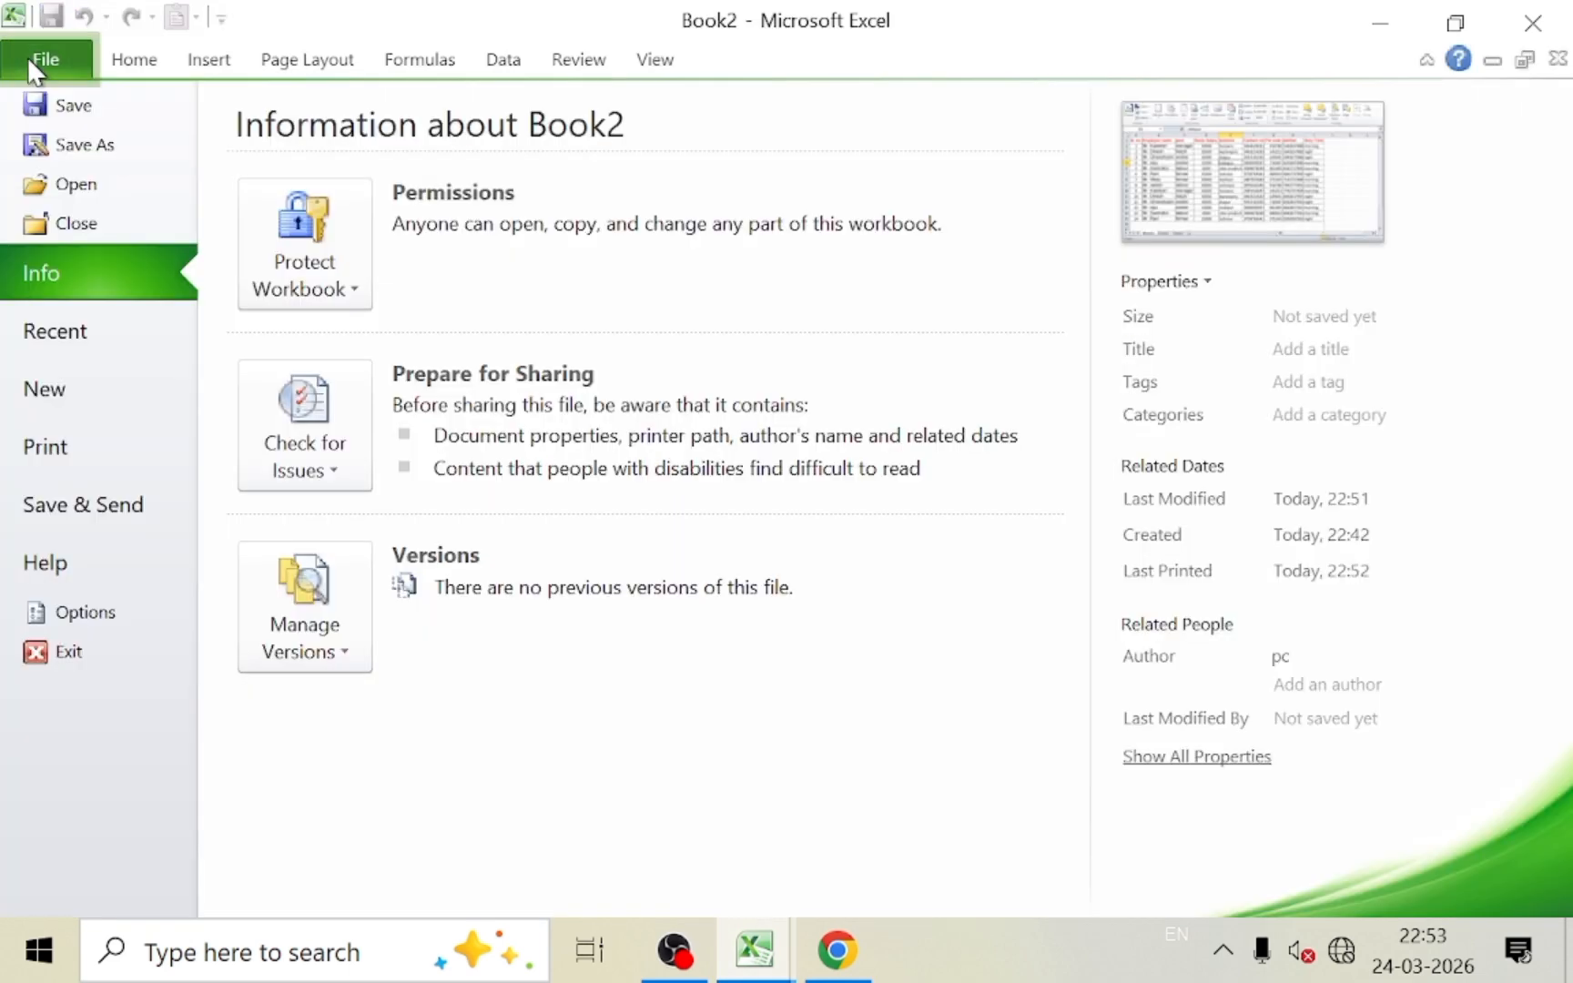
click(102, 438)
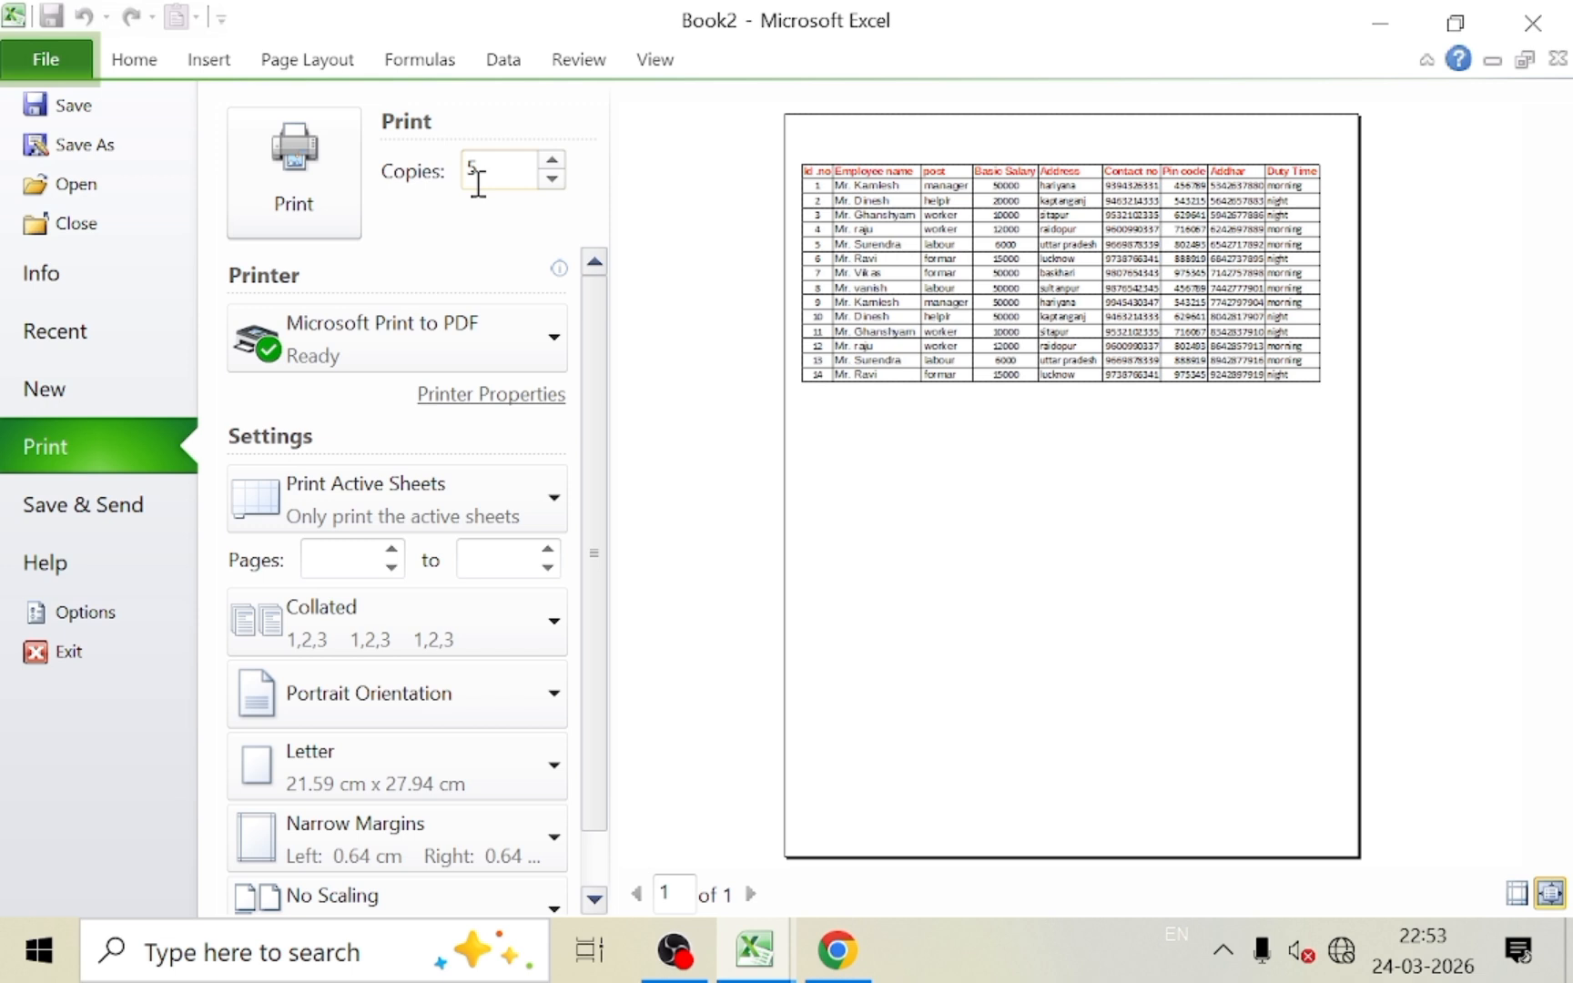
click(424, 329)
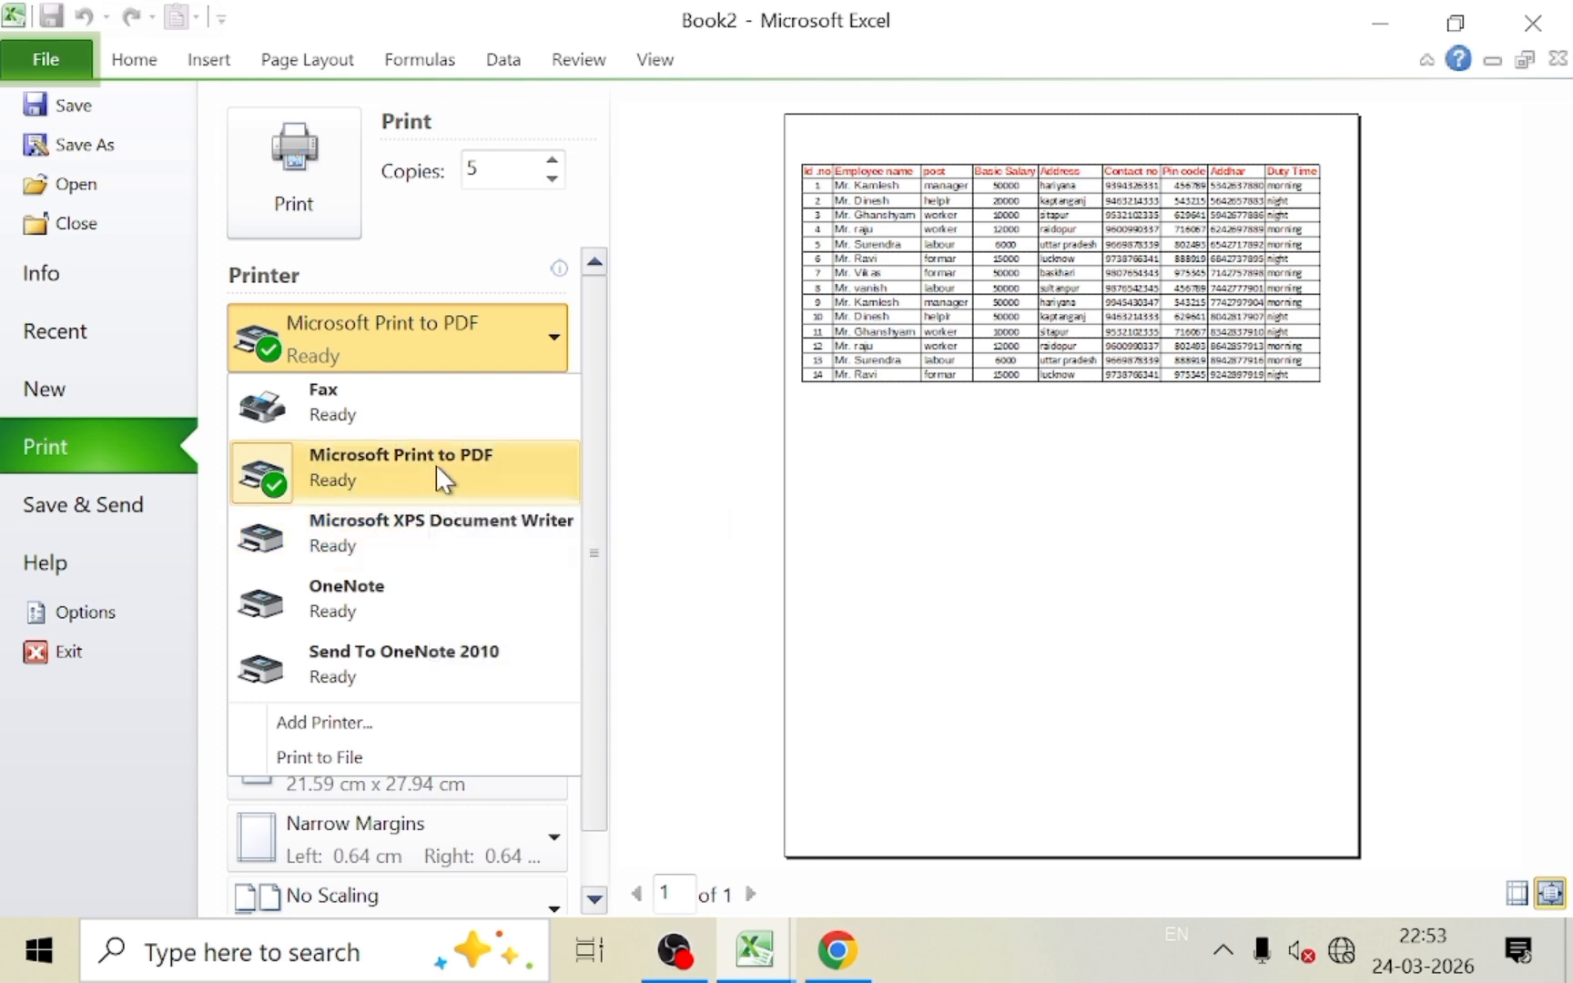
click(783, 420)
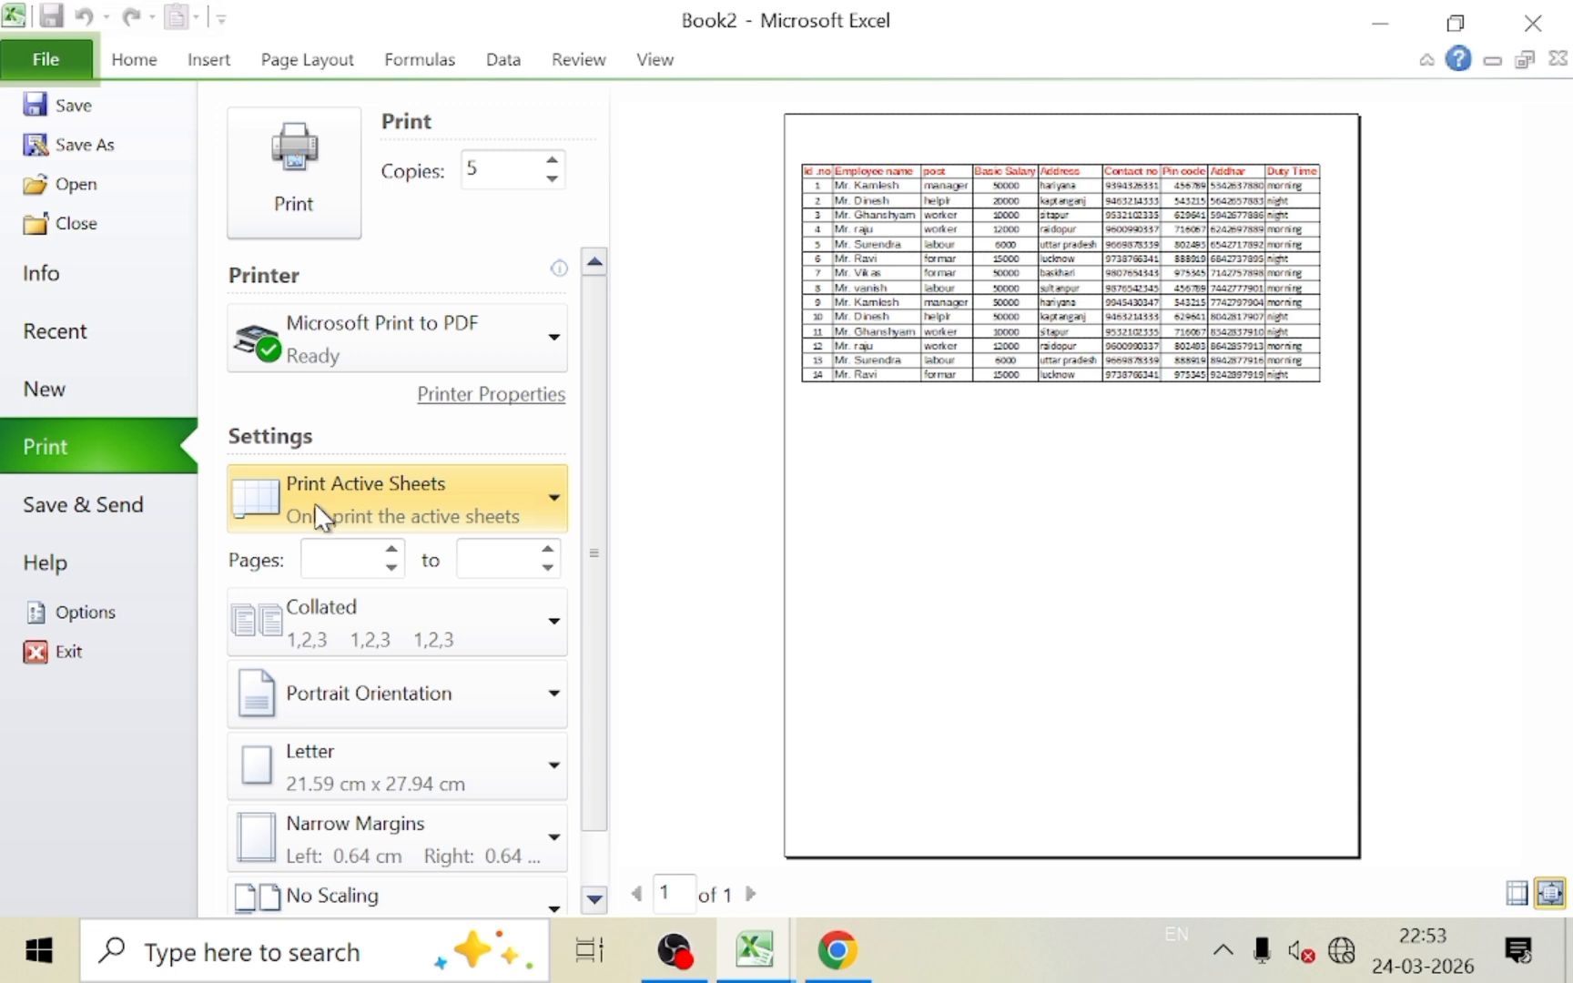
click(495, 499)
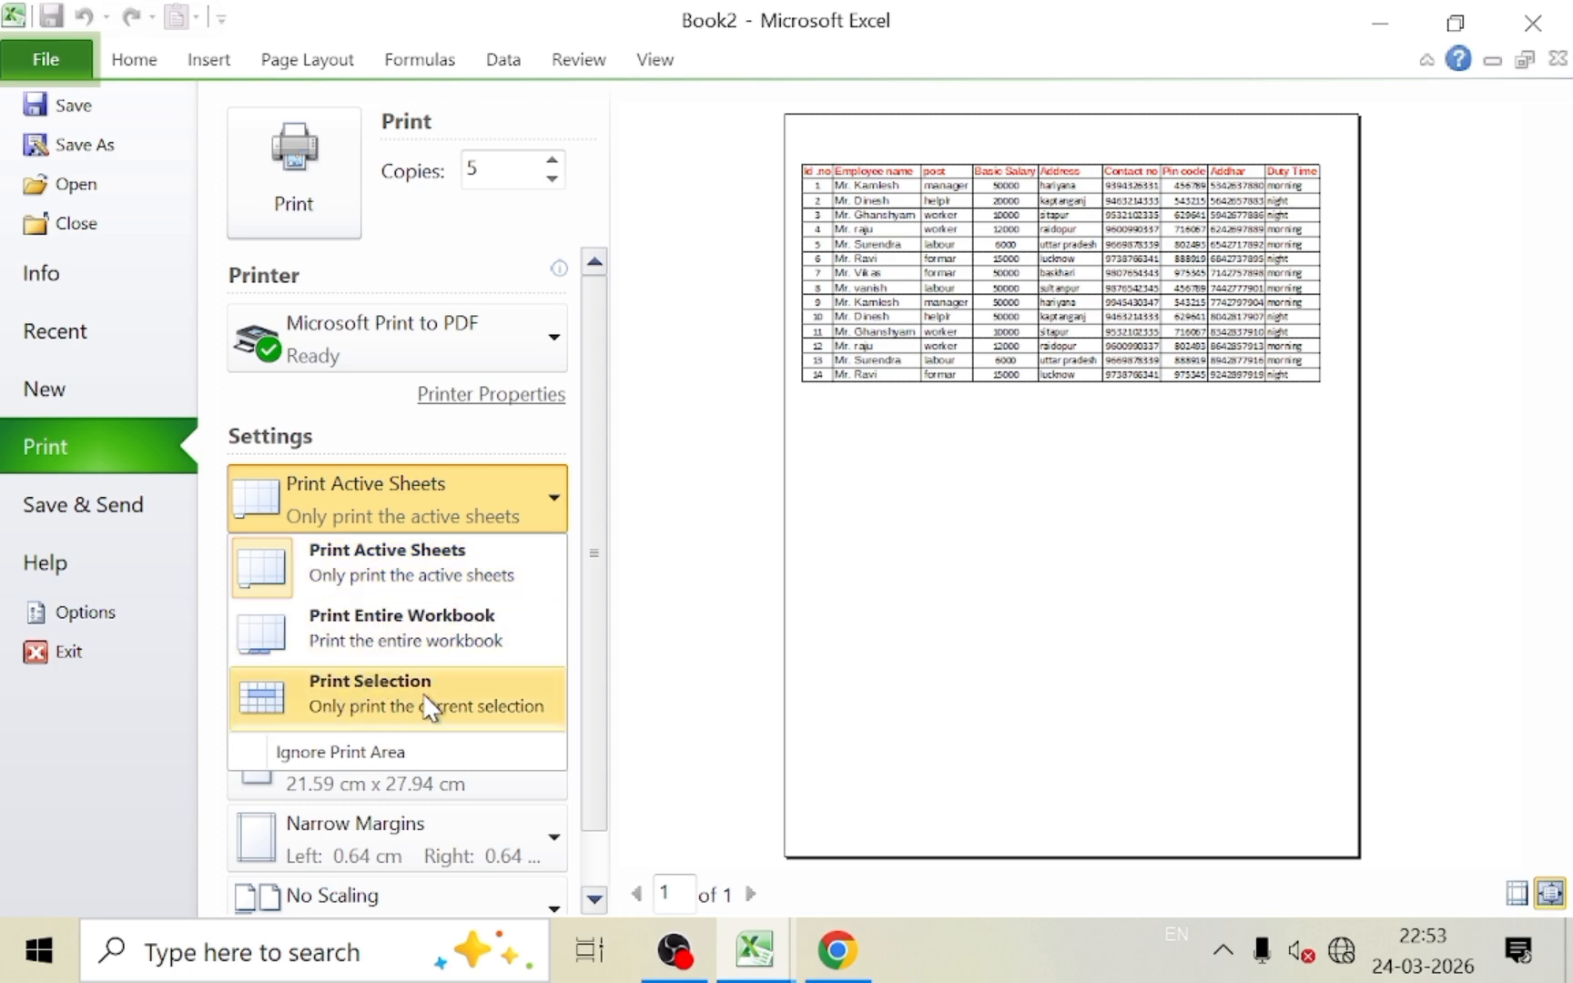
click(849, 495)
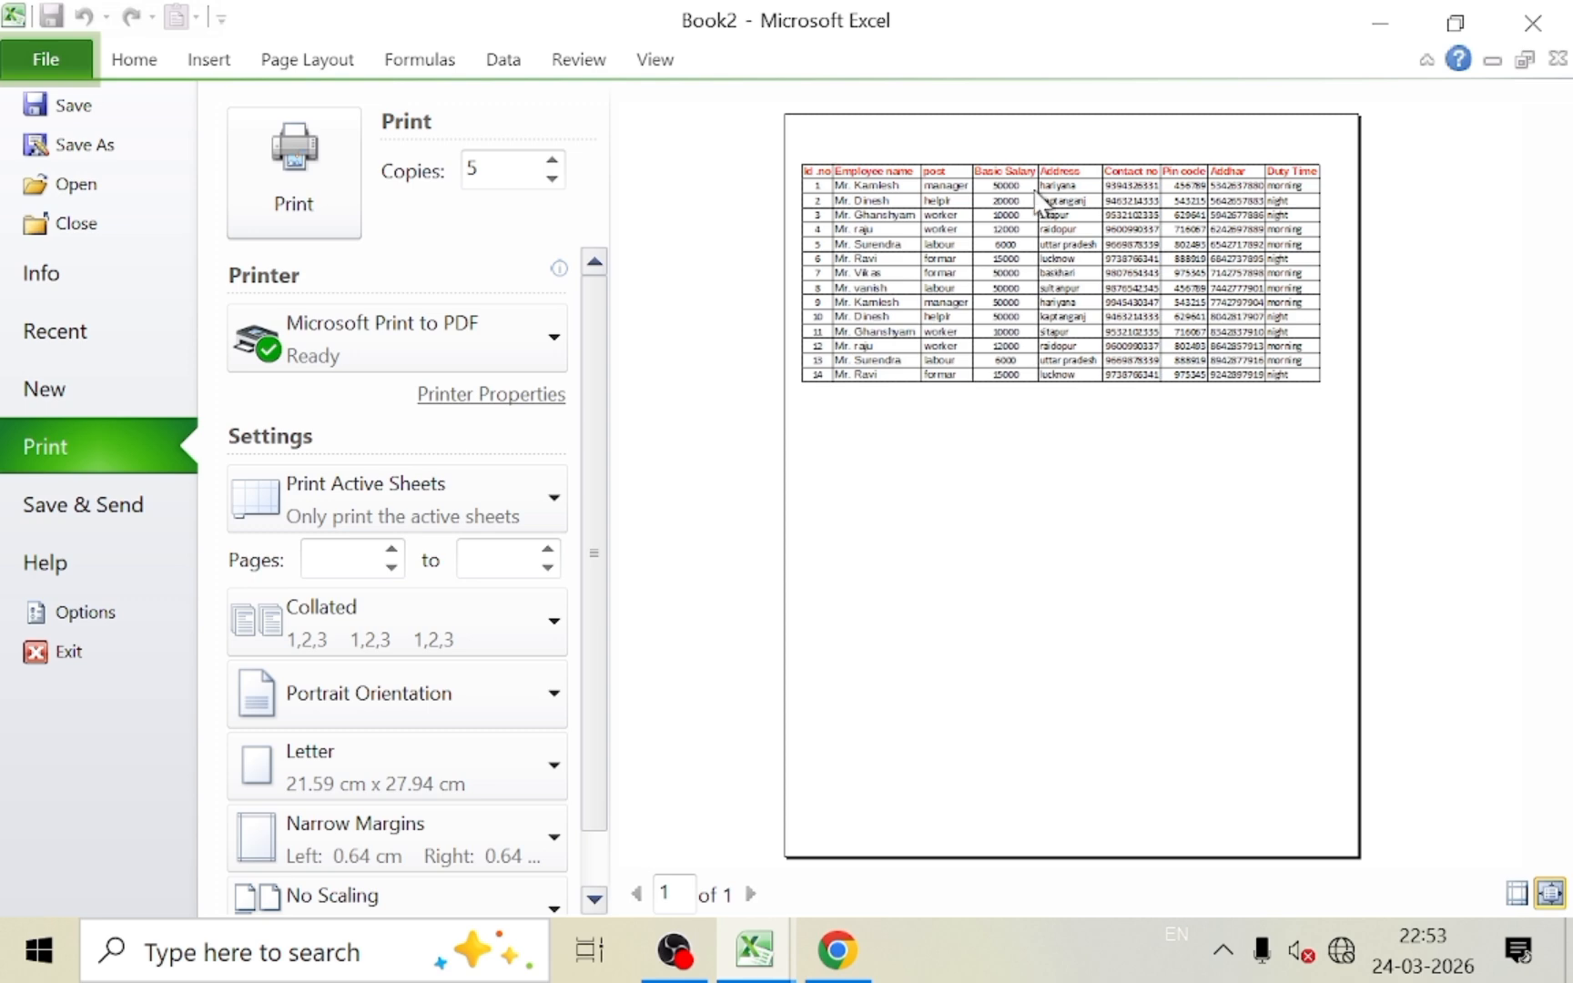
Select the Employee name, post and Basic Salary columns in B1:D15 and set the print range to Print Selection
click(134, 60)
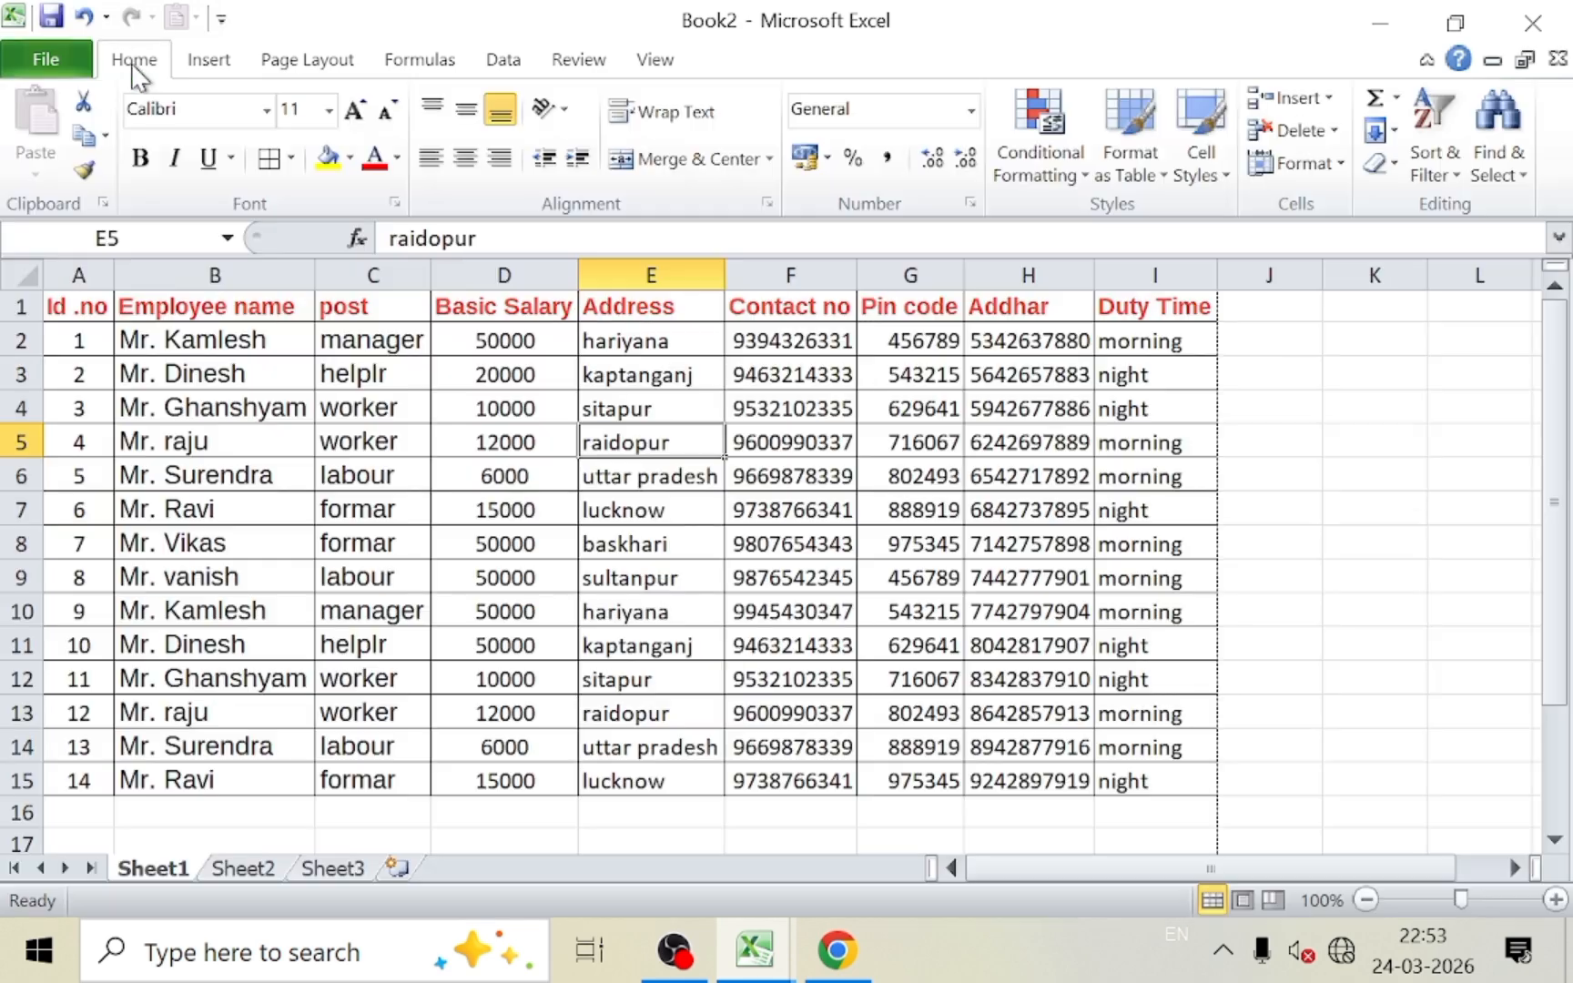
drag(165, 310, 520, 773)
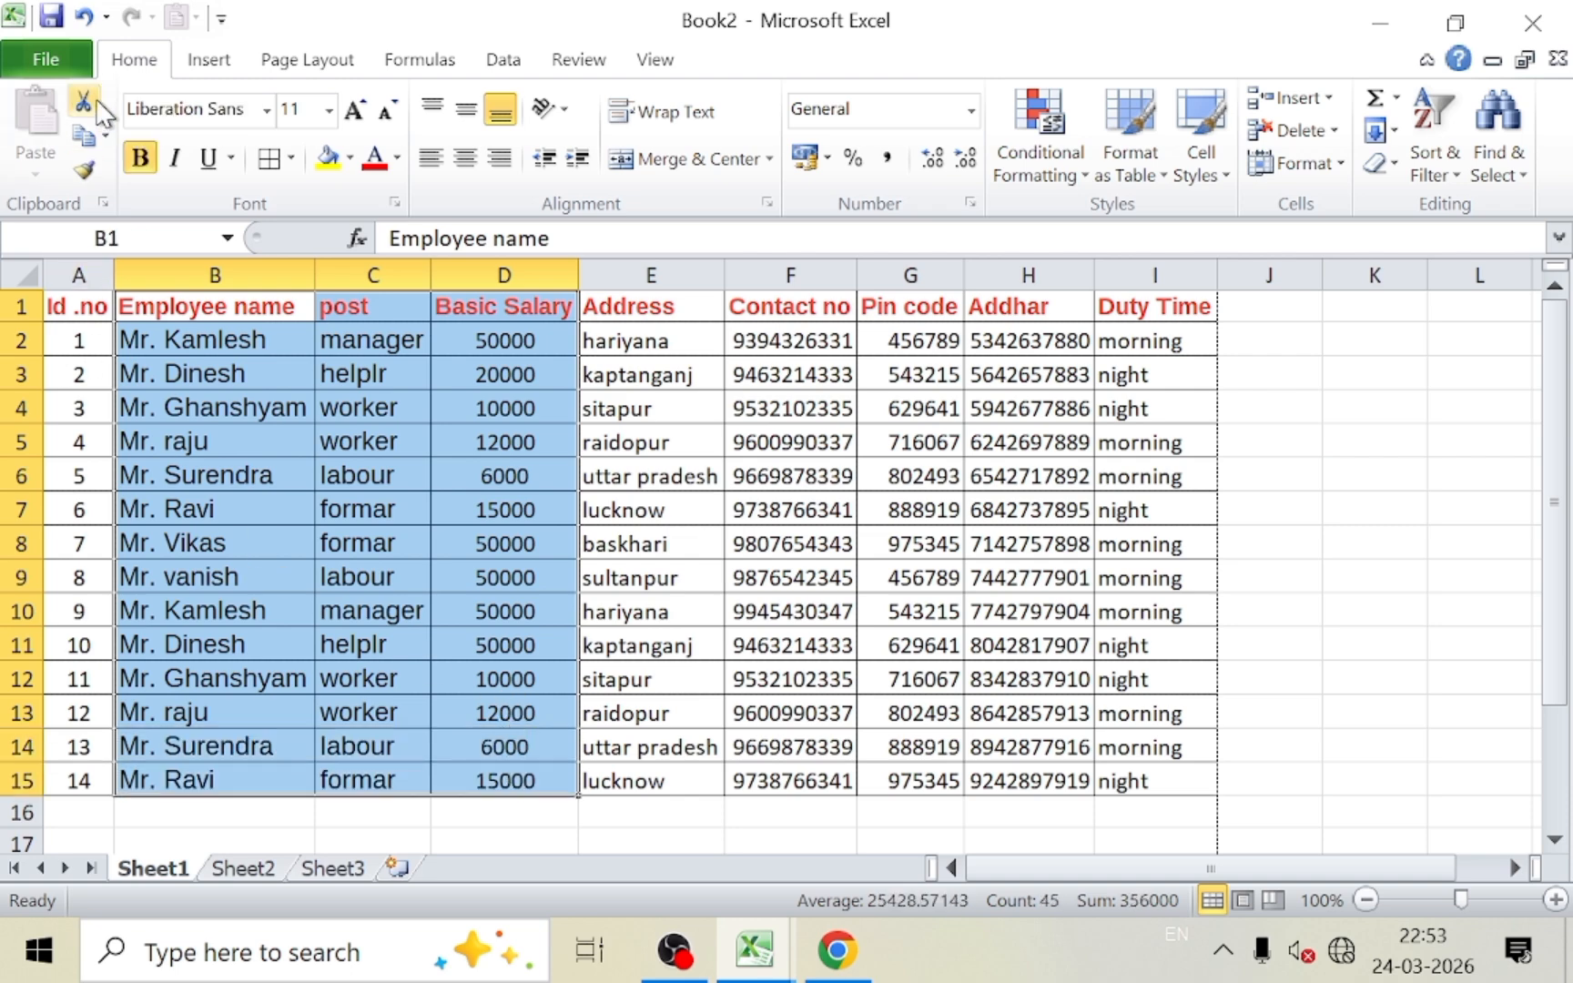
click(50, 61)
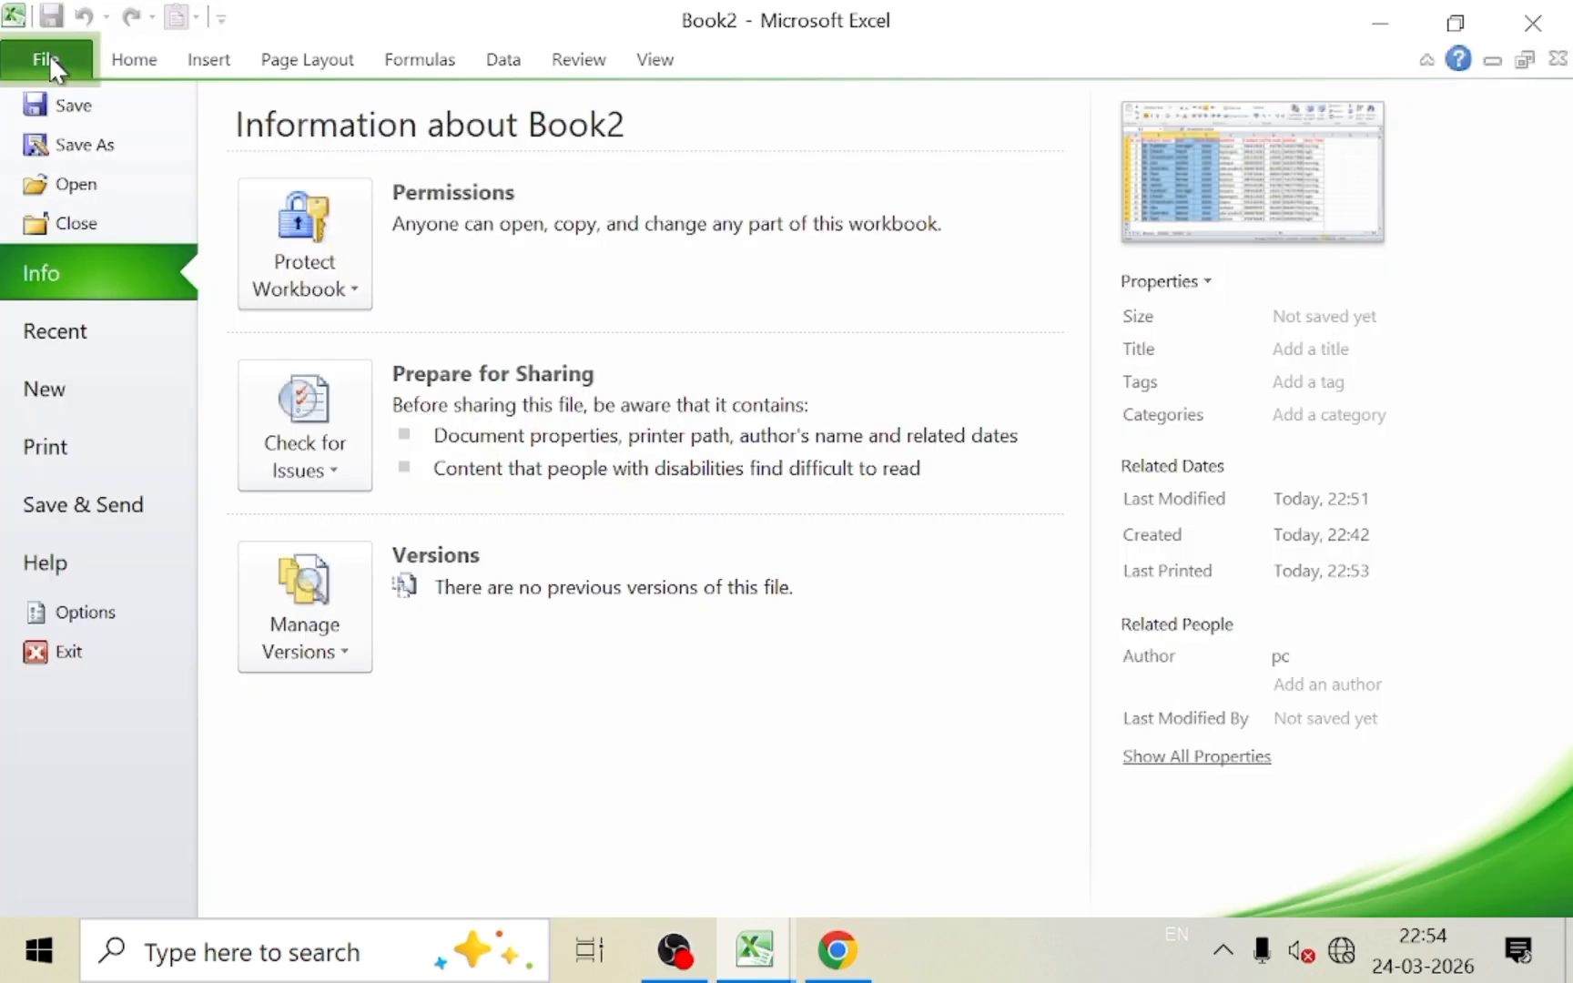
click(77, 445)
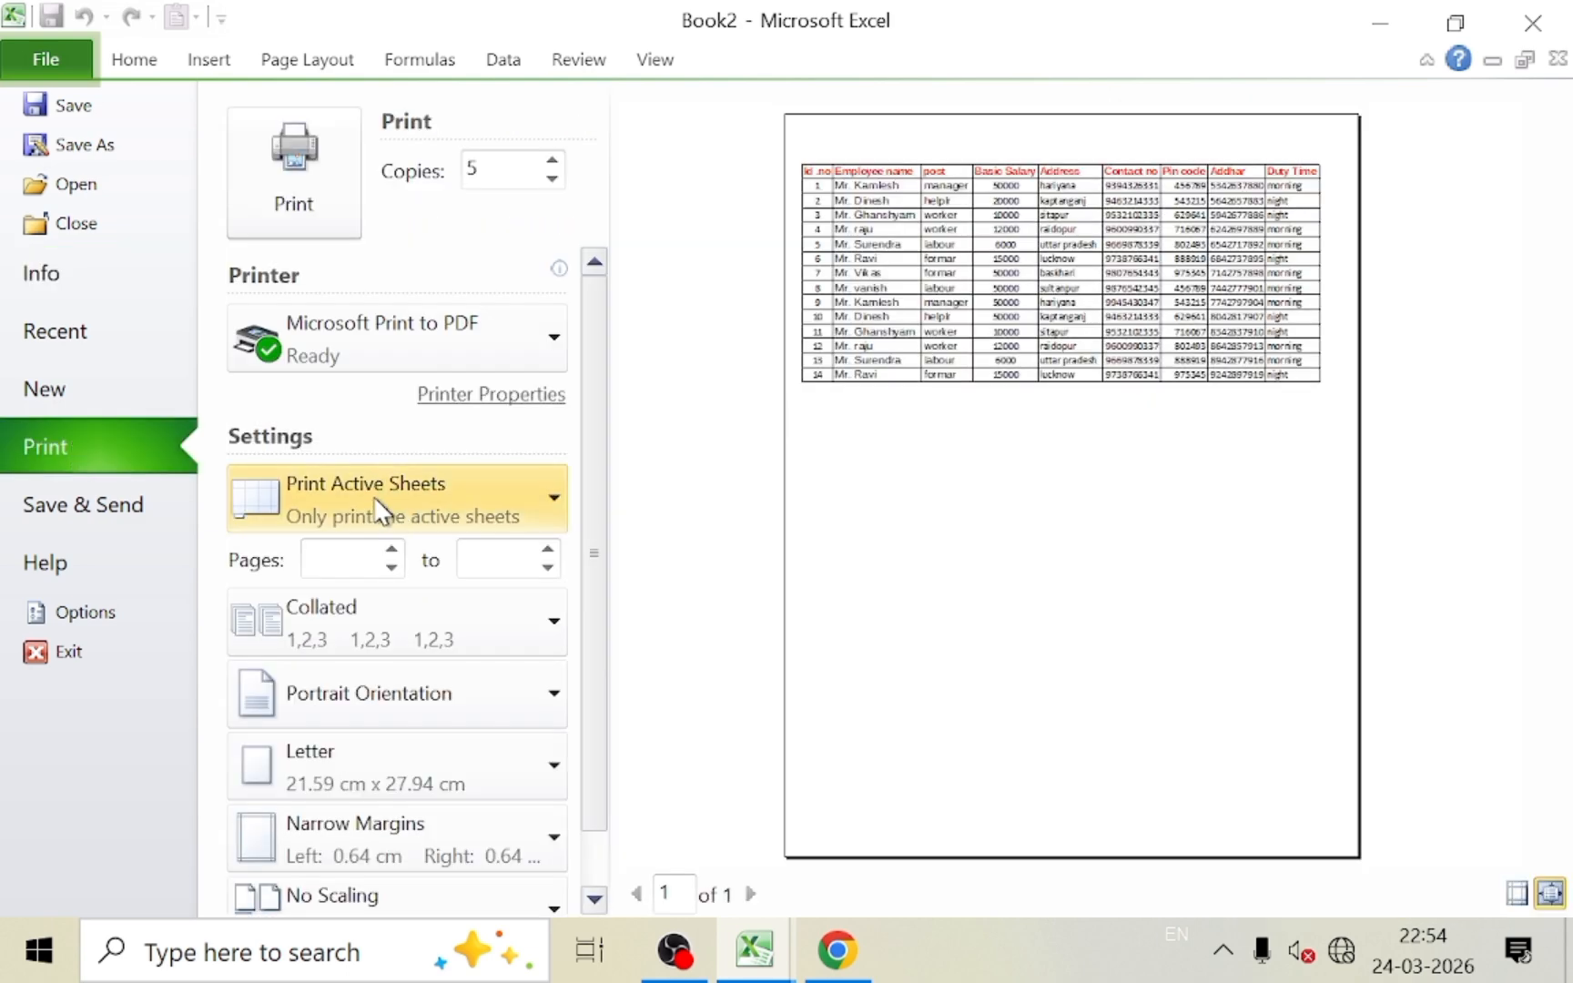
click(364, 506)
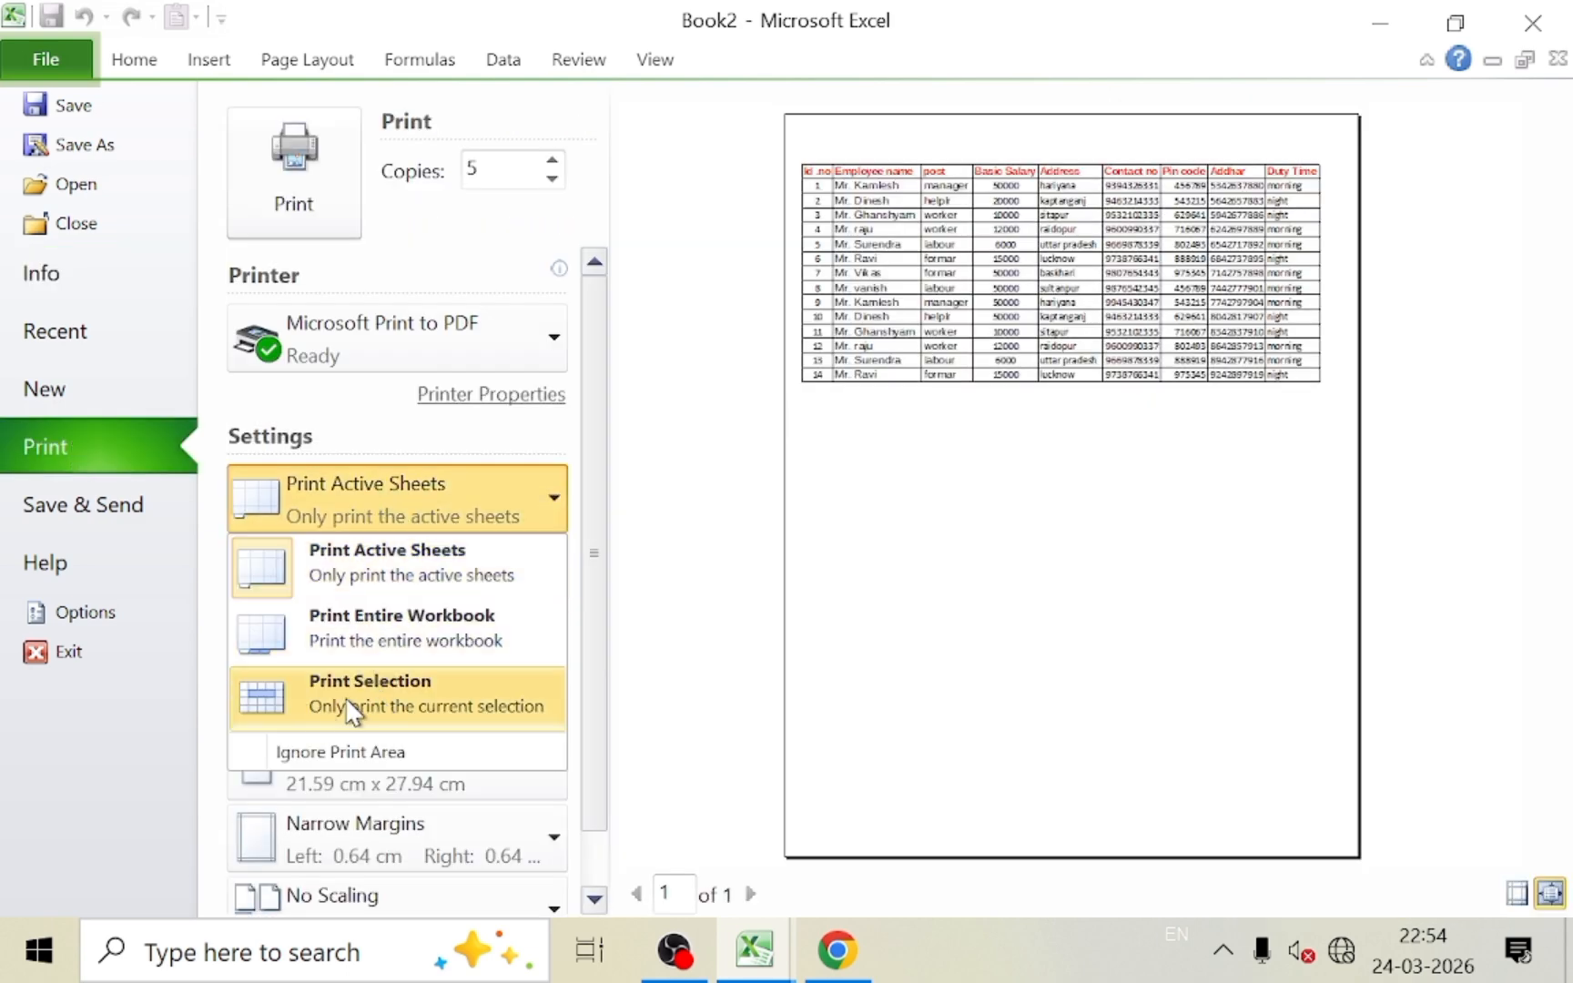
click(383, 705)
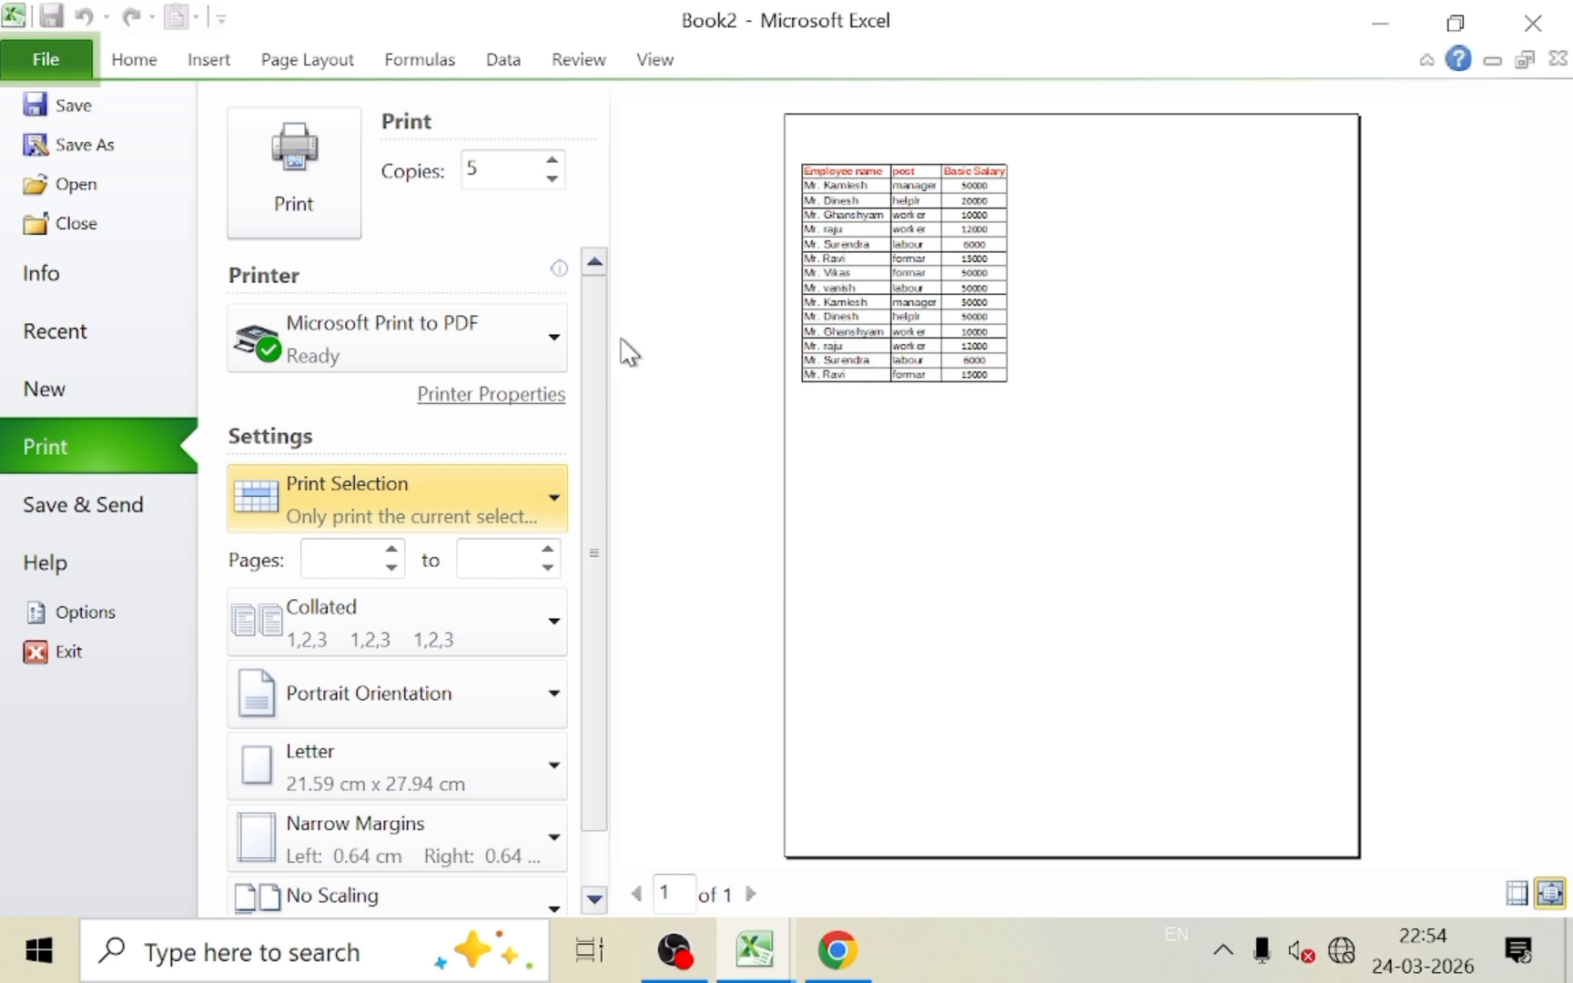
Set the copies to 1 and print the selection to PDF, saving the output on the Desktop as "f"
click(552, 180)
click(553, 180)
click(552, 180)
click(552, 180)
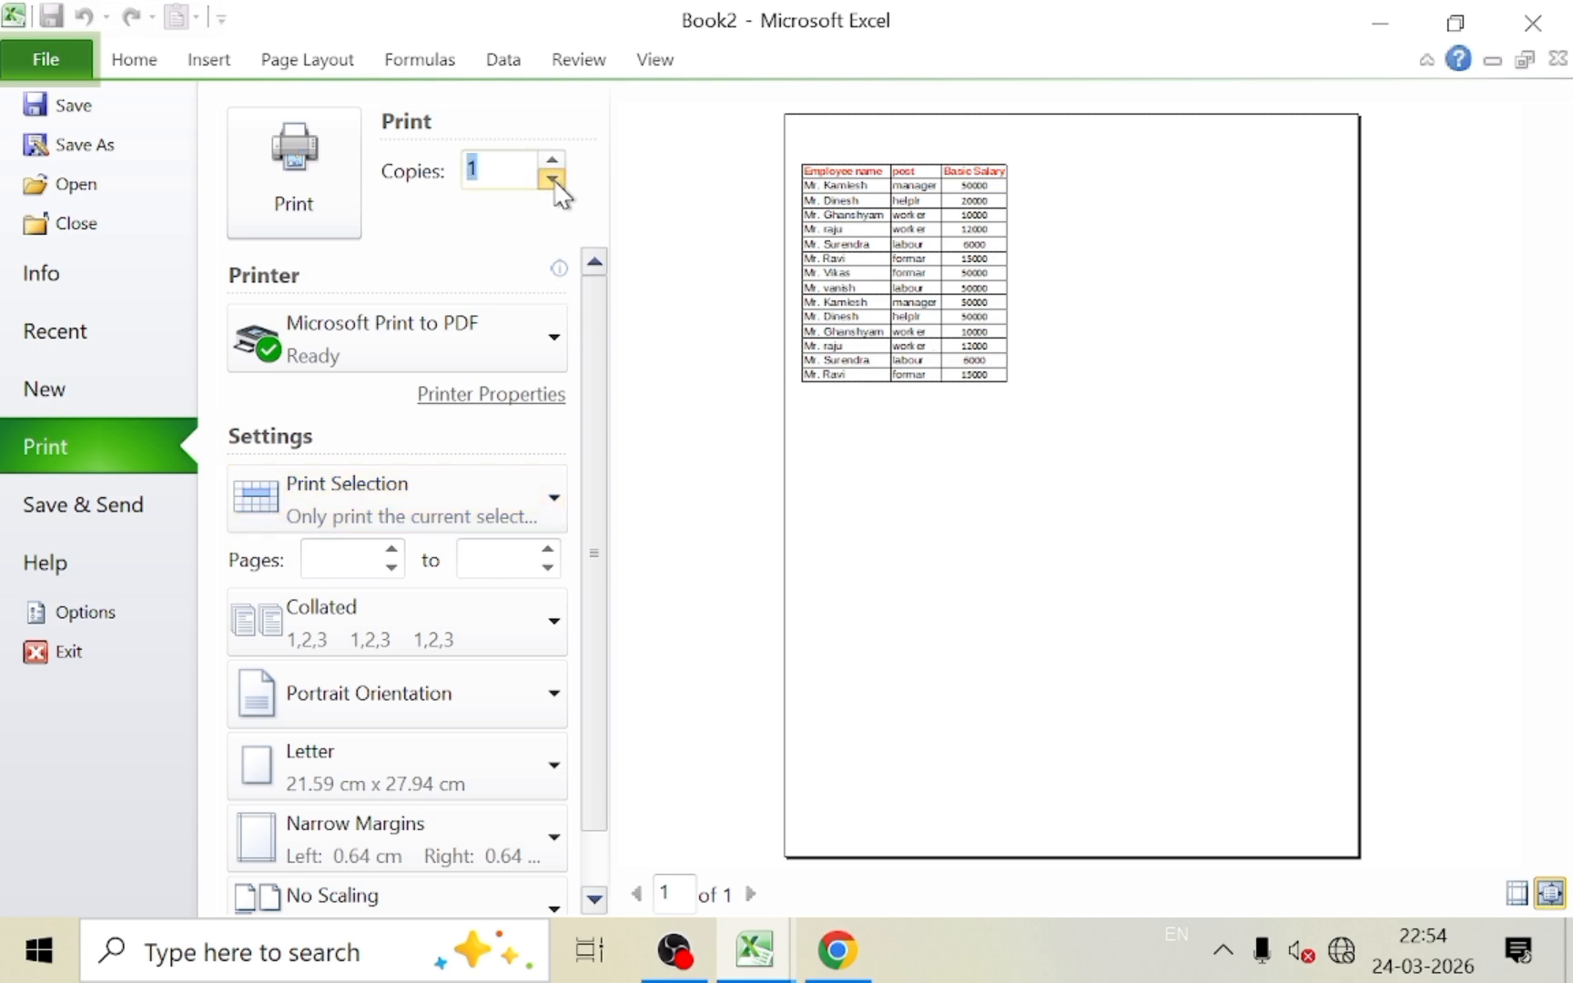
click(296, 209)
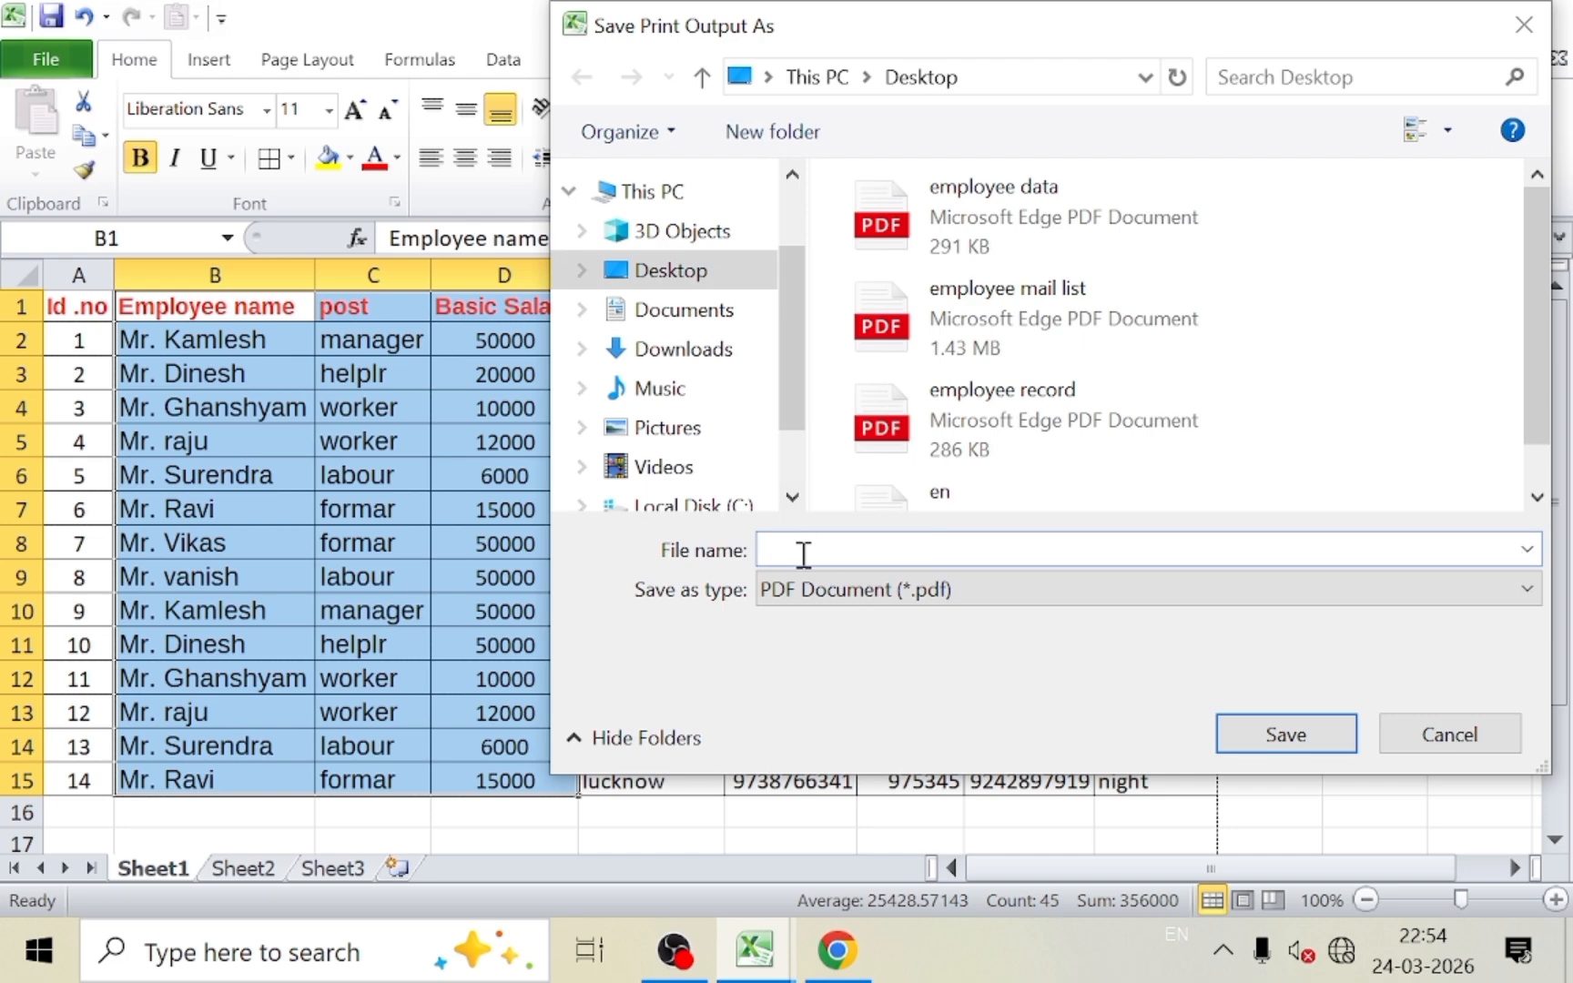
text(f)
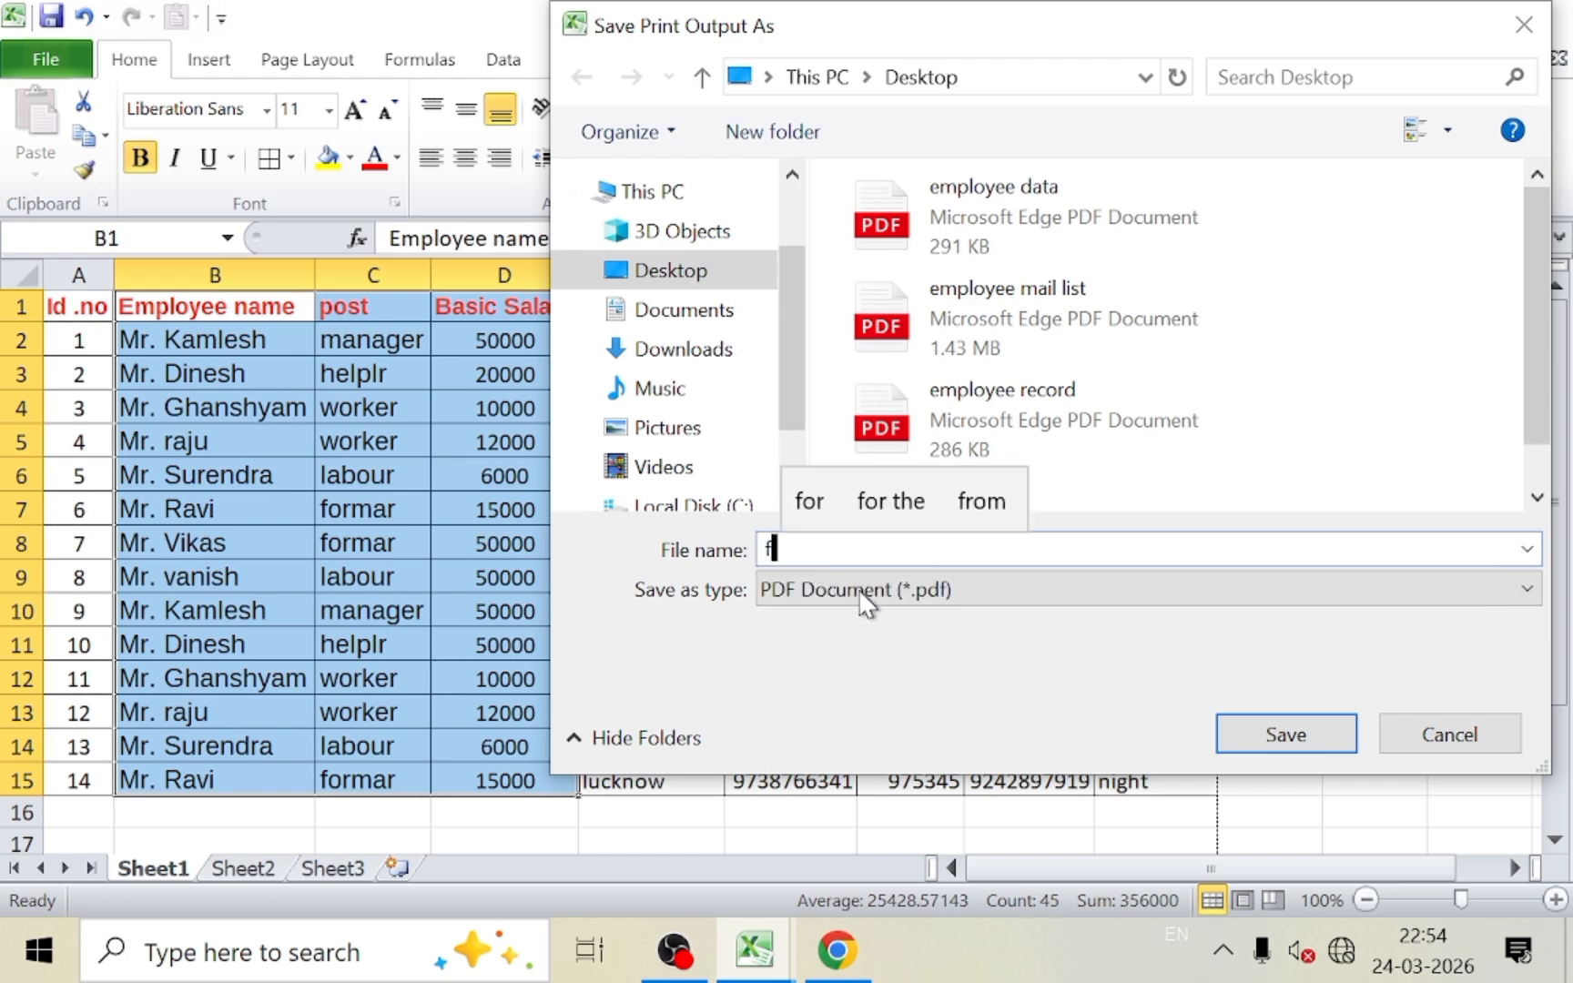
click(1273, 742)
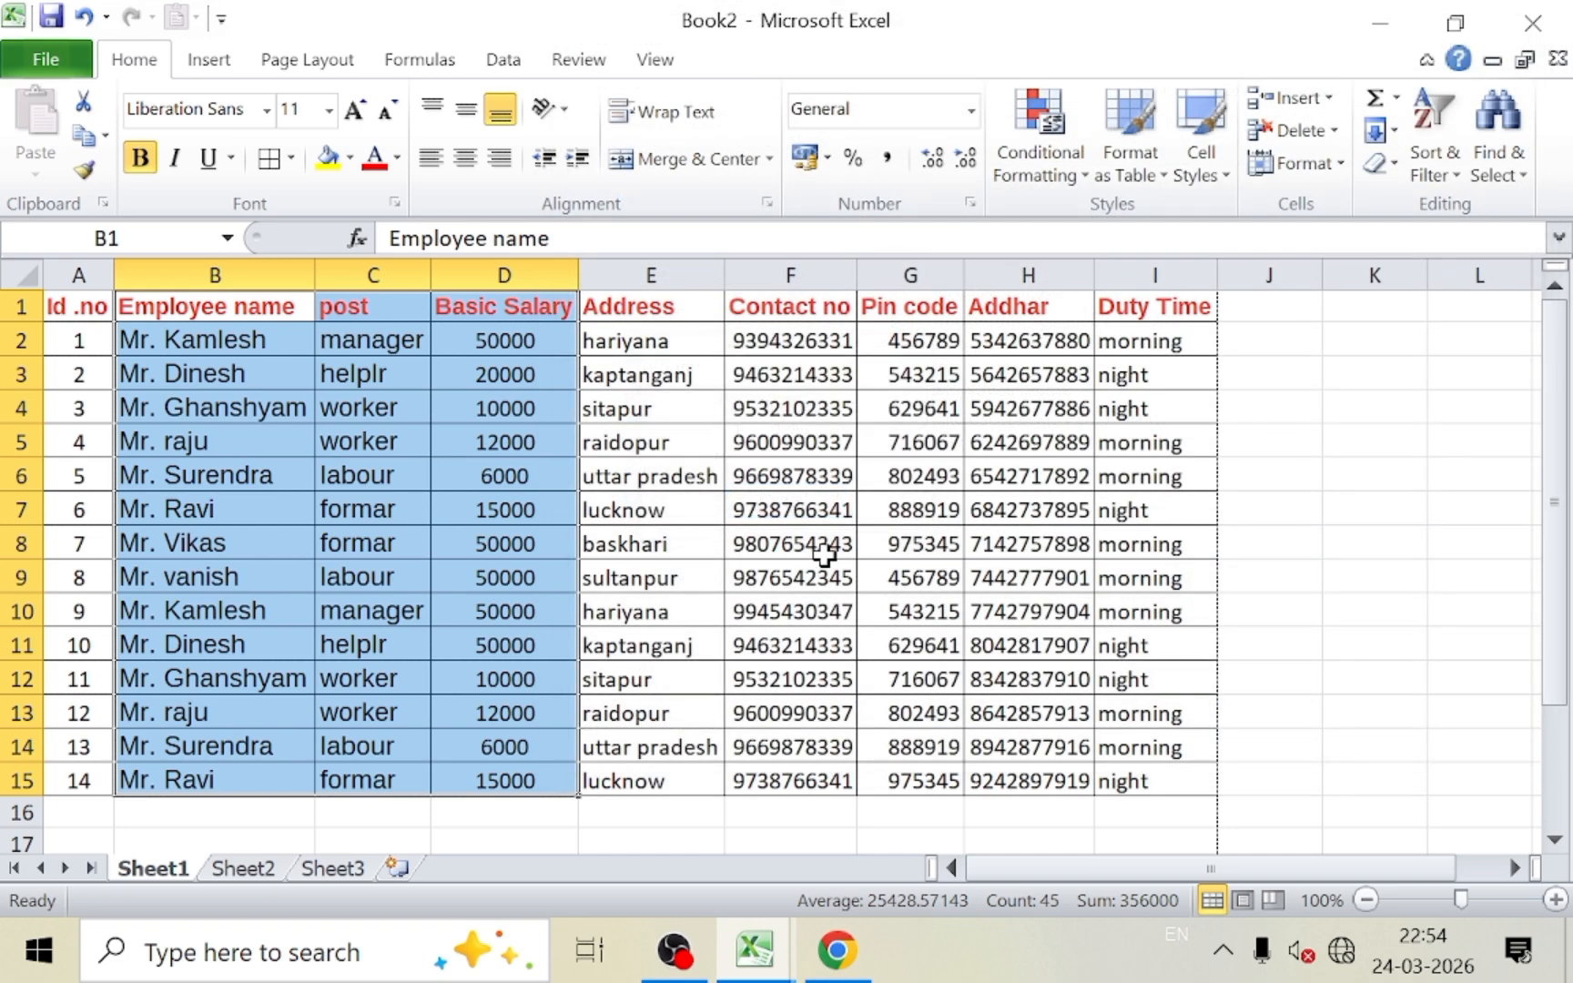
Show the desktop and open the "f" PDF with Google Chrome to check the printed selection
key(super+d)
click(330, 177)
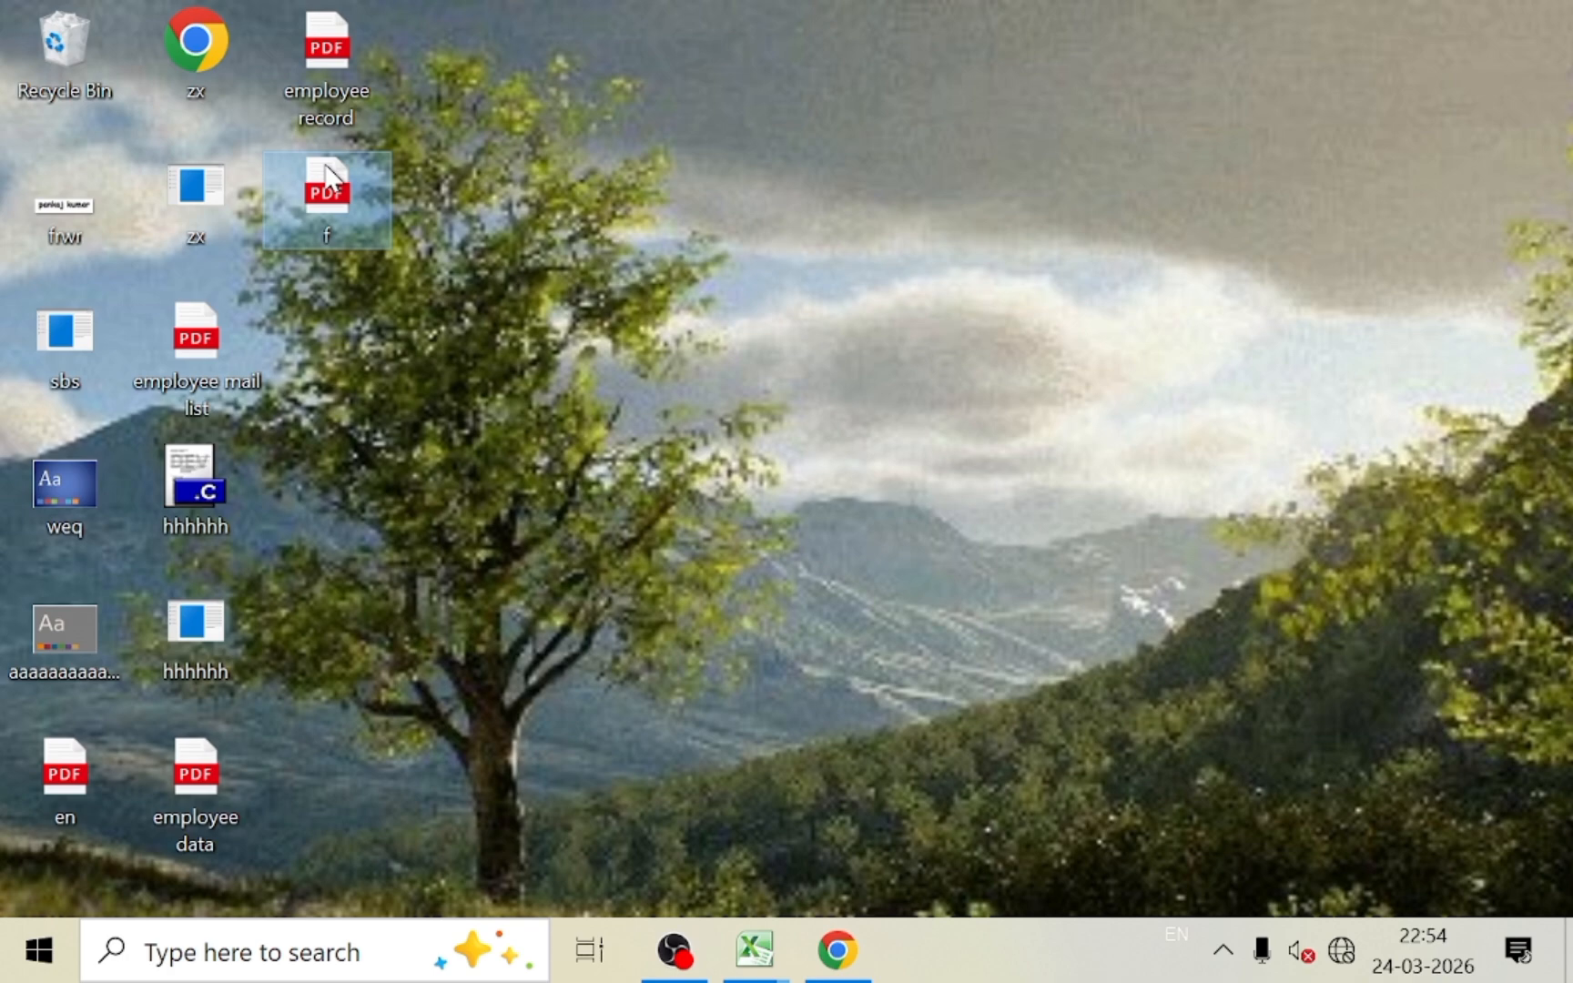
right_click(330, 177)
mouse_move(419, 300)
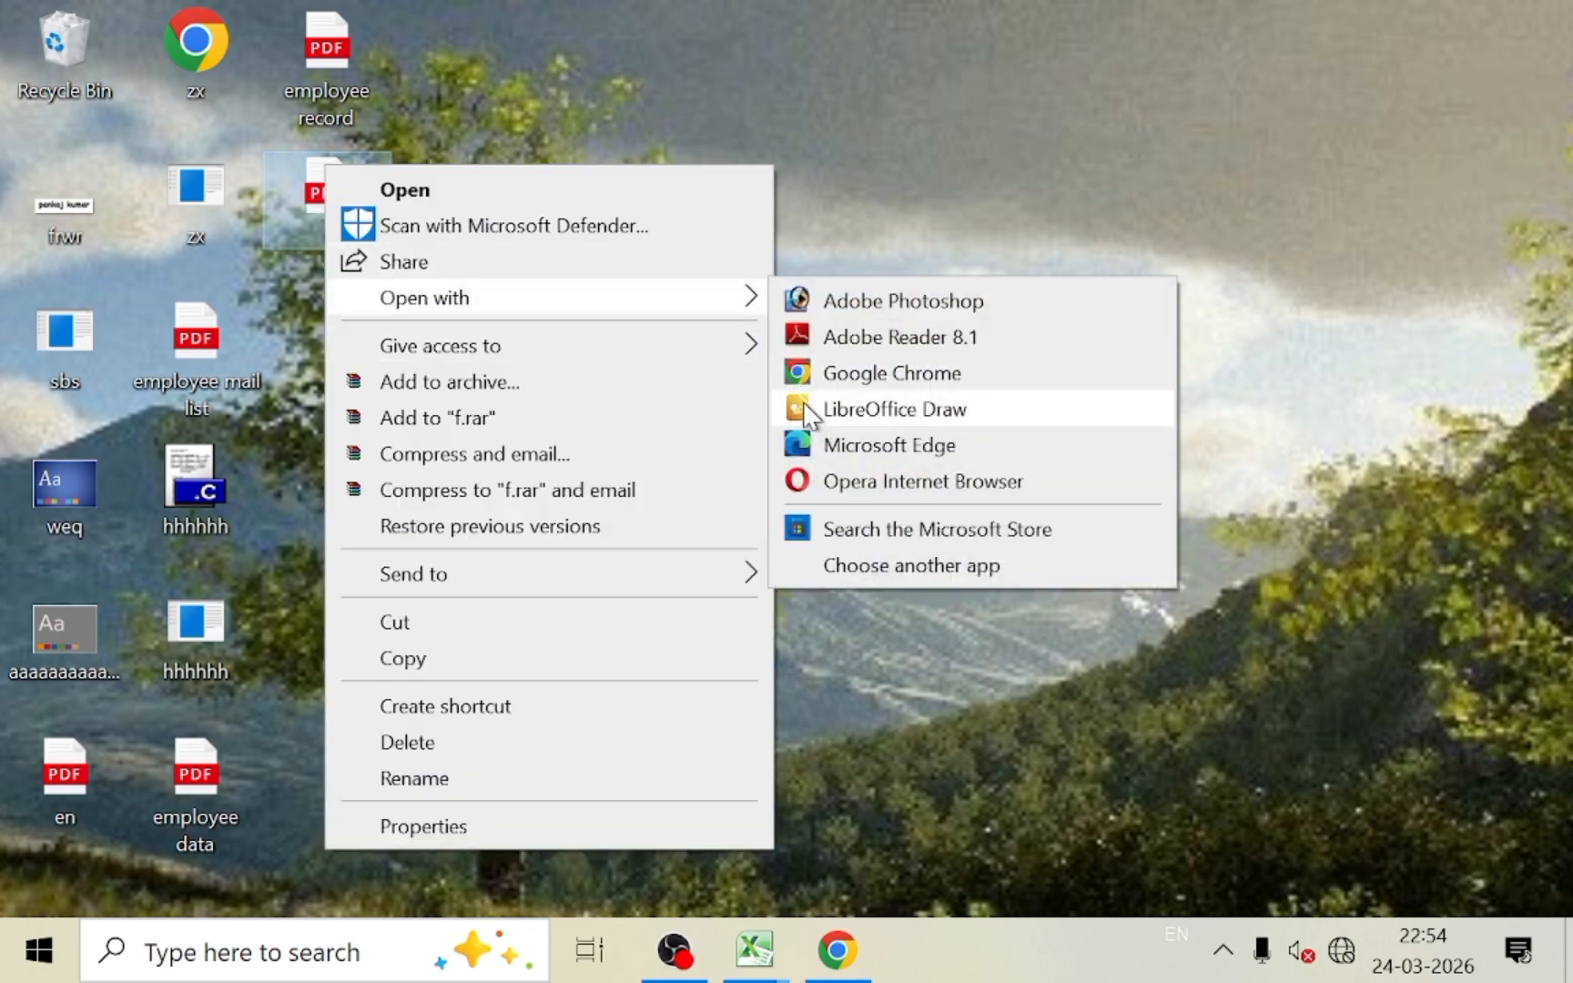
click(842, 373)
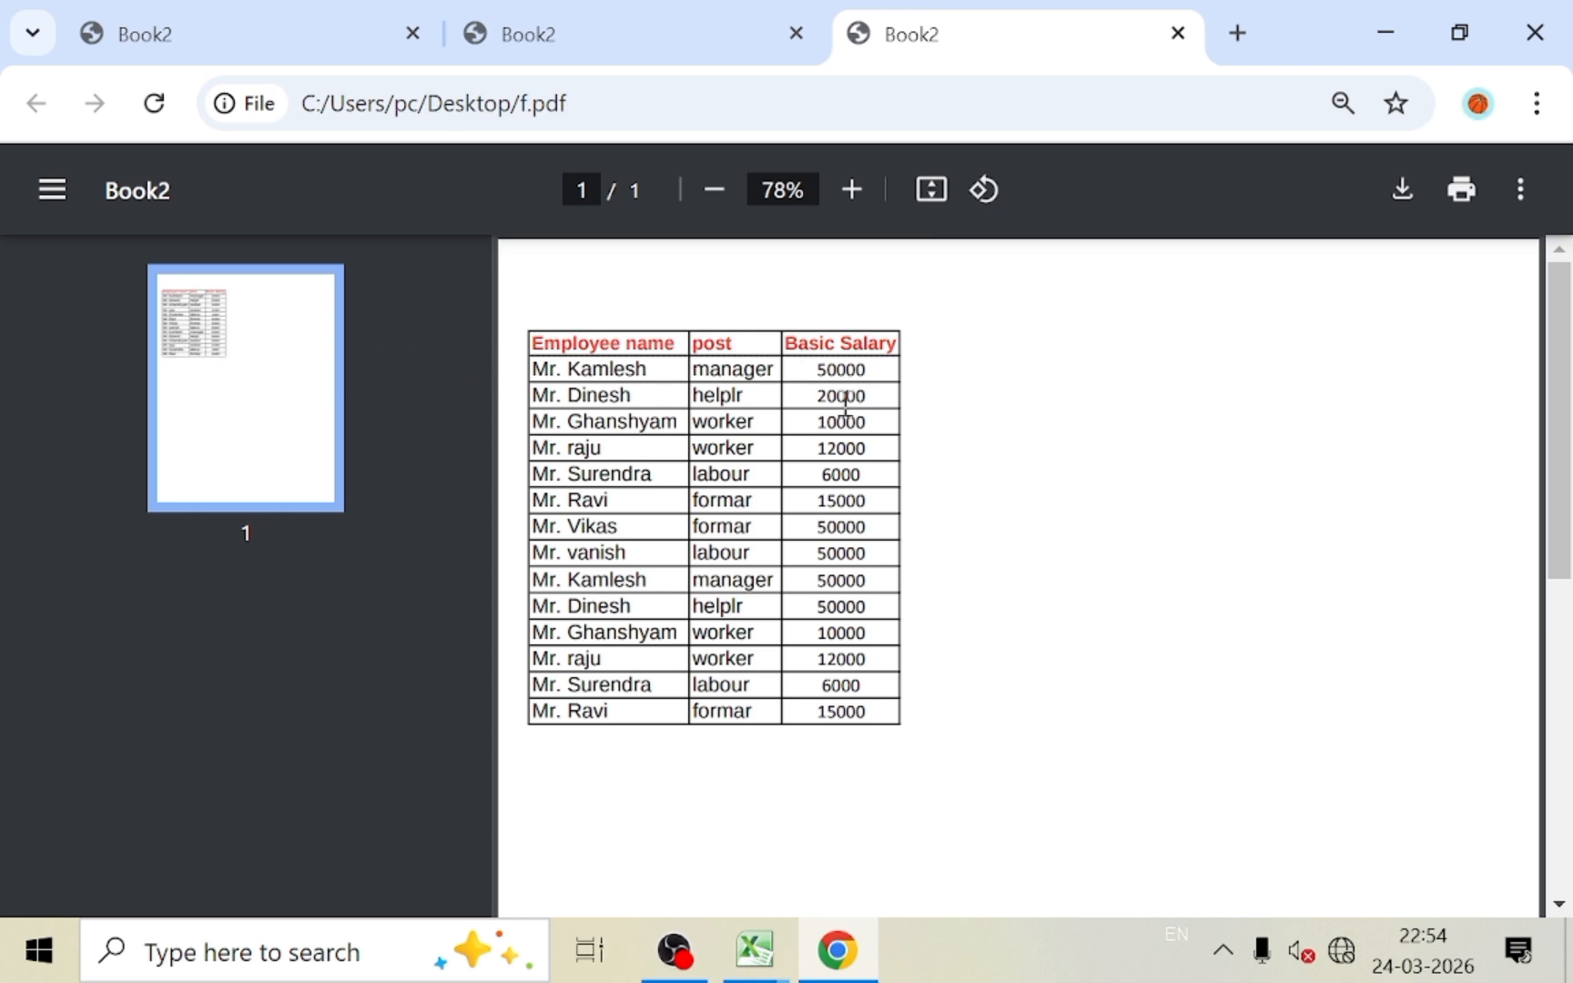
Switch back to the Book2 workbook in Excel and examine the print-range and collation options in the print settings
click(755, 950)
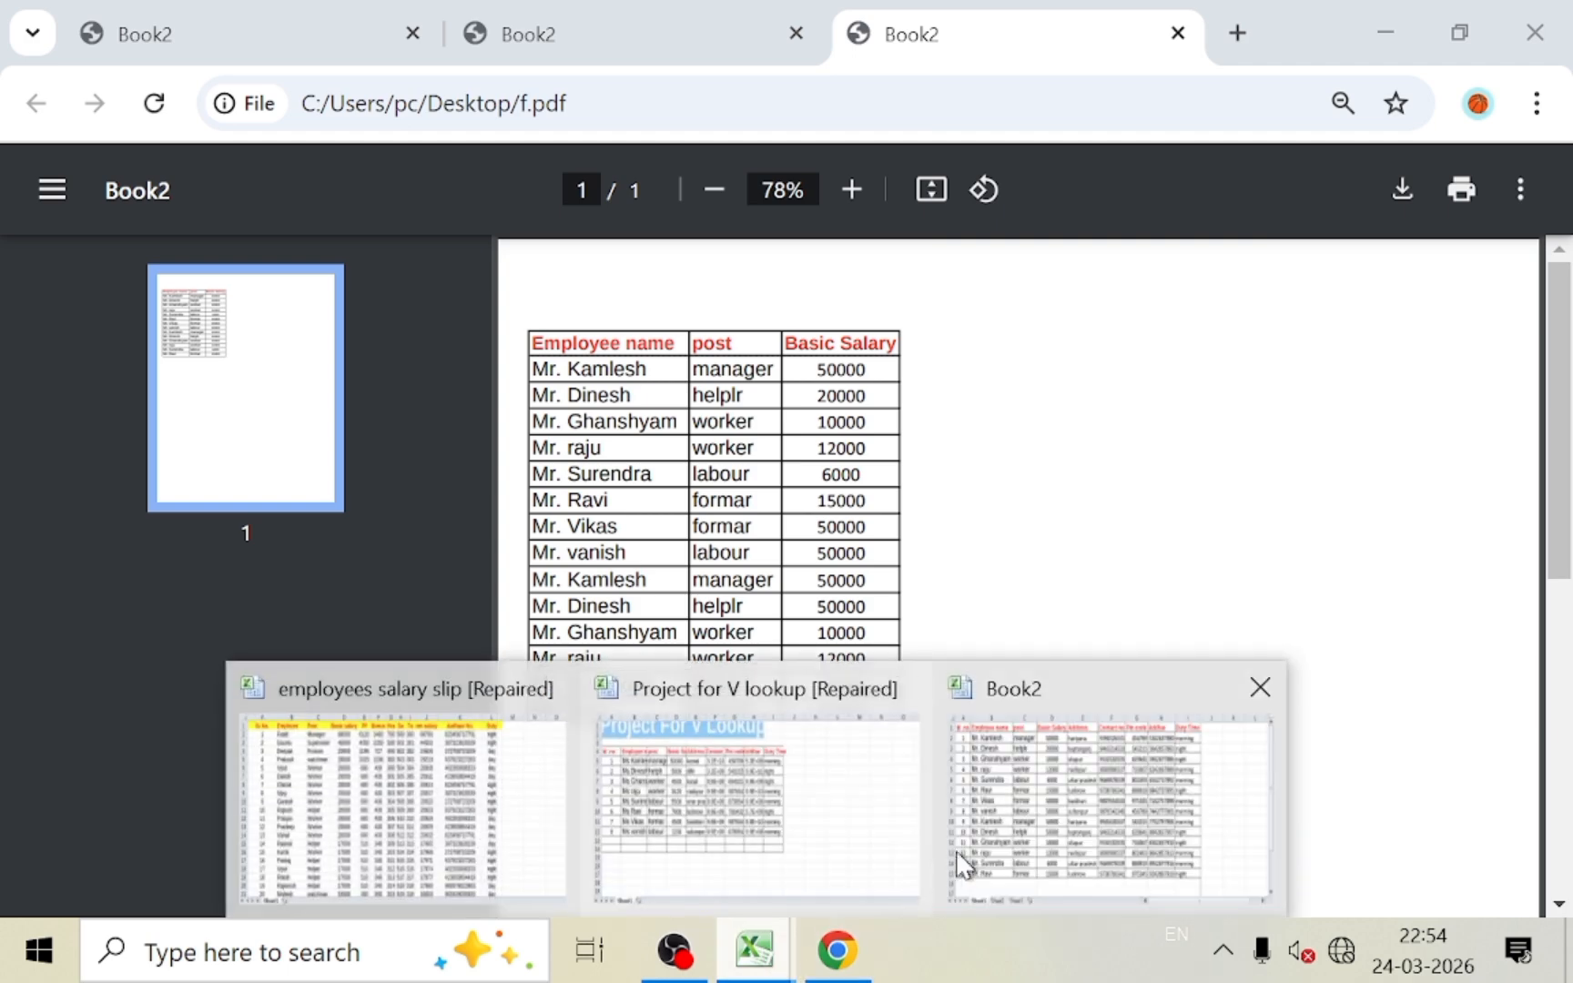
click(962, 863)
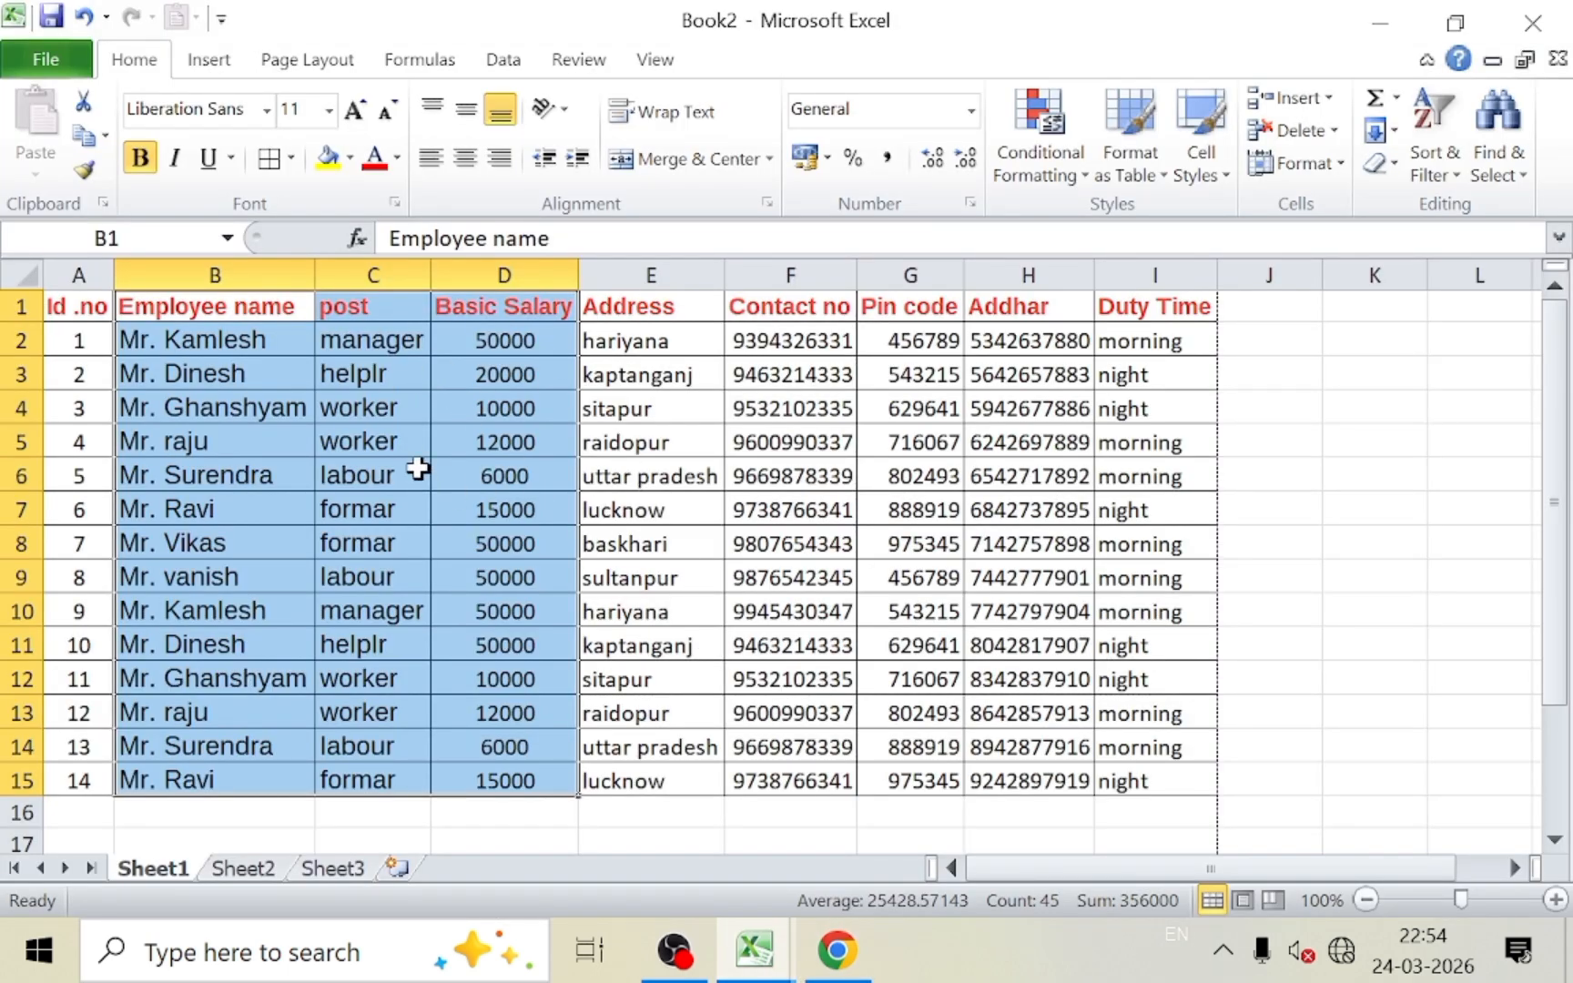
click(50, 59)
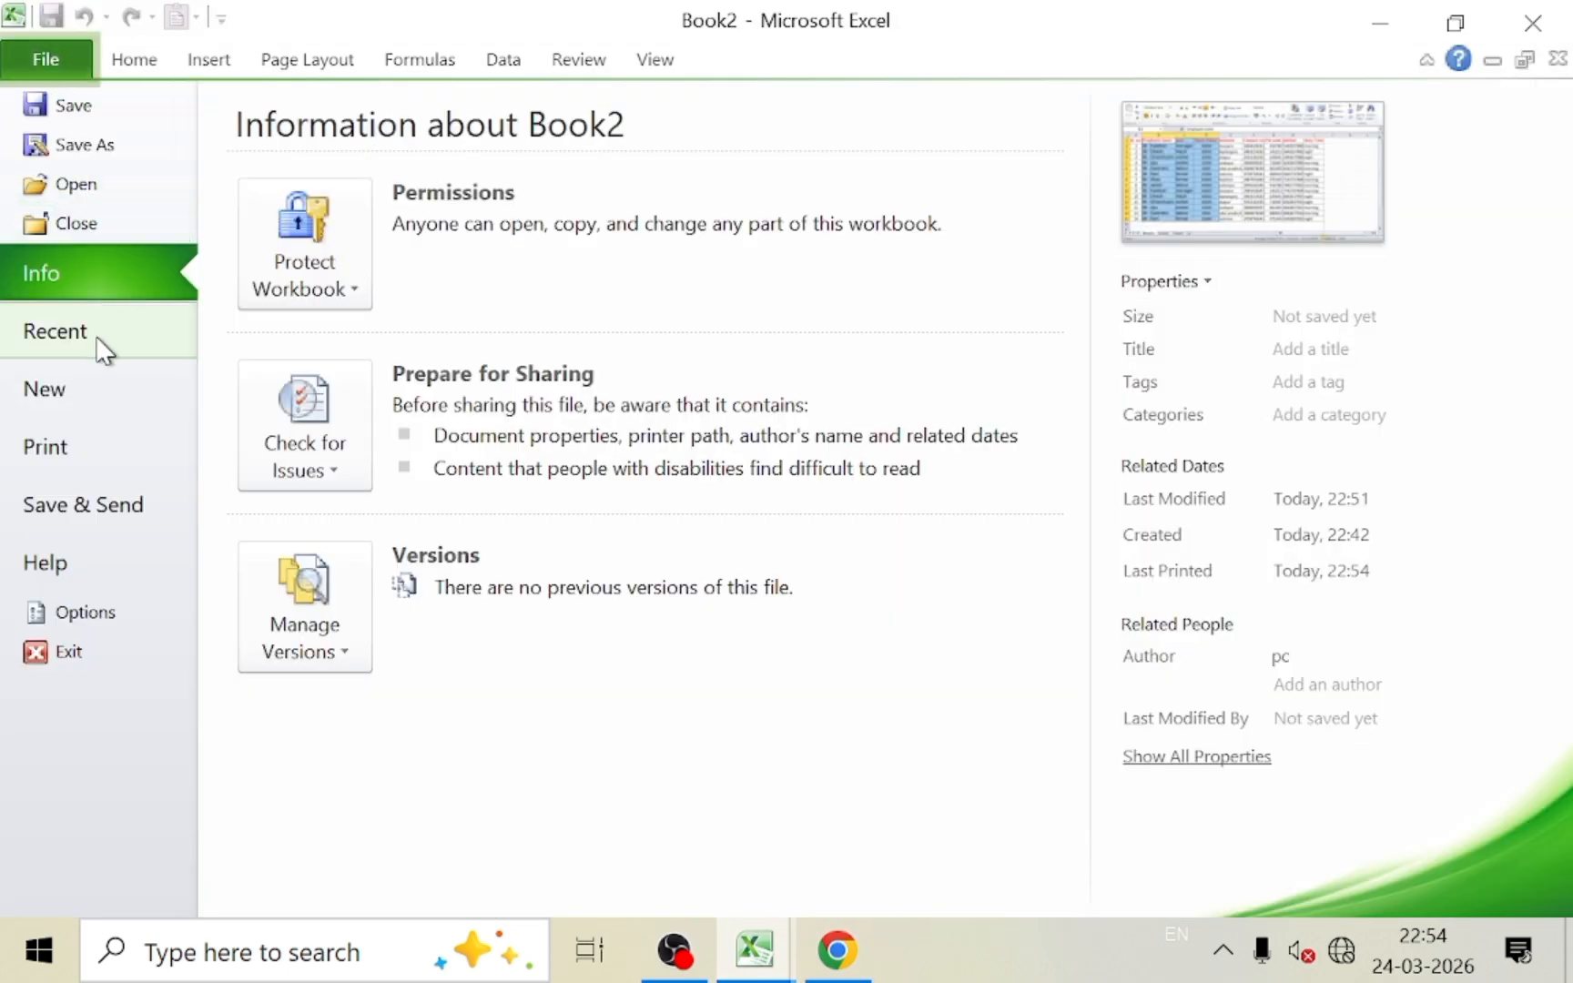
click(77, 455)
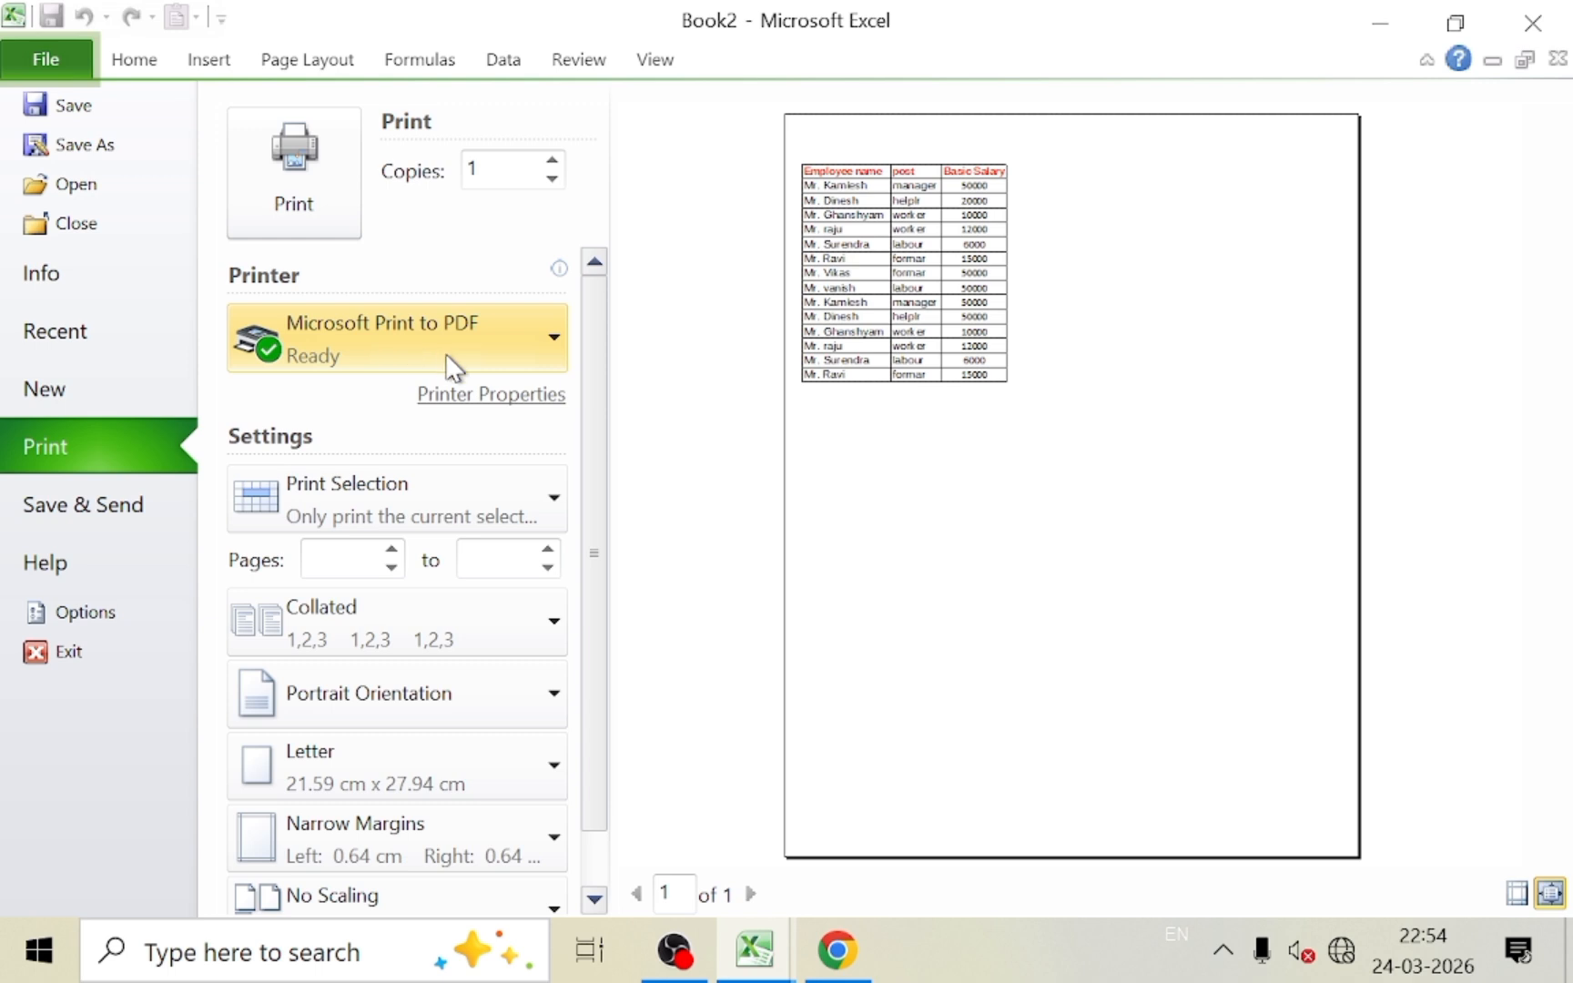
click(460, 520)
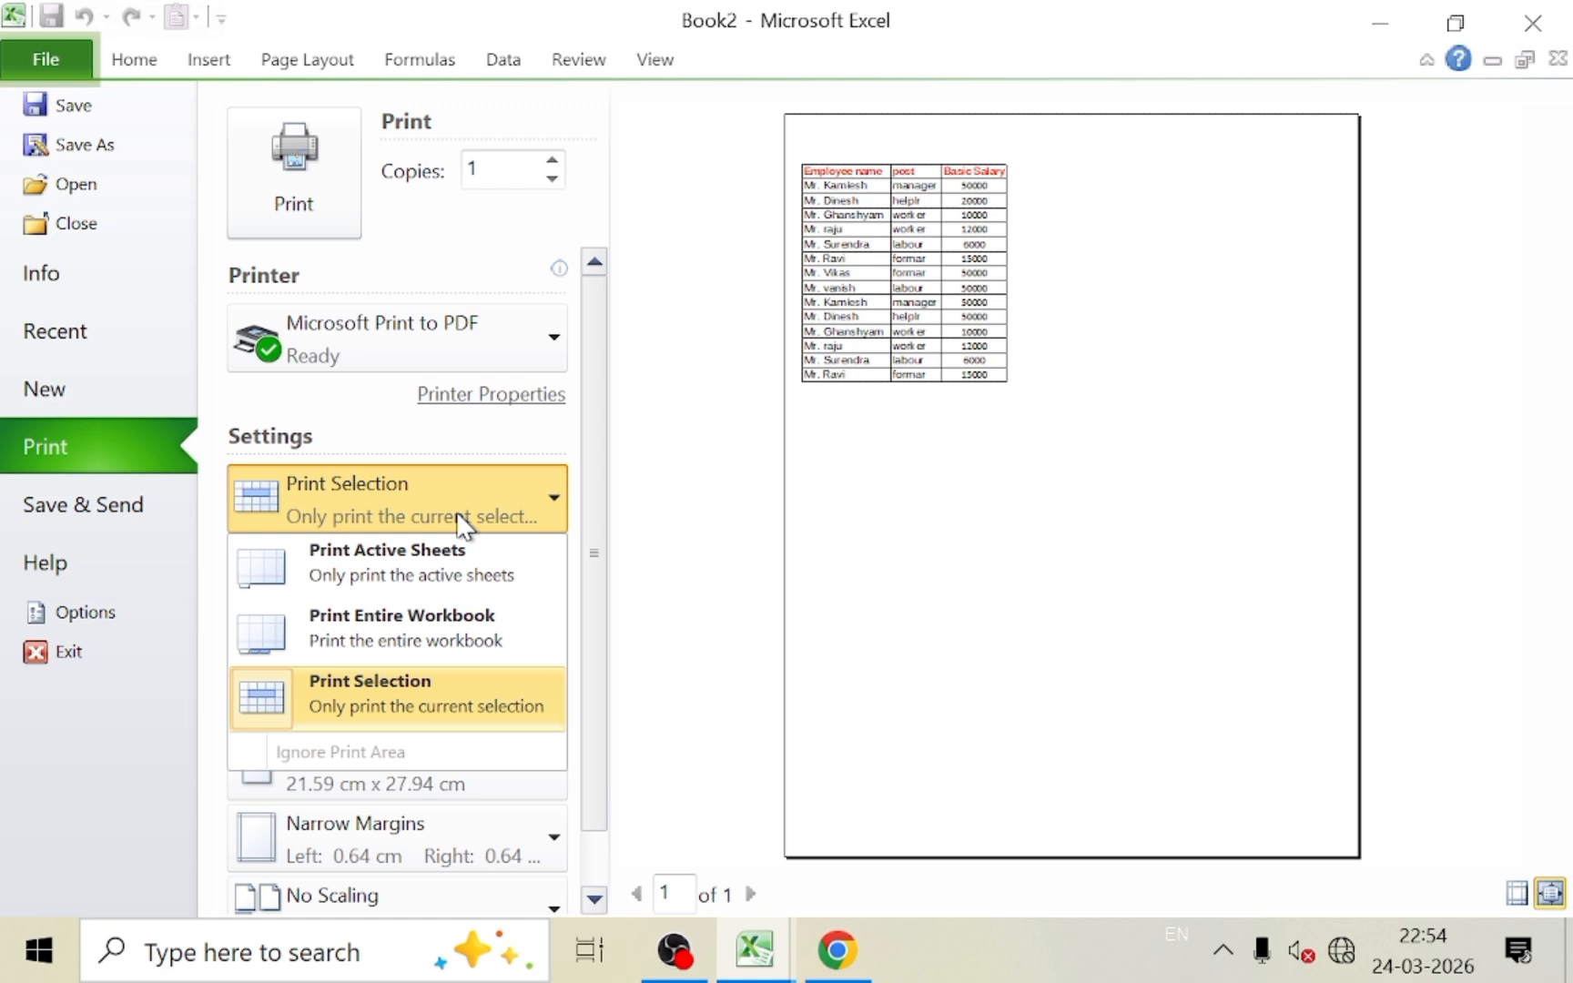
click(637, 514)
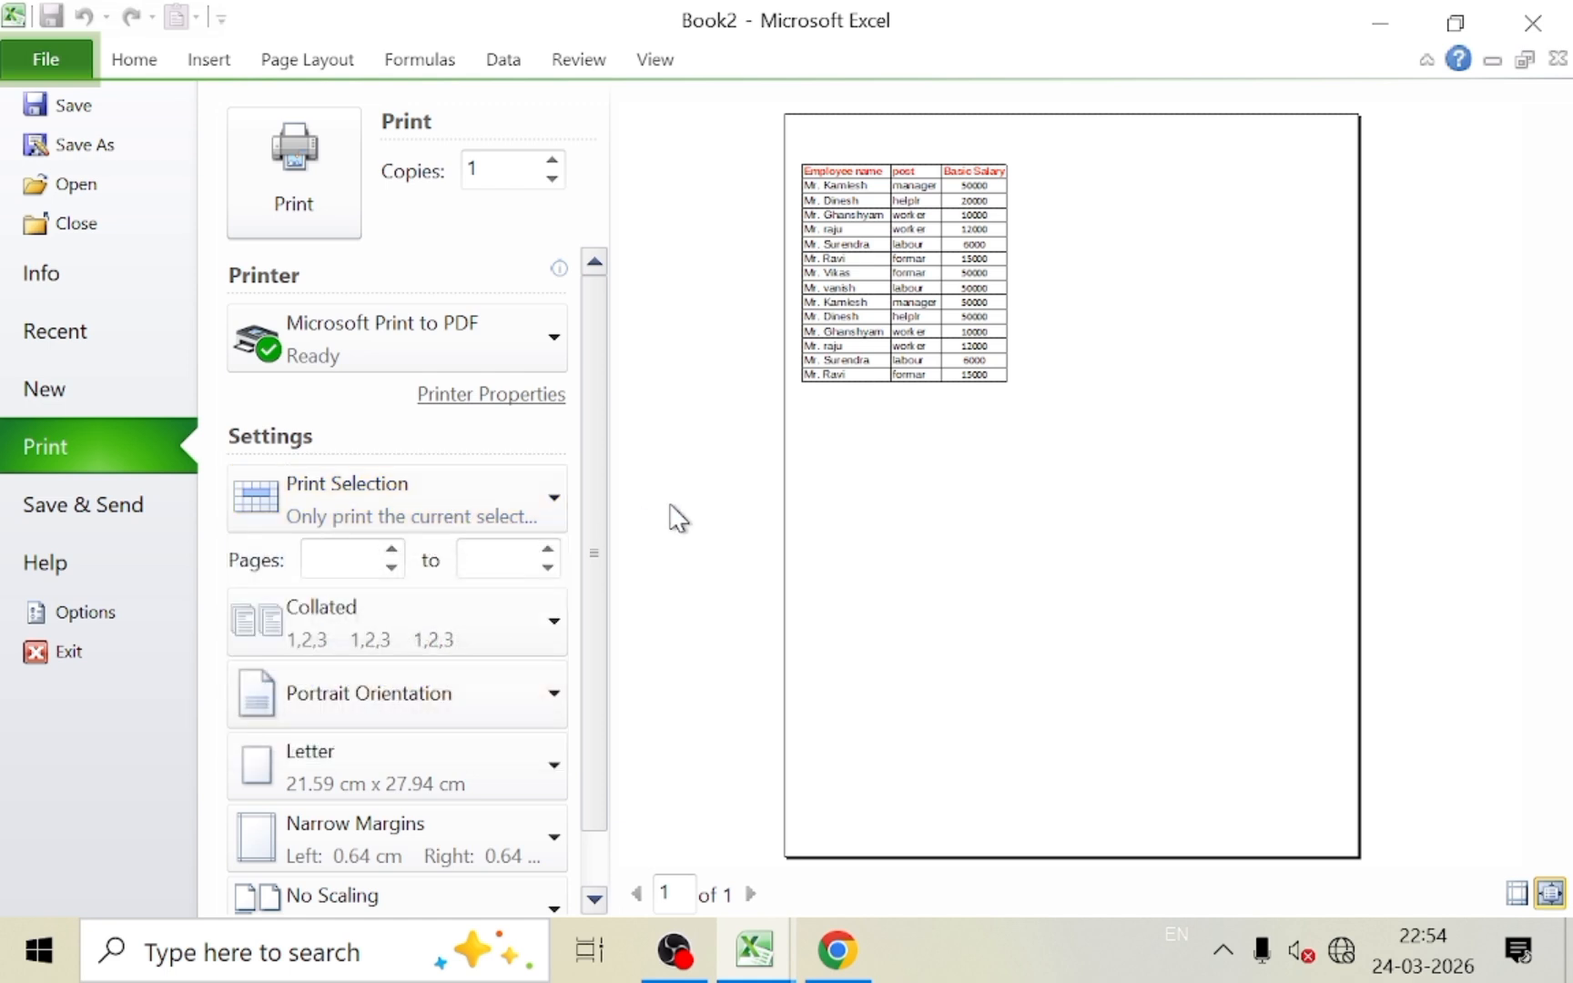
click(375, 628)
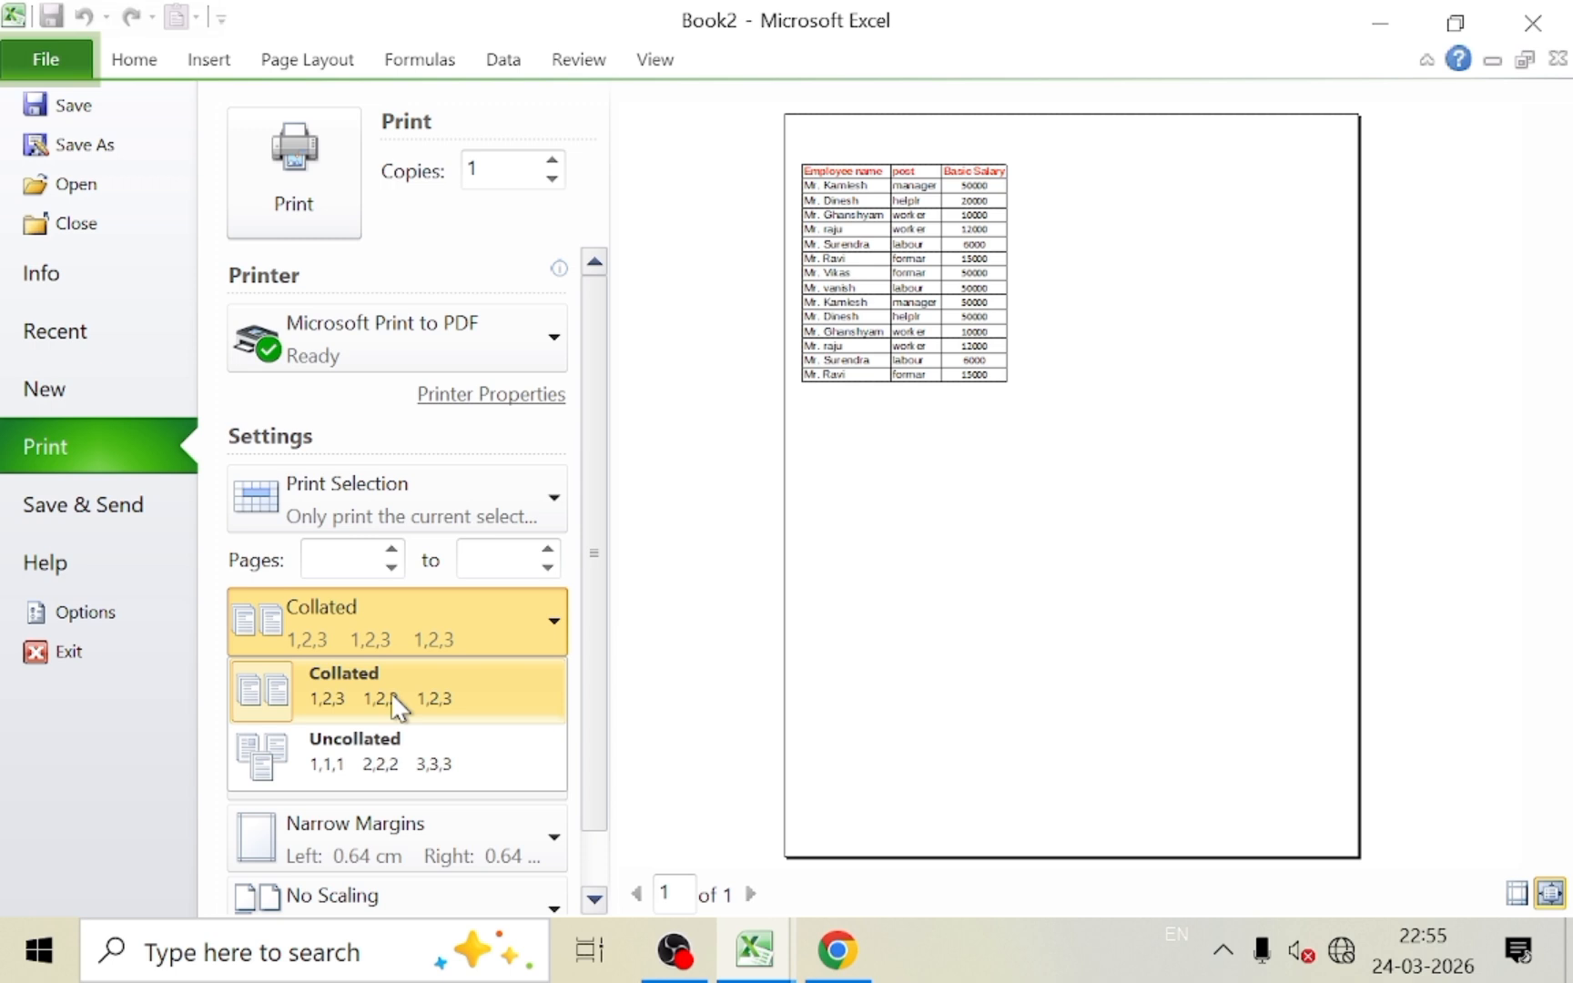
click(668, 690)
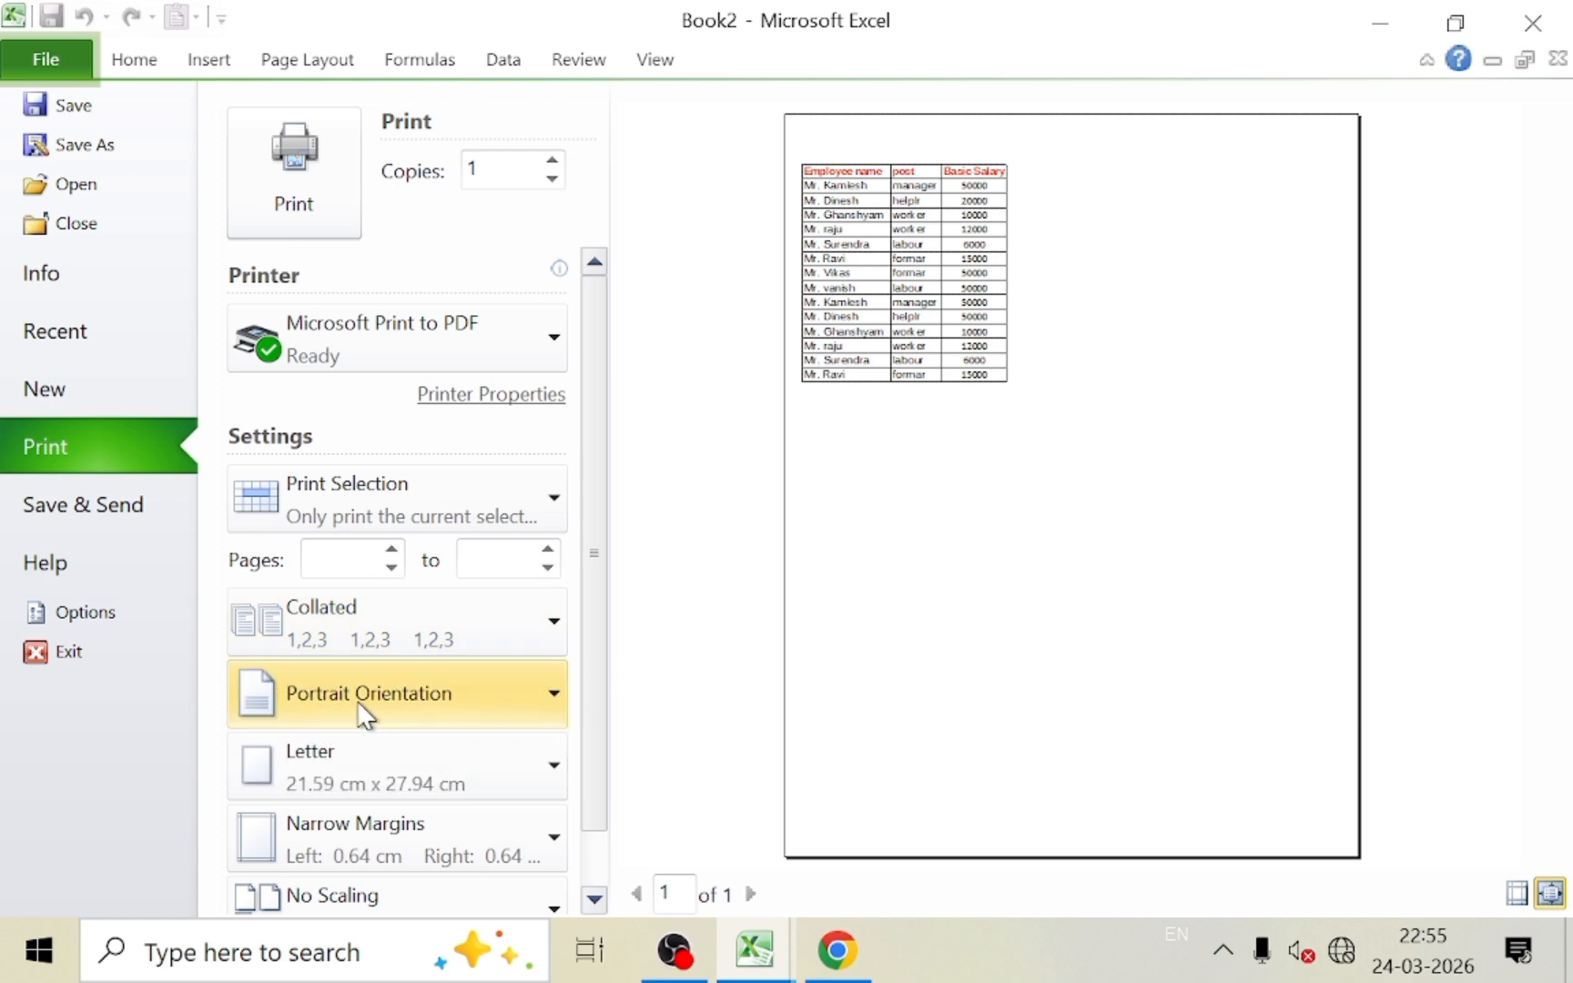
Try landscape orientation for the printed selection and switch it back to portrait
click(412, 712)
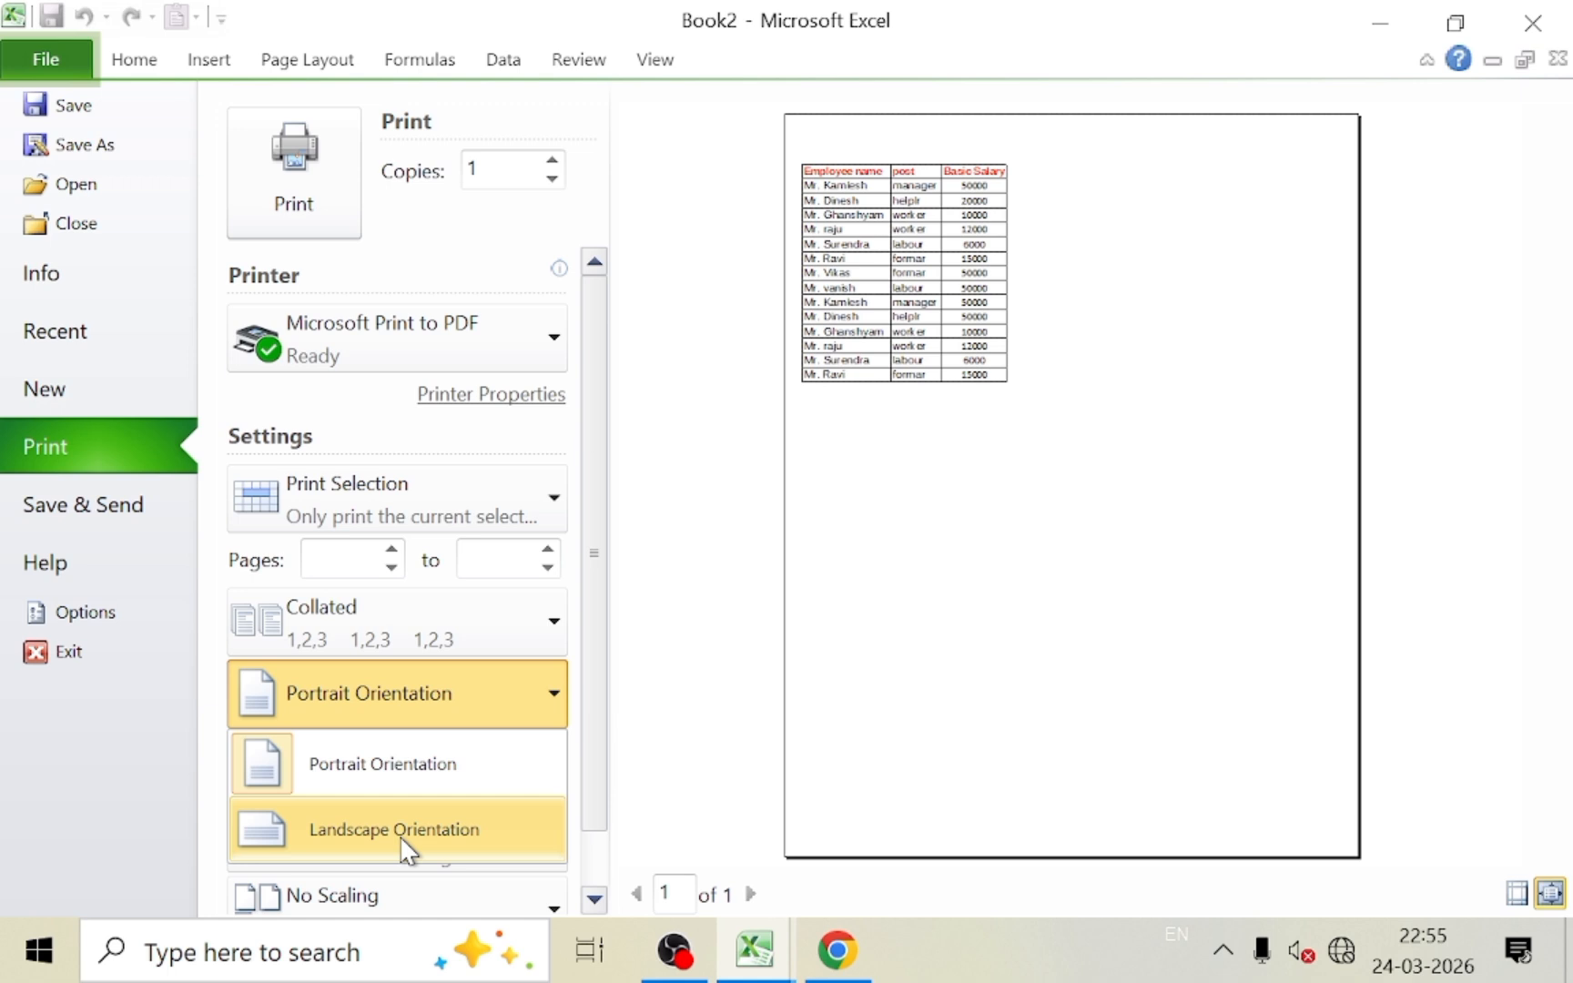
click(389, 787)
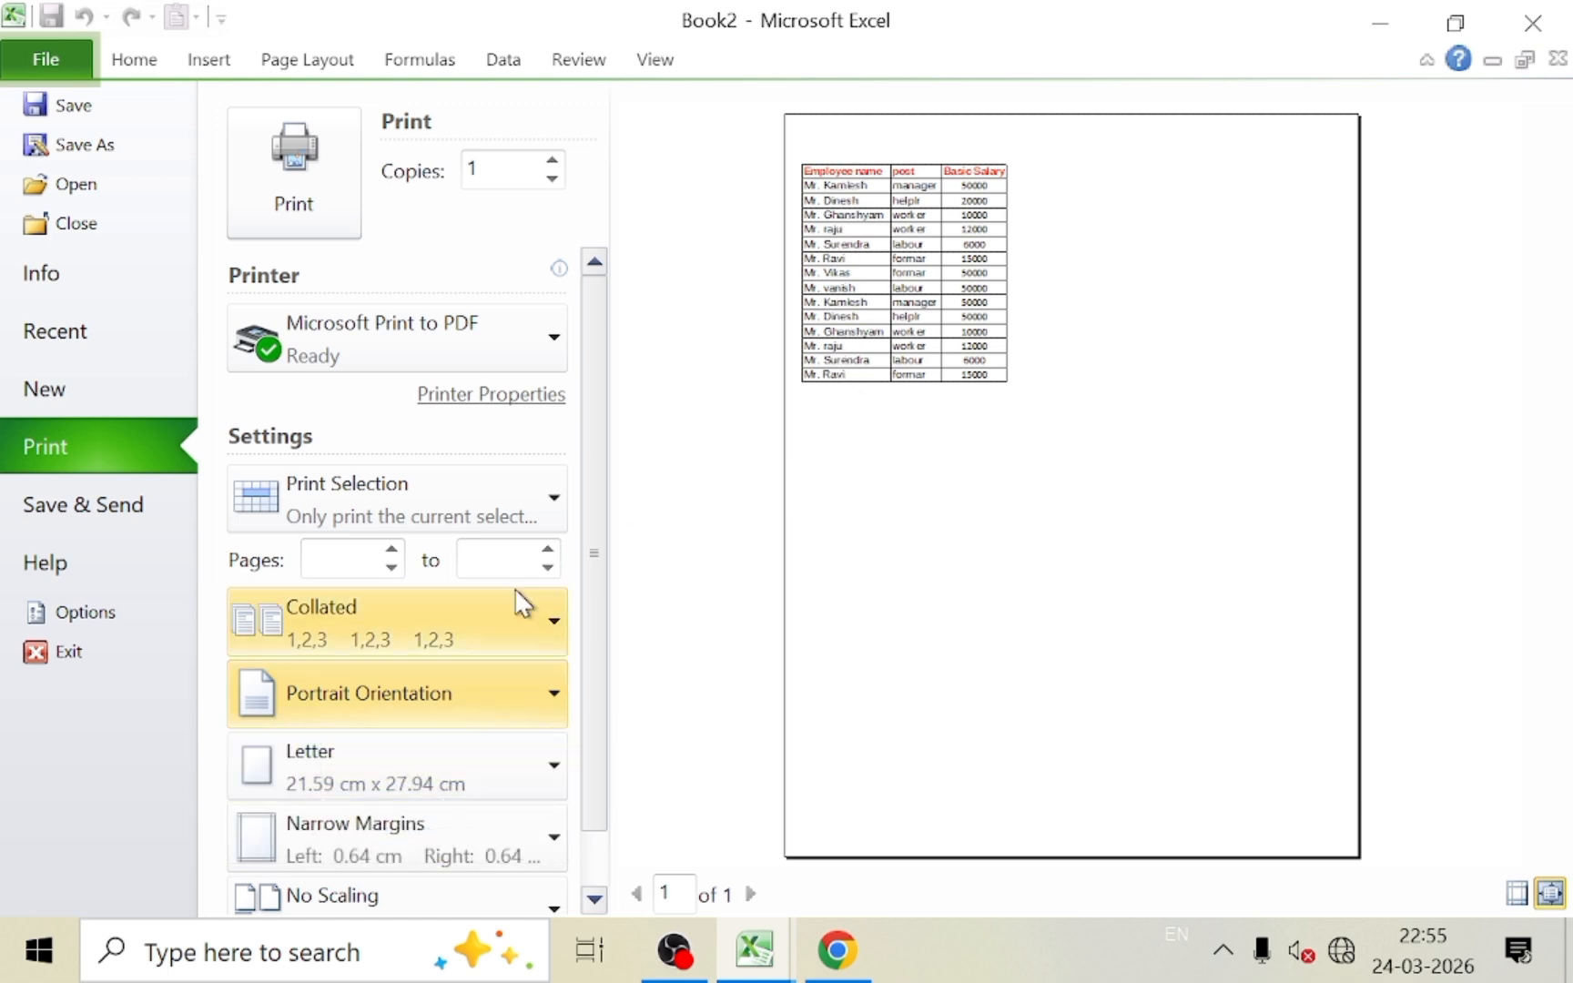
click(465, 697)
click(379, 824)
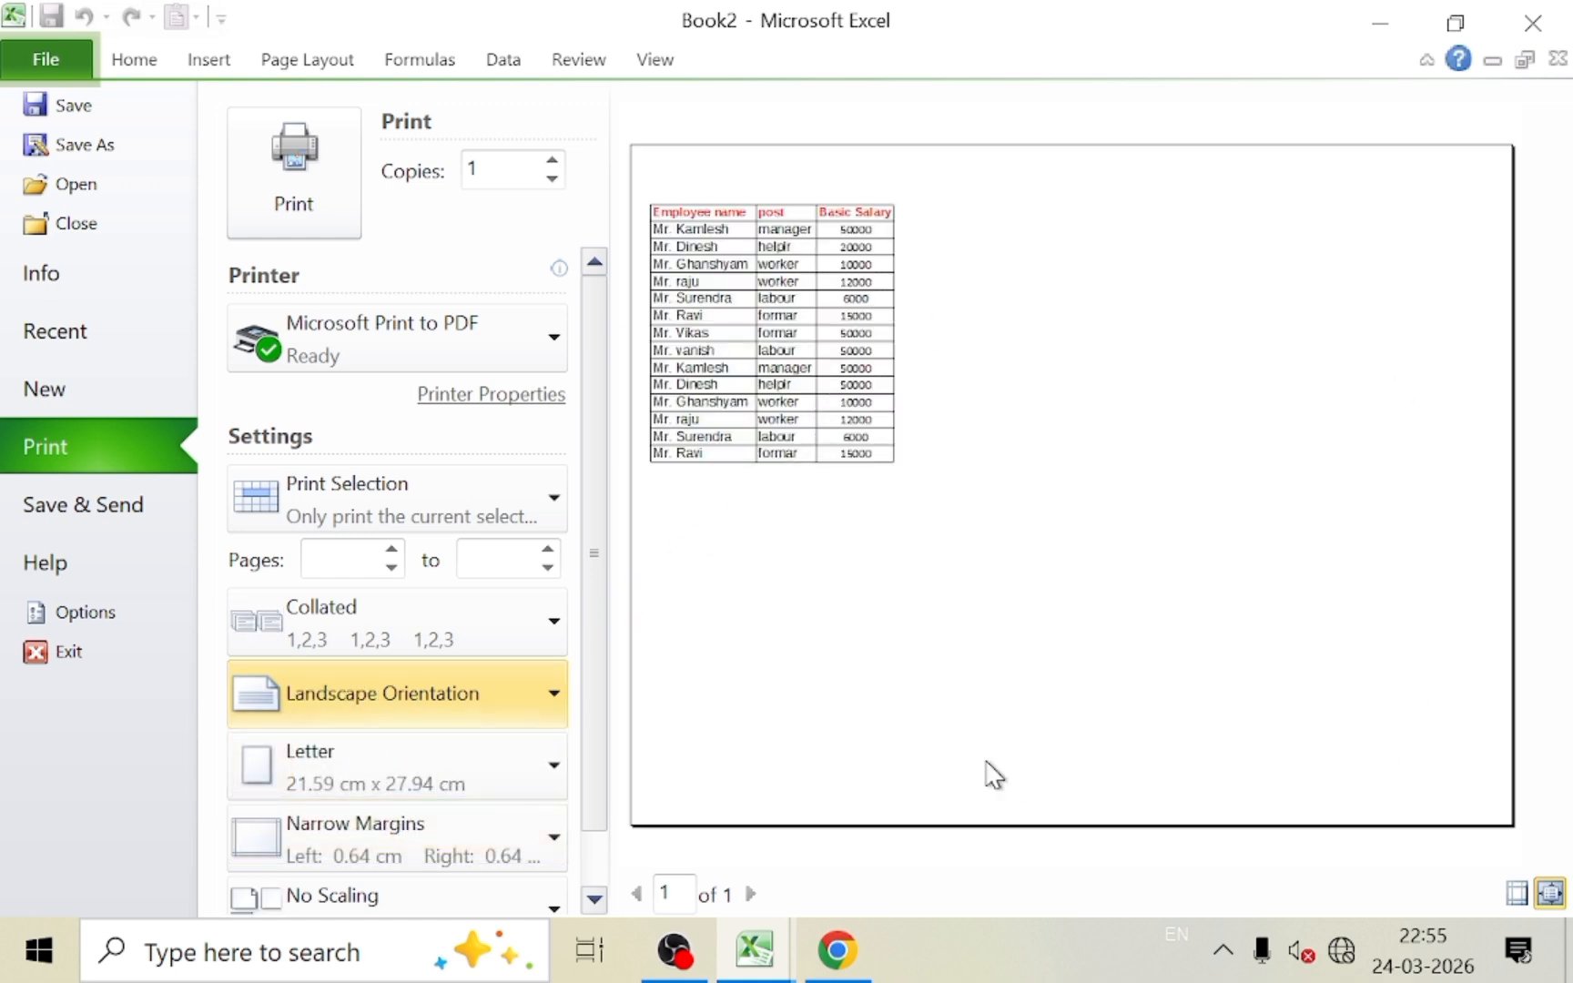
click(469, 715)
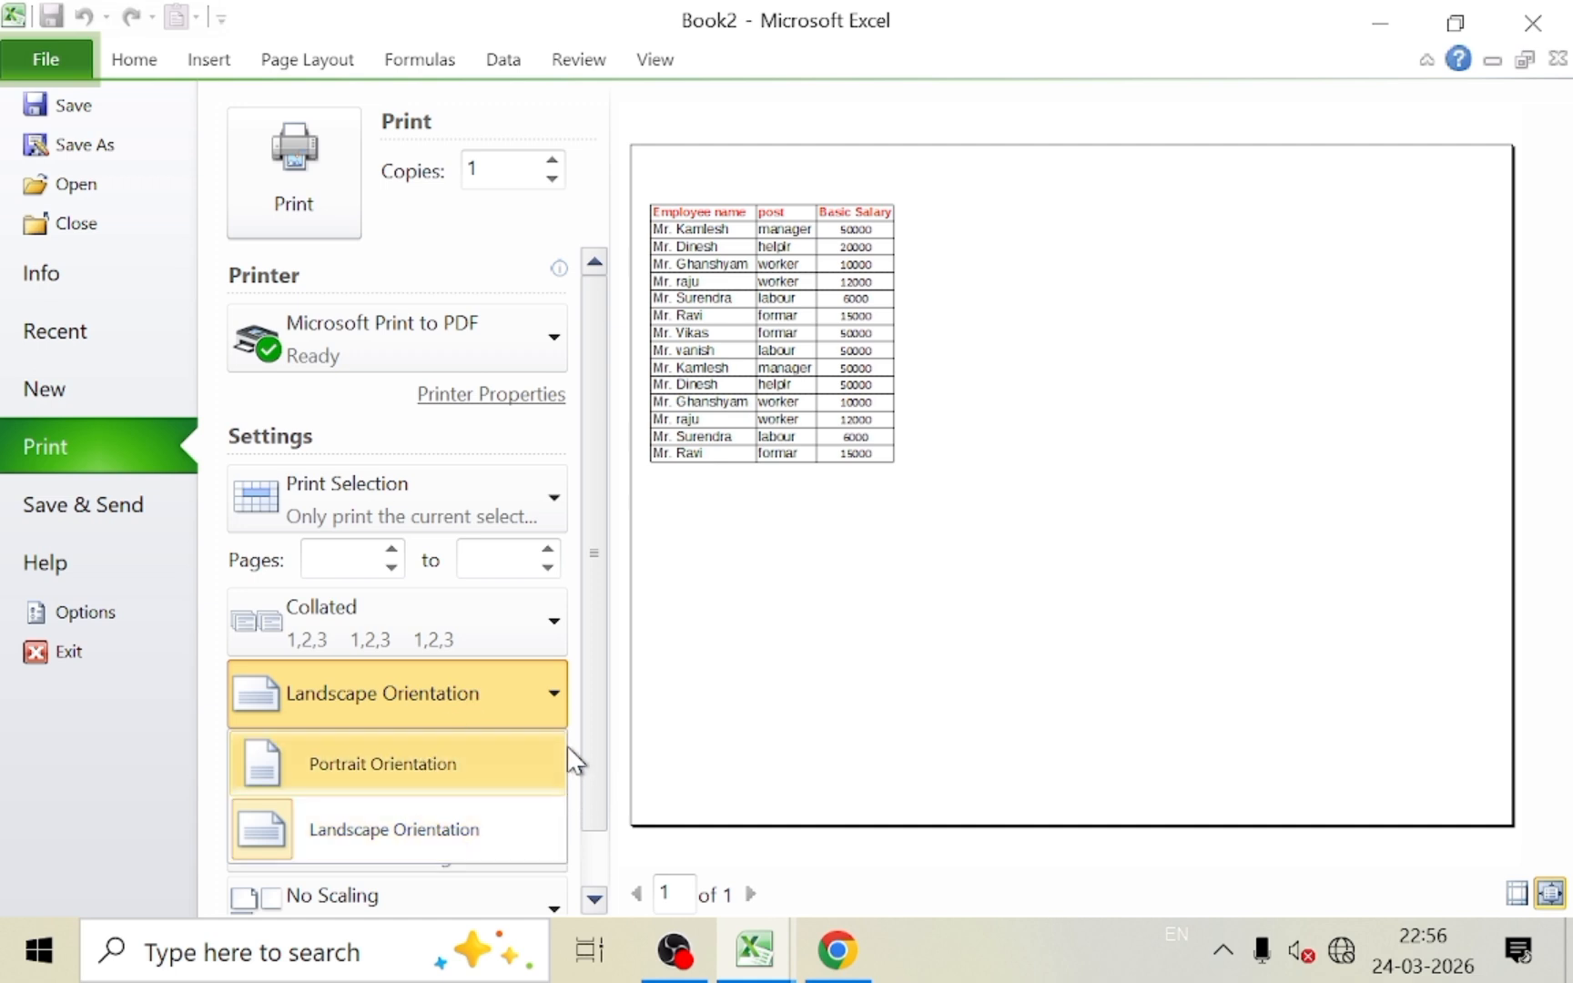
click(444, 761)
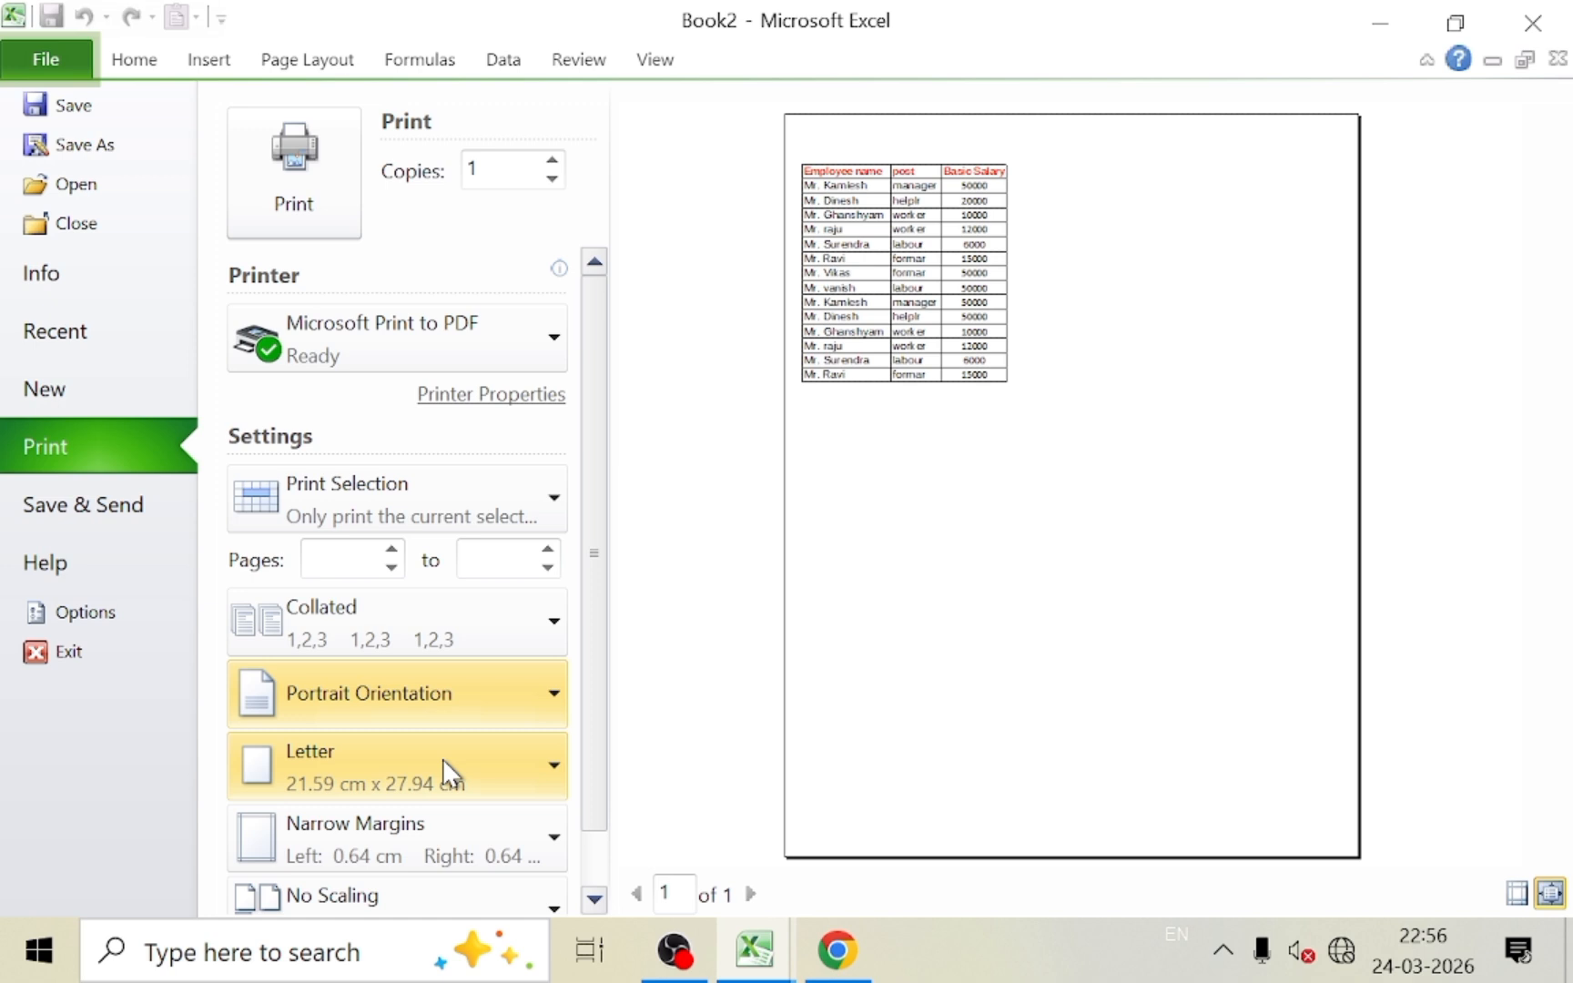
Set the paper size to A4 and the page margins to Normal for the printout
click(359, 770)
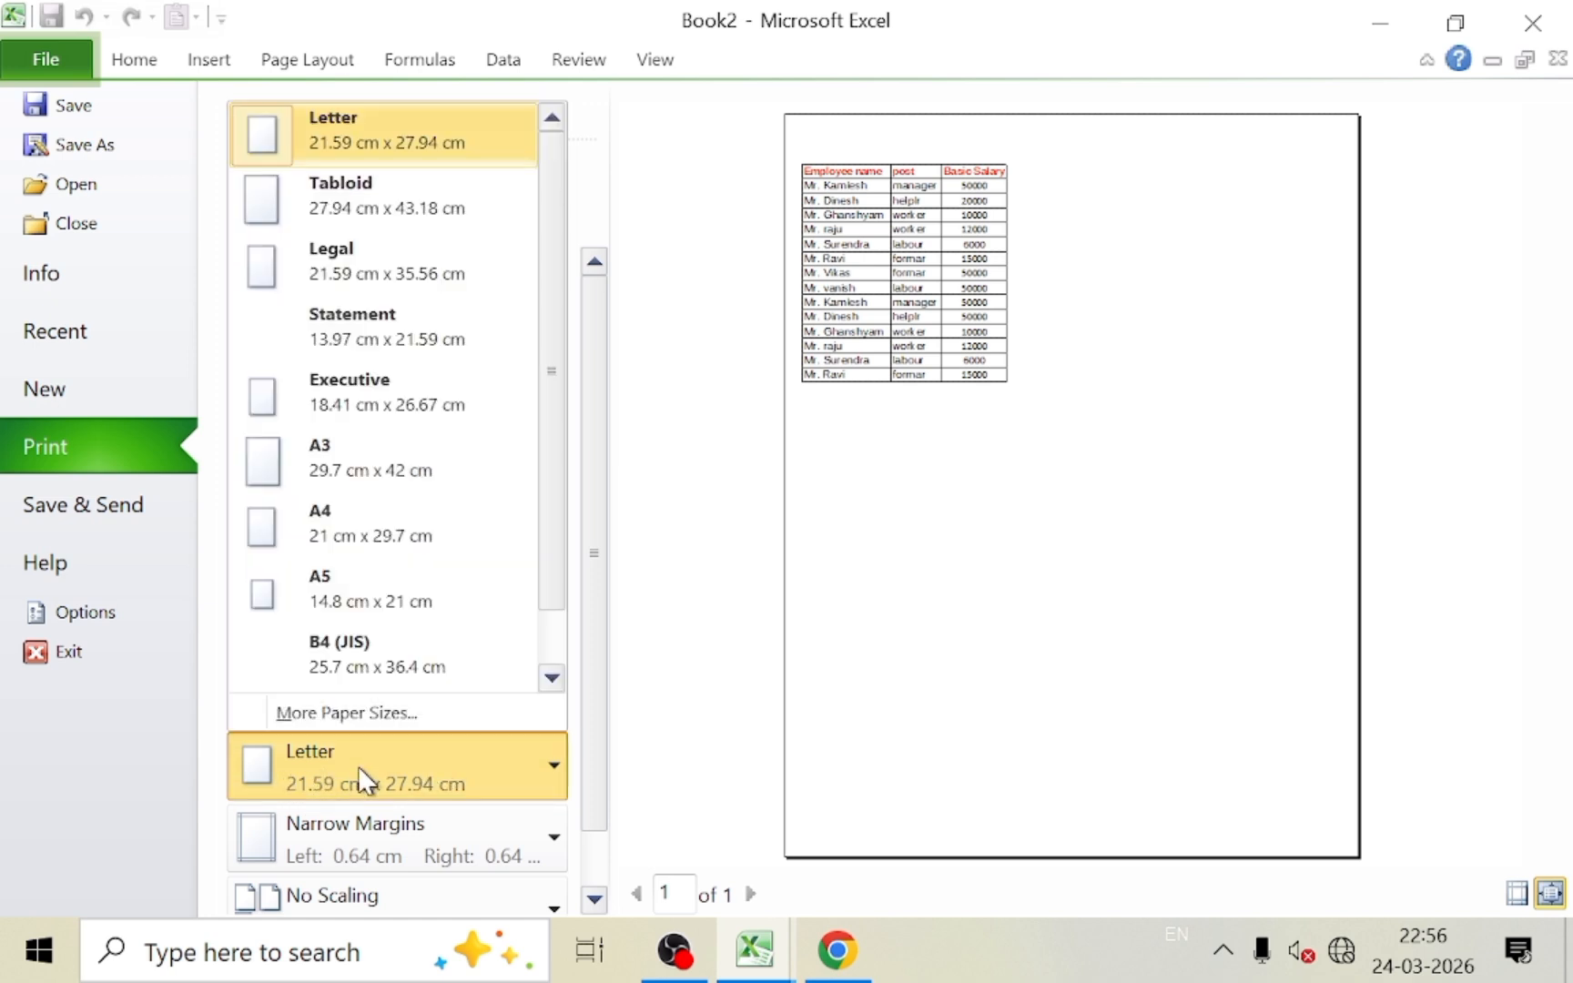
click(325, 544)
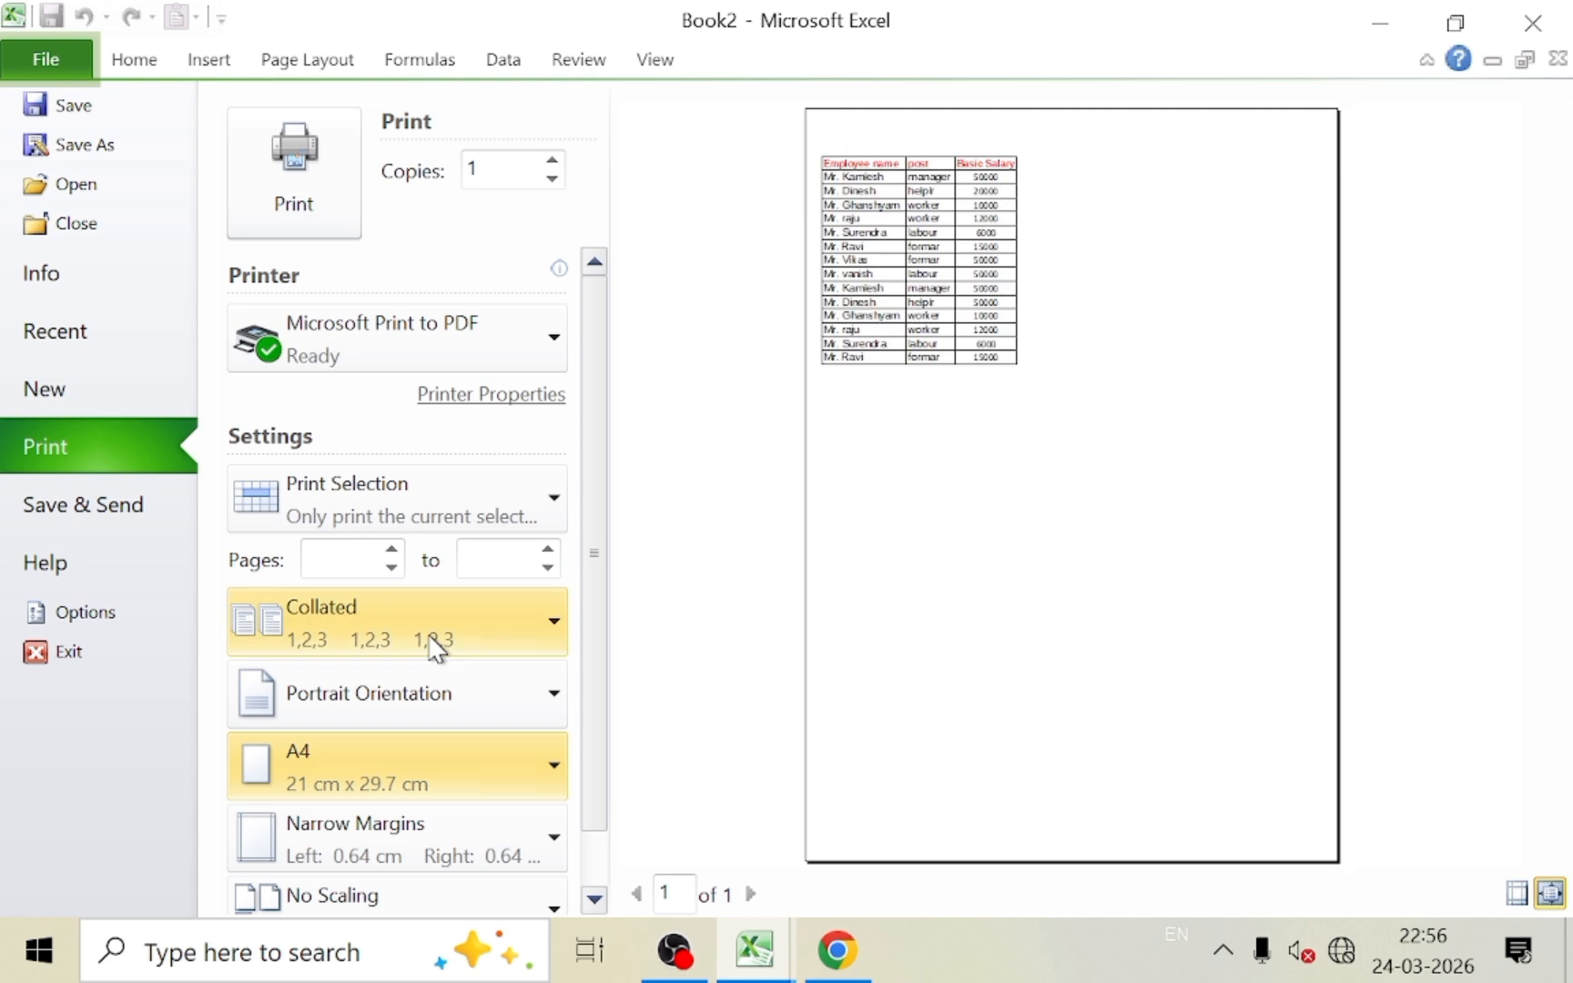
scroll(437, 649, down, 1)
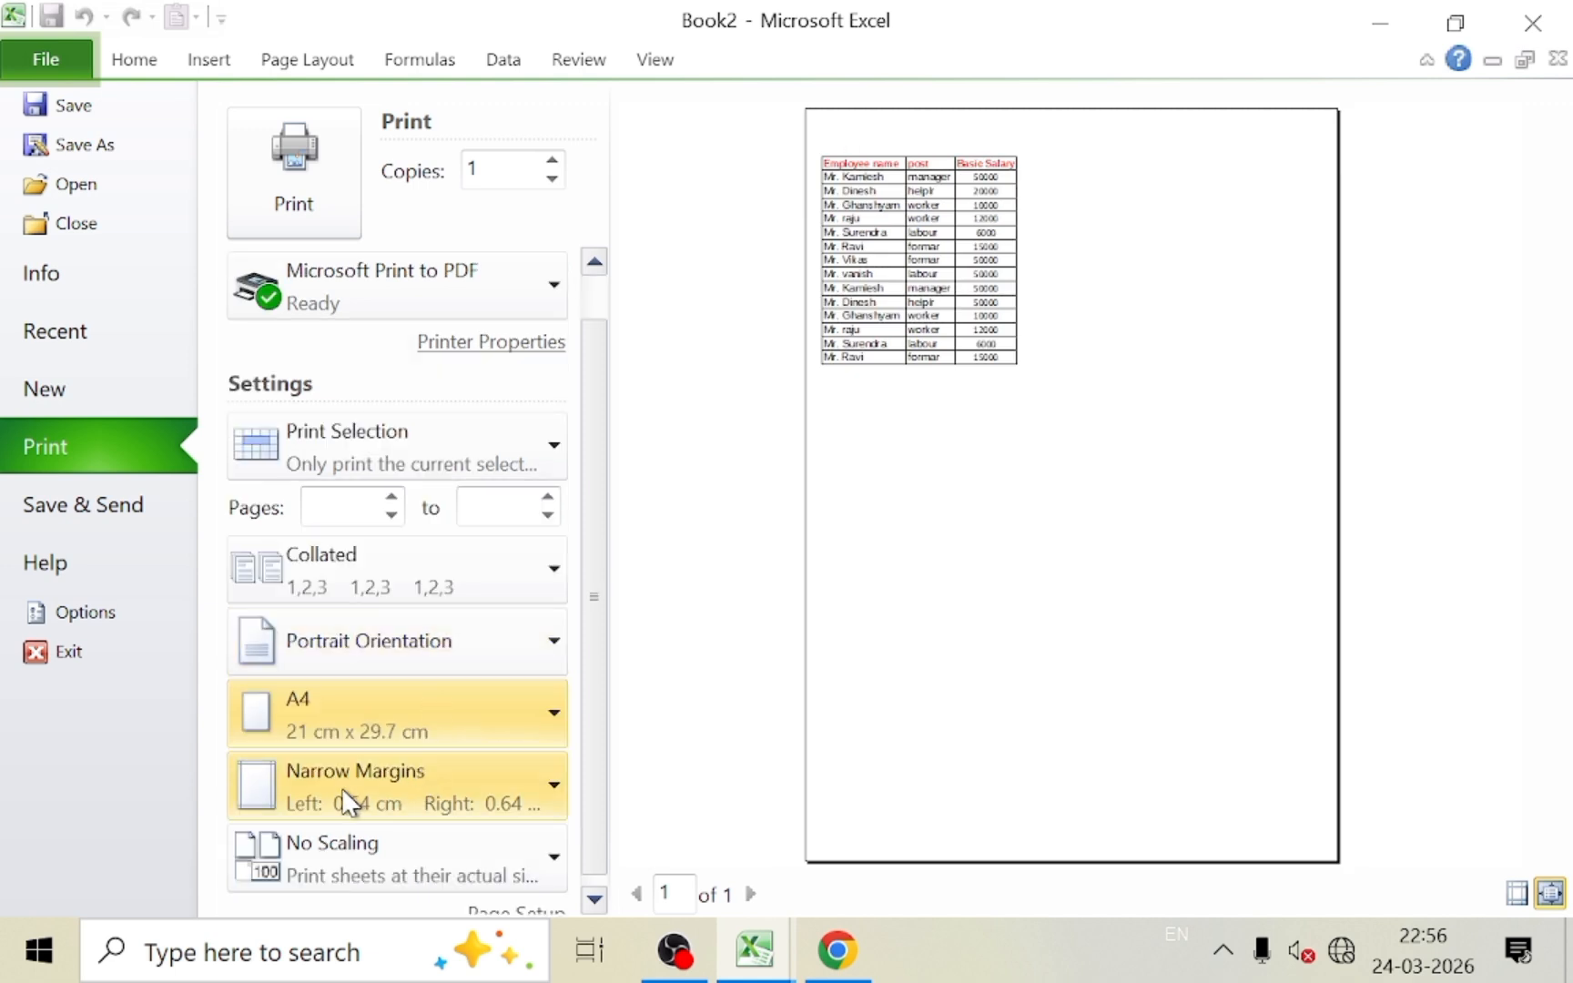
click(399, 803)
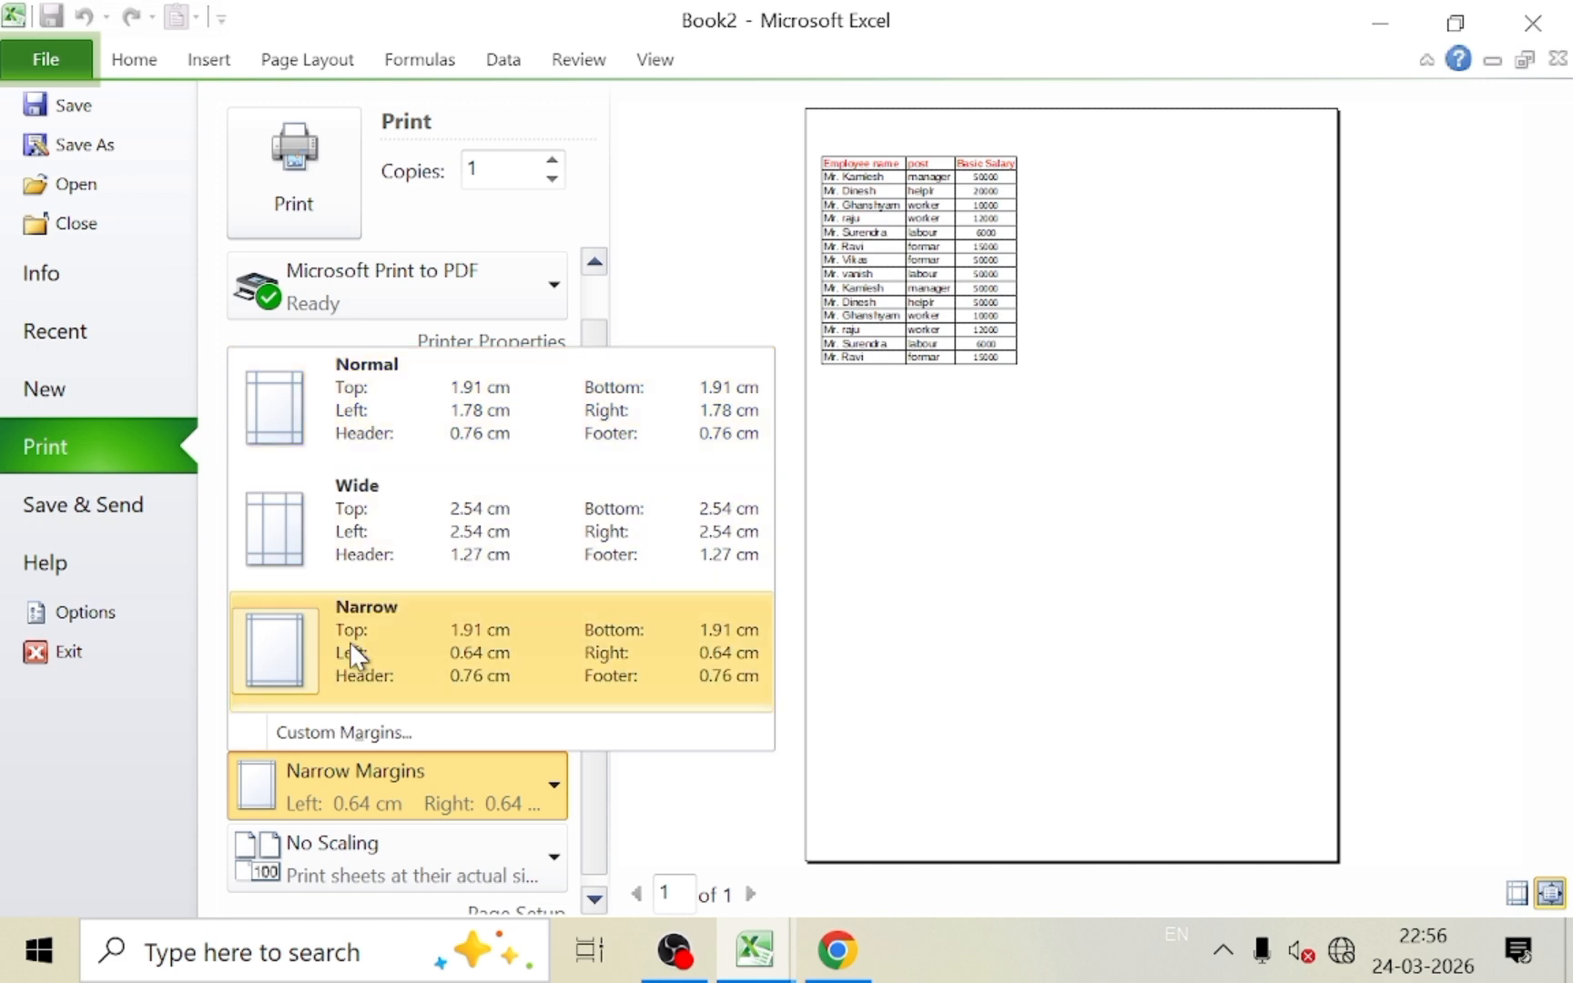
click(386, 415)
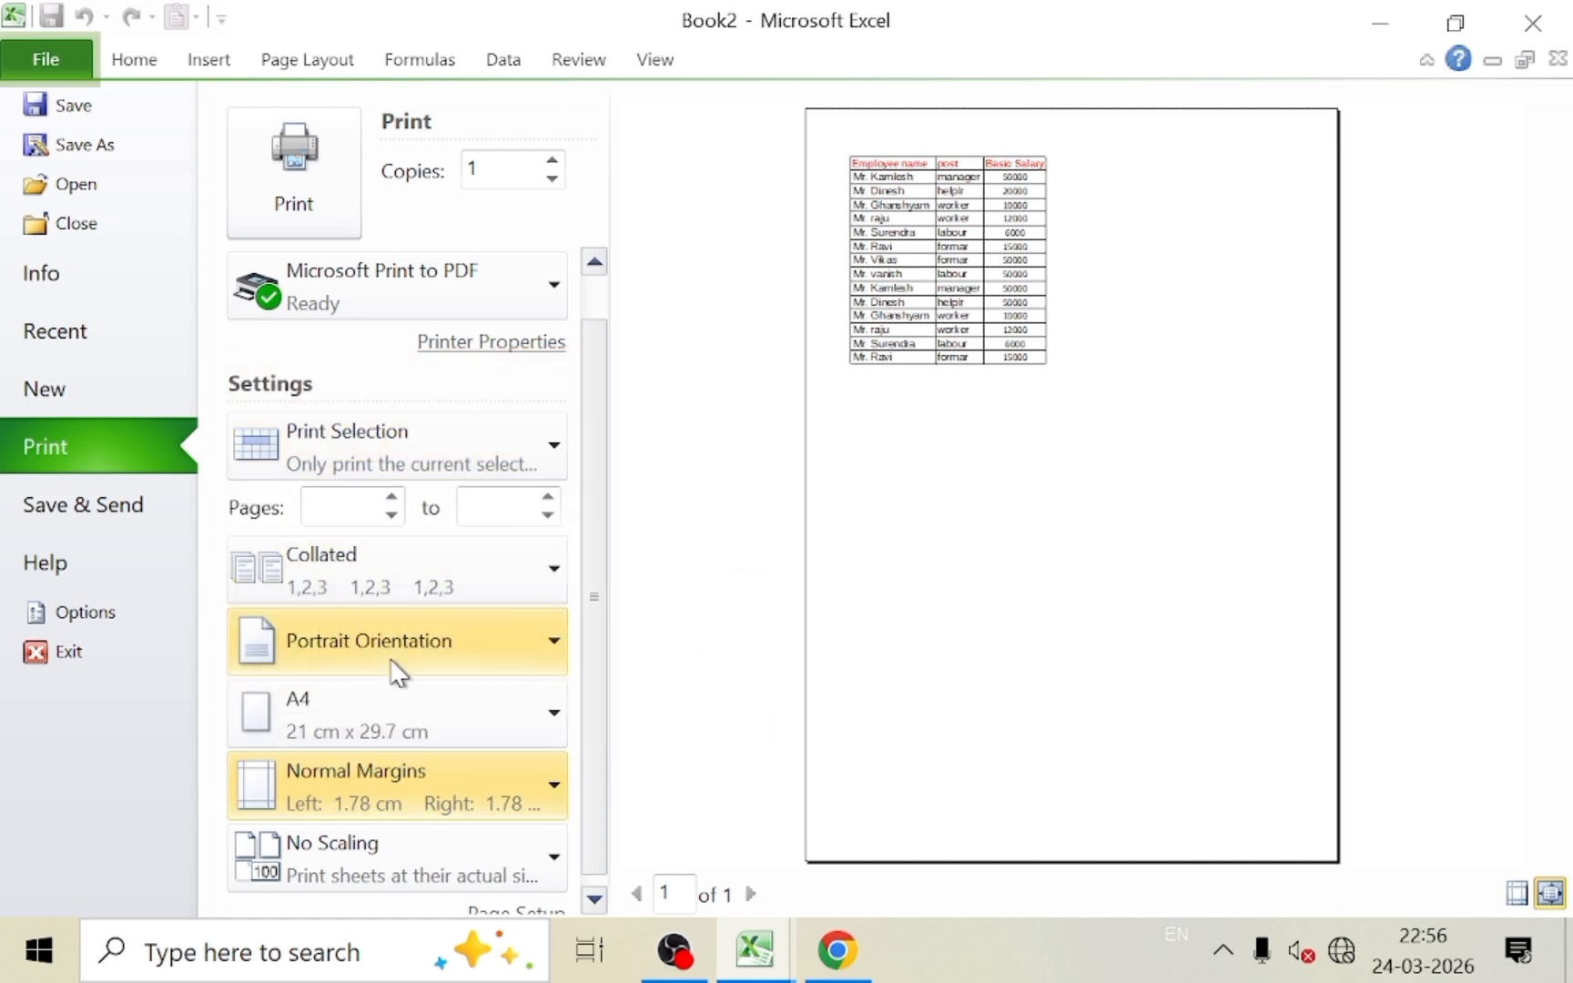
Set the print scaling to Fit Sheet on One Page and return to the worksheet, clearing the column selection
click(386, 872)
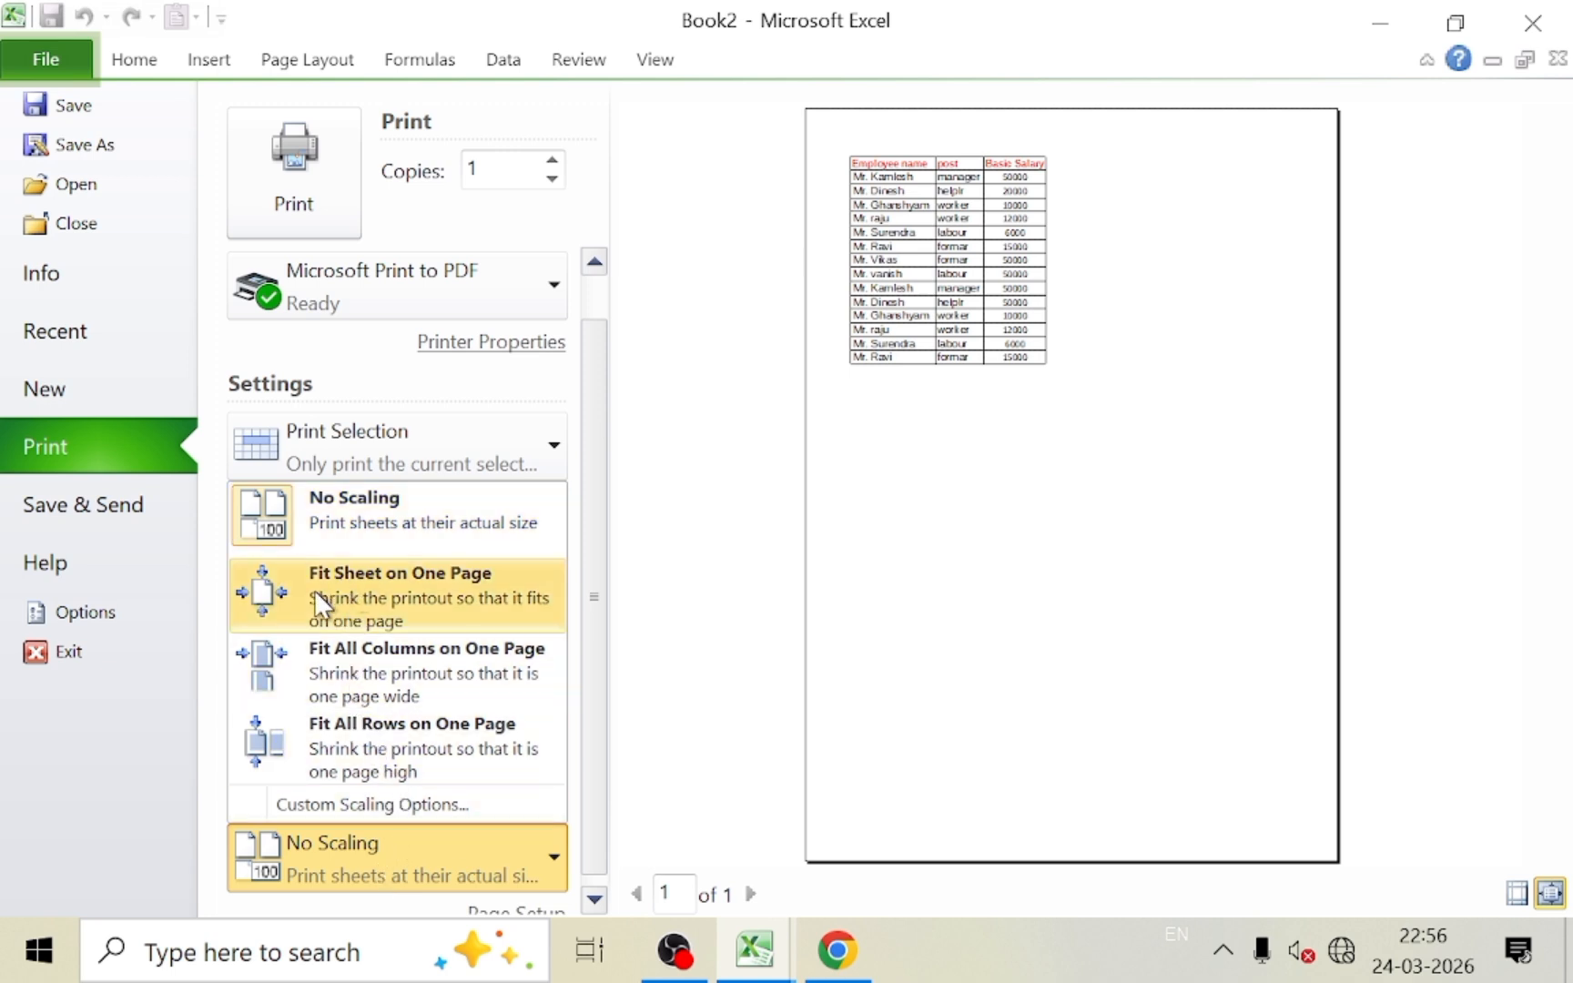
click(427, 594)
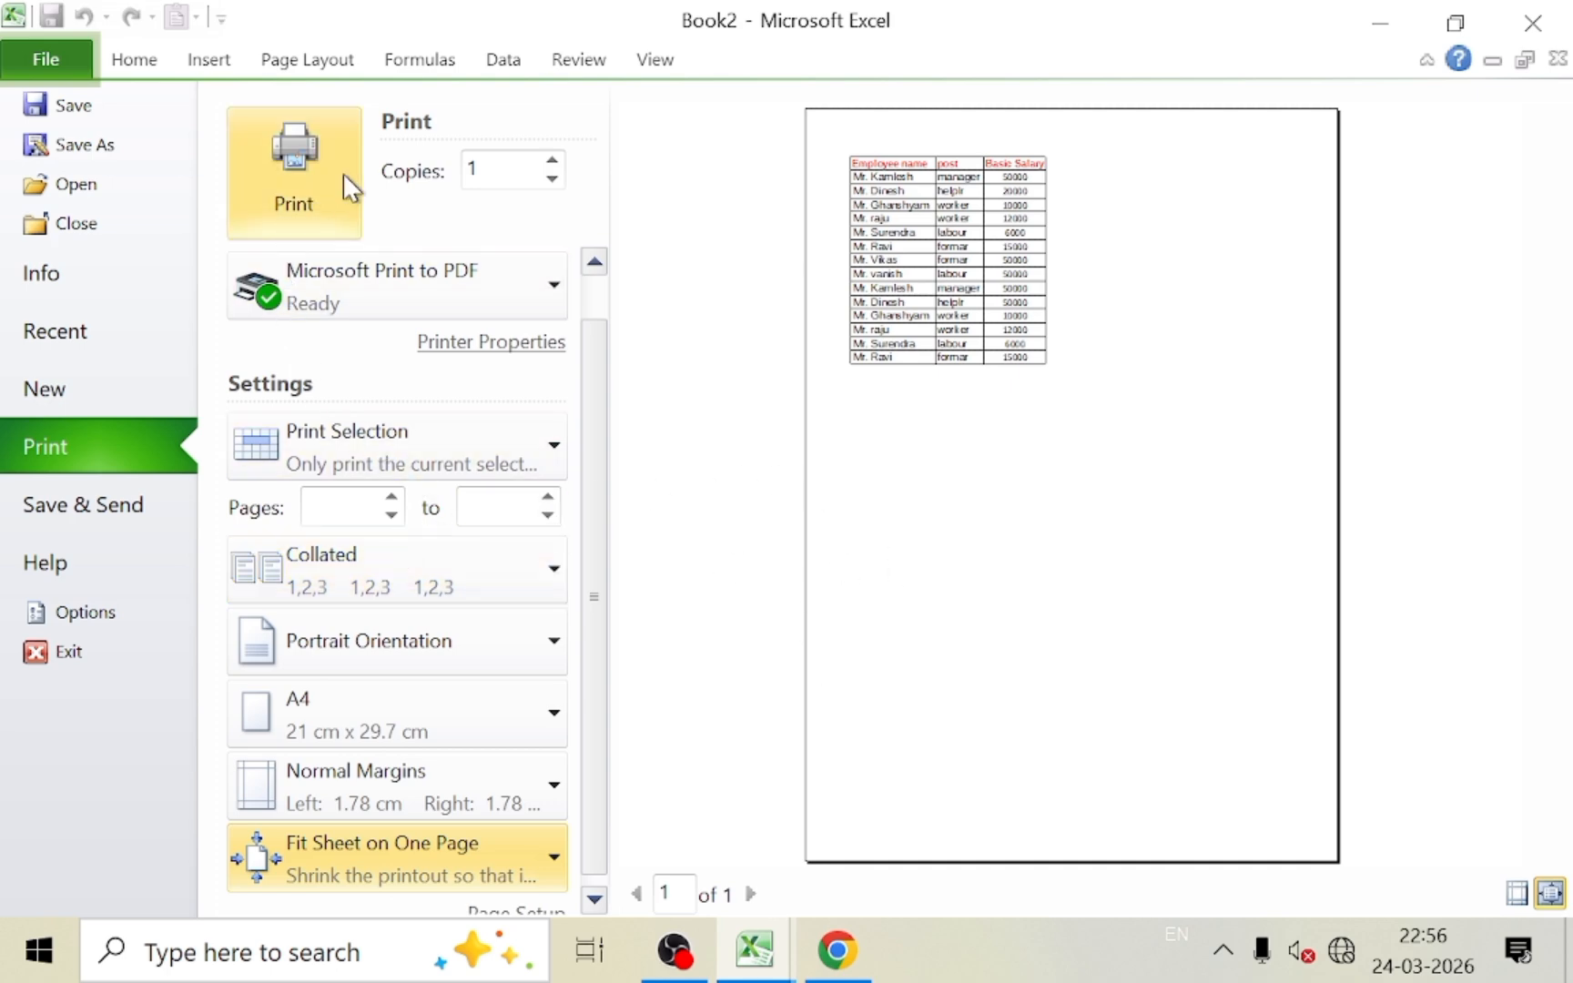
click(134, 60)
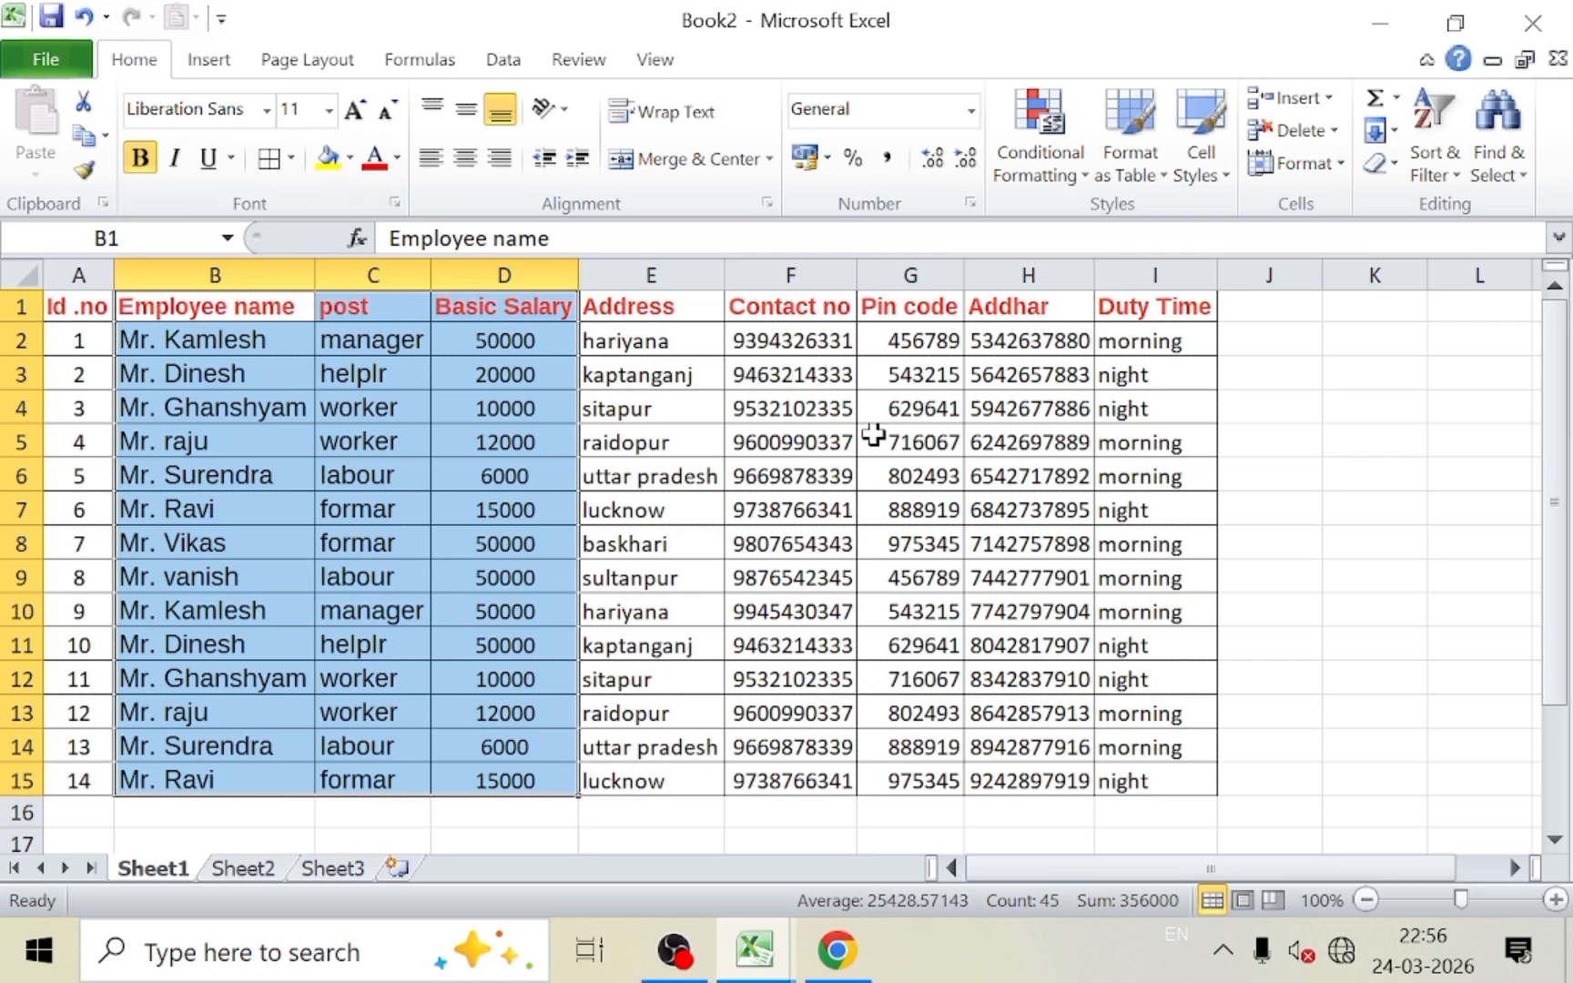
click(927, 608)
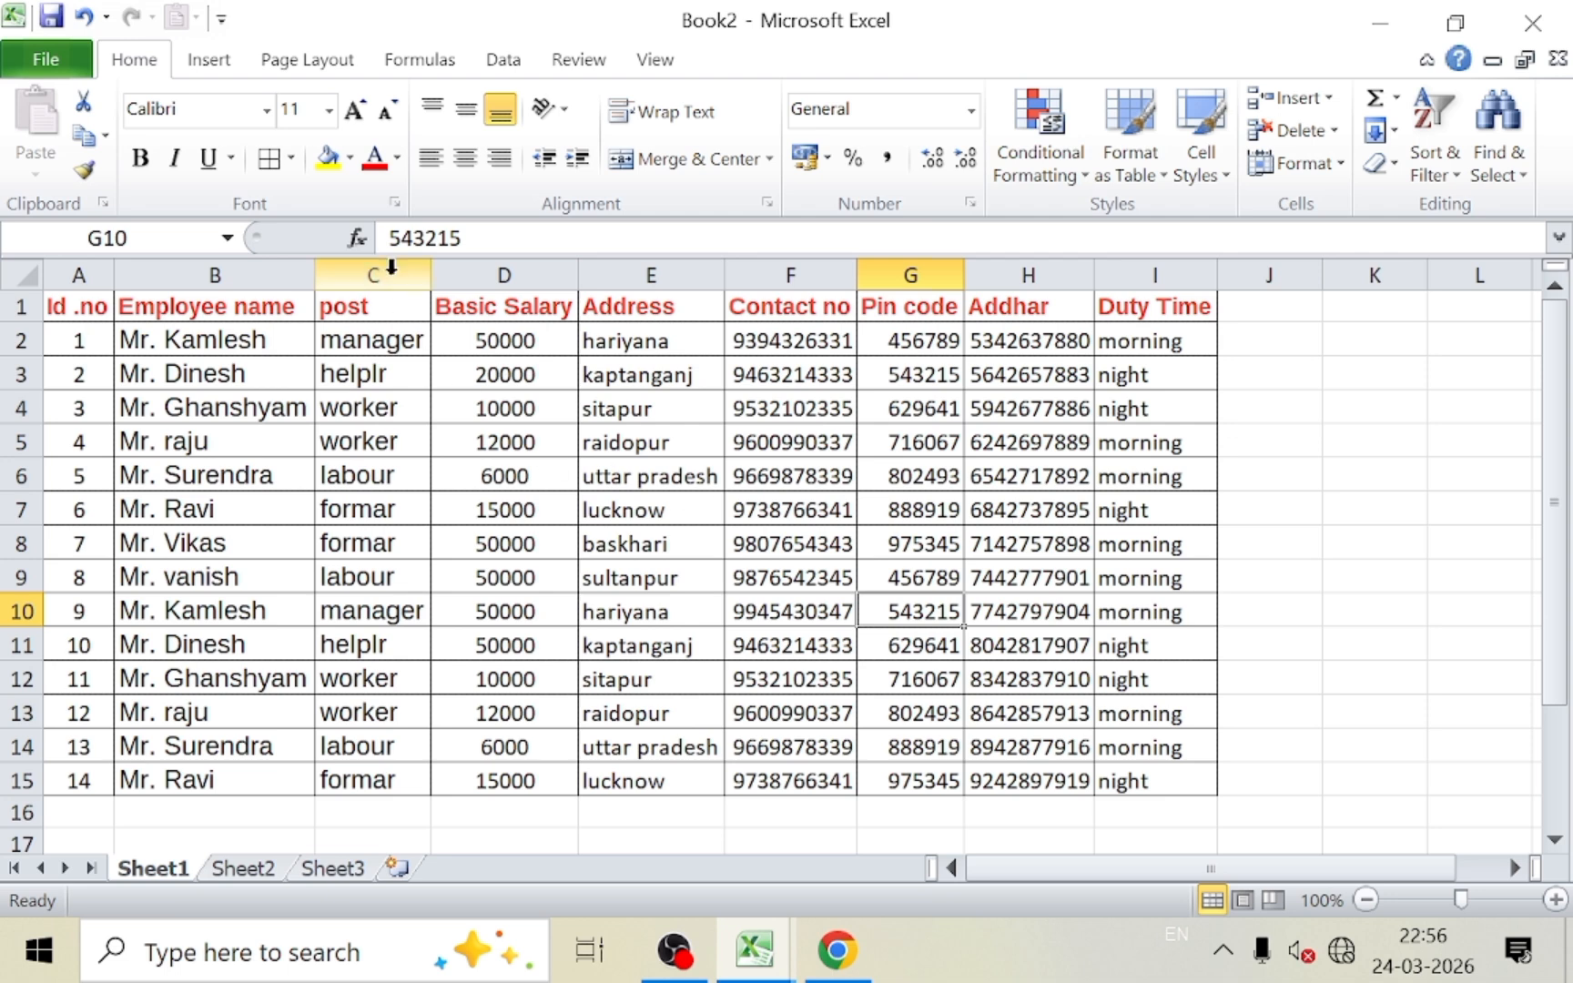
Set both the width and height of the sheet's Scale to Fit options to 1 page
click(307, 60)
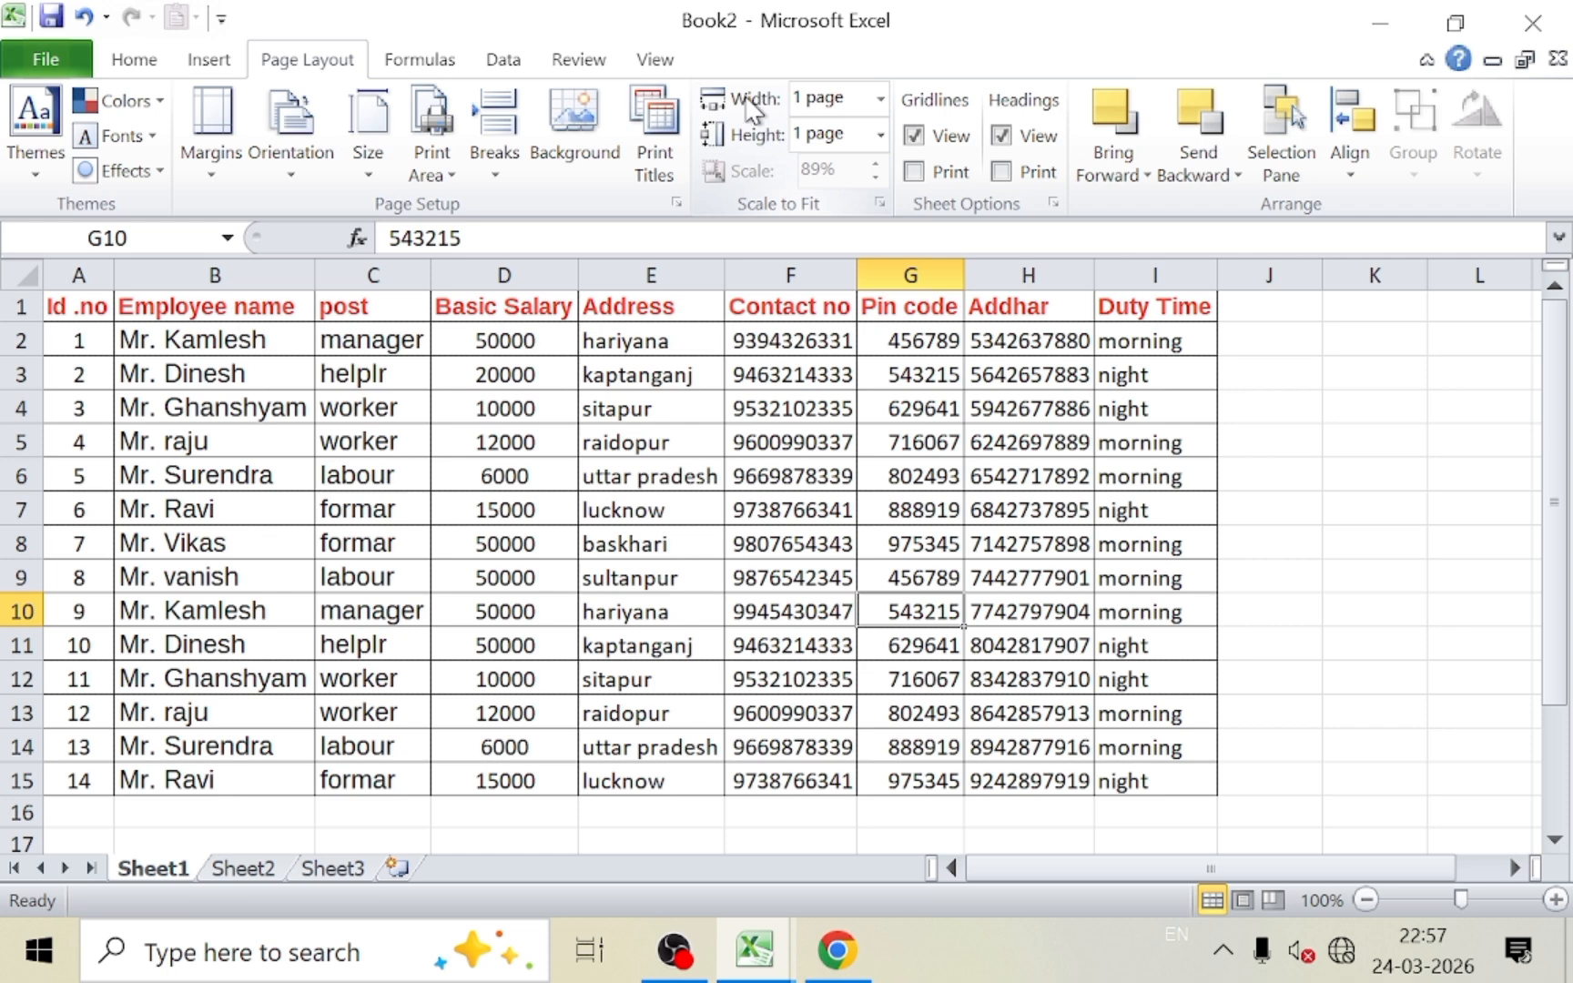
click(880, 97)
click(834, 162)
click(881, 134)
click(830, 194)
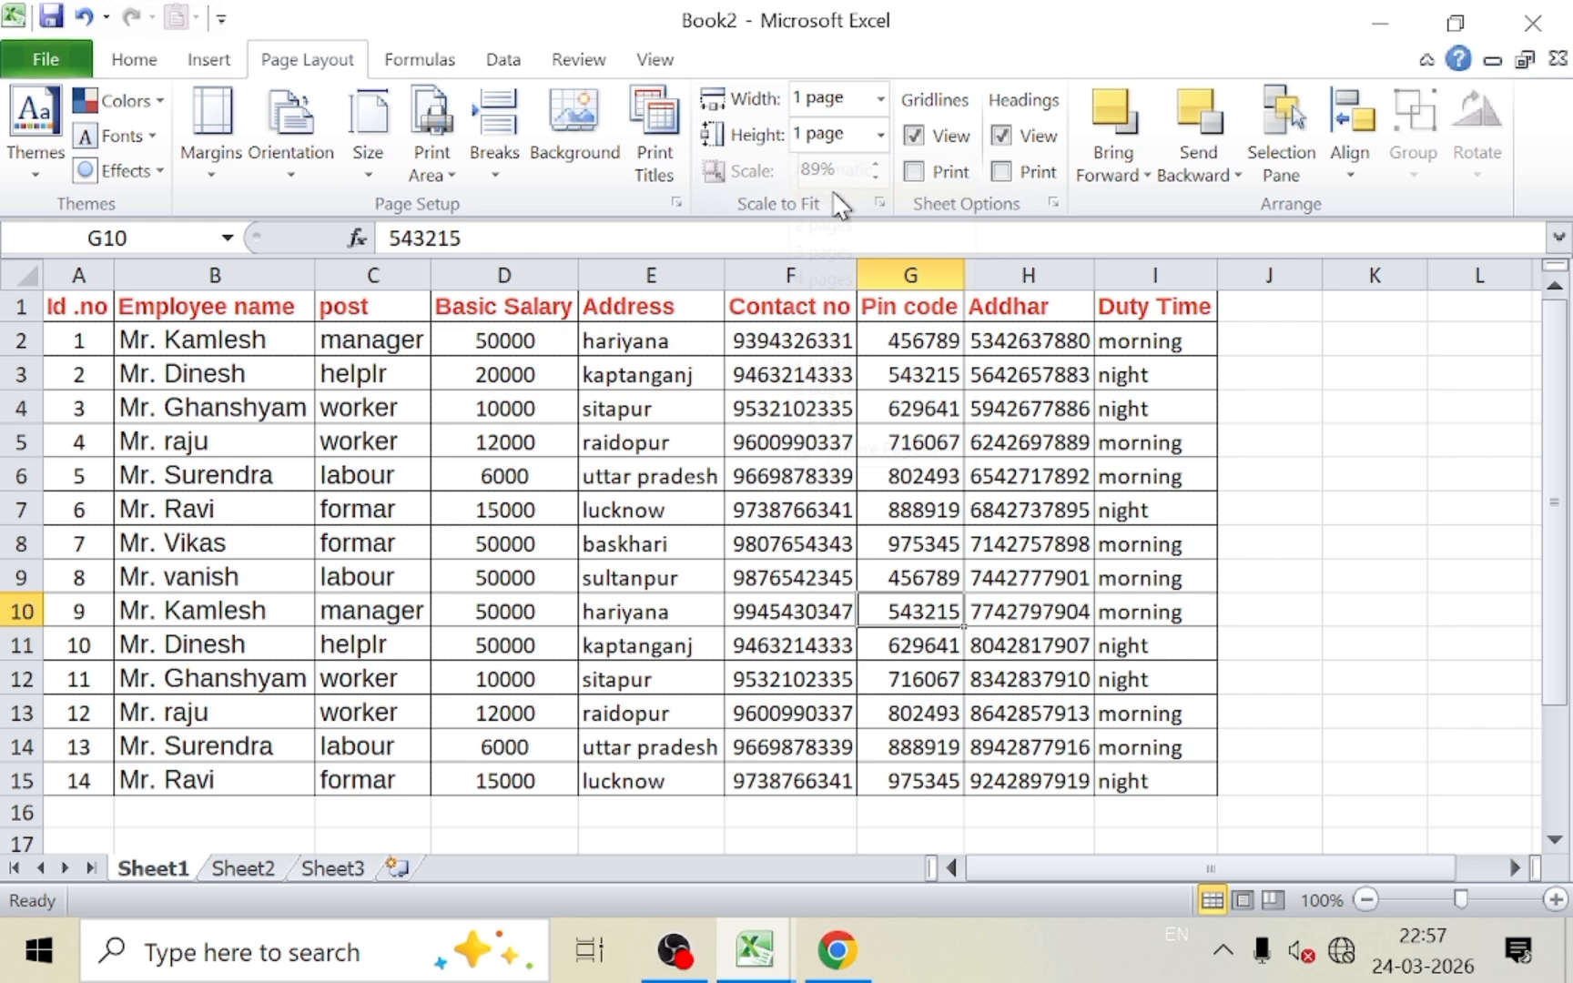
click(752, 409)
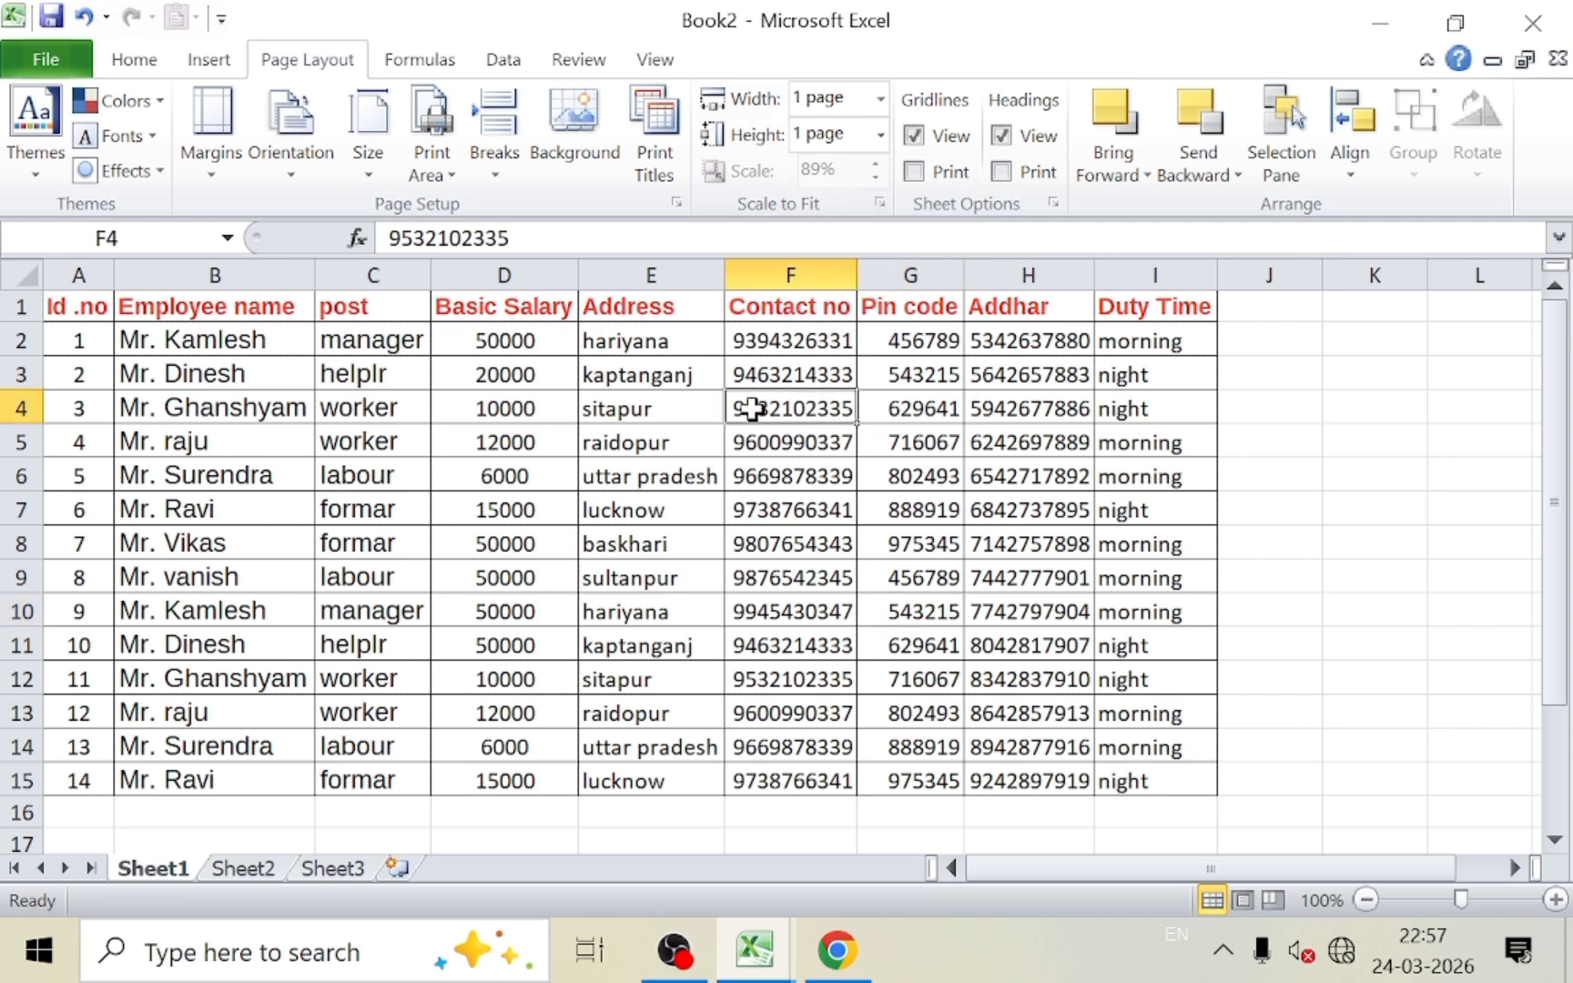